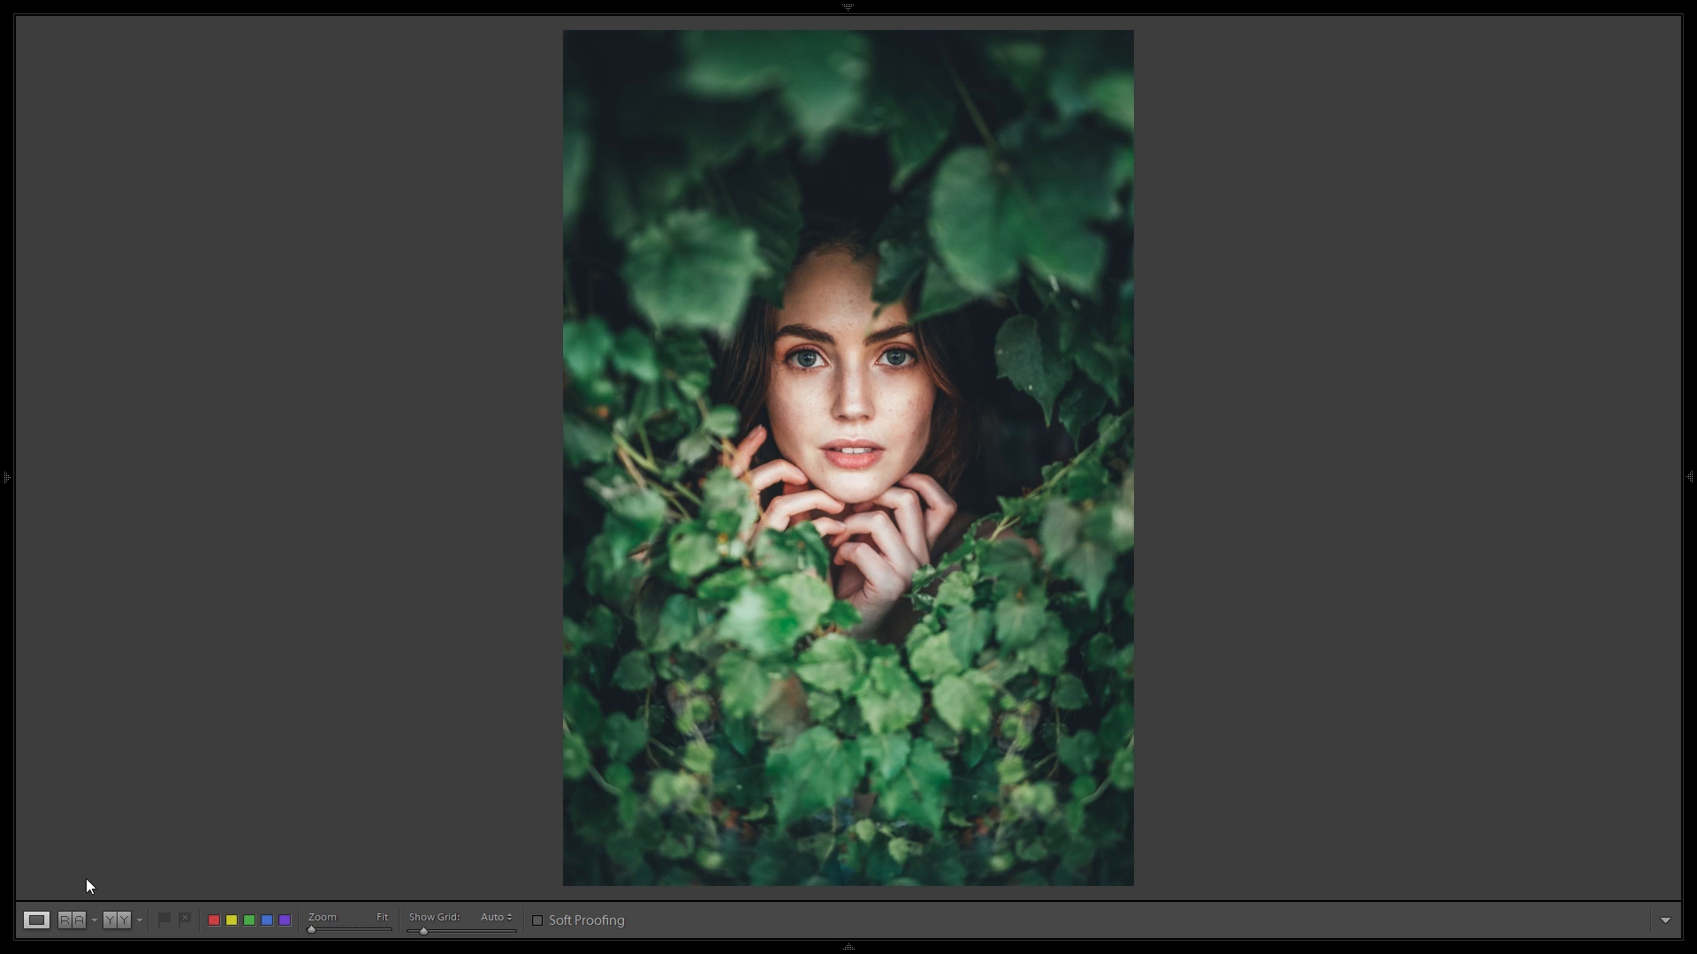
- Compare the portrait before and after its adjustments, and open a copy with Lightroom adjustments in Adobe Photoshop CC 2019
{"action": "left_click", "coordinate": [117, 920]}
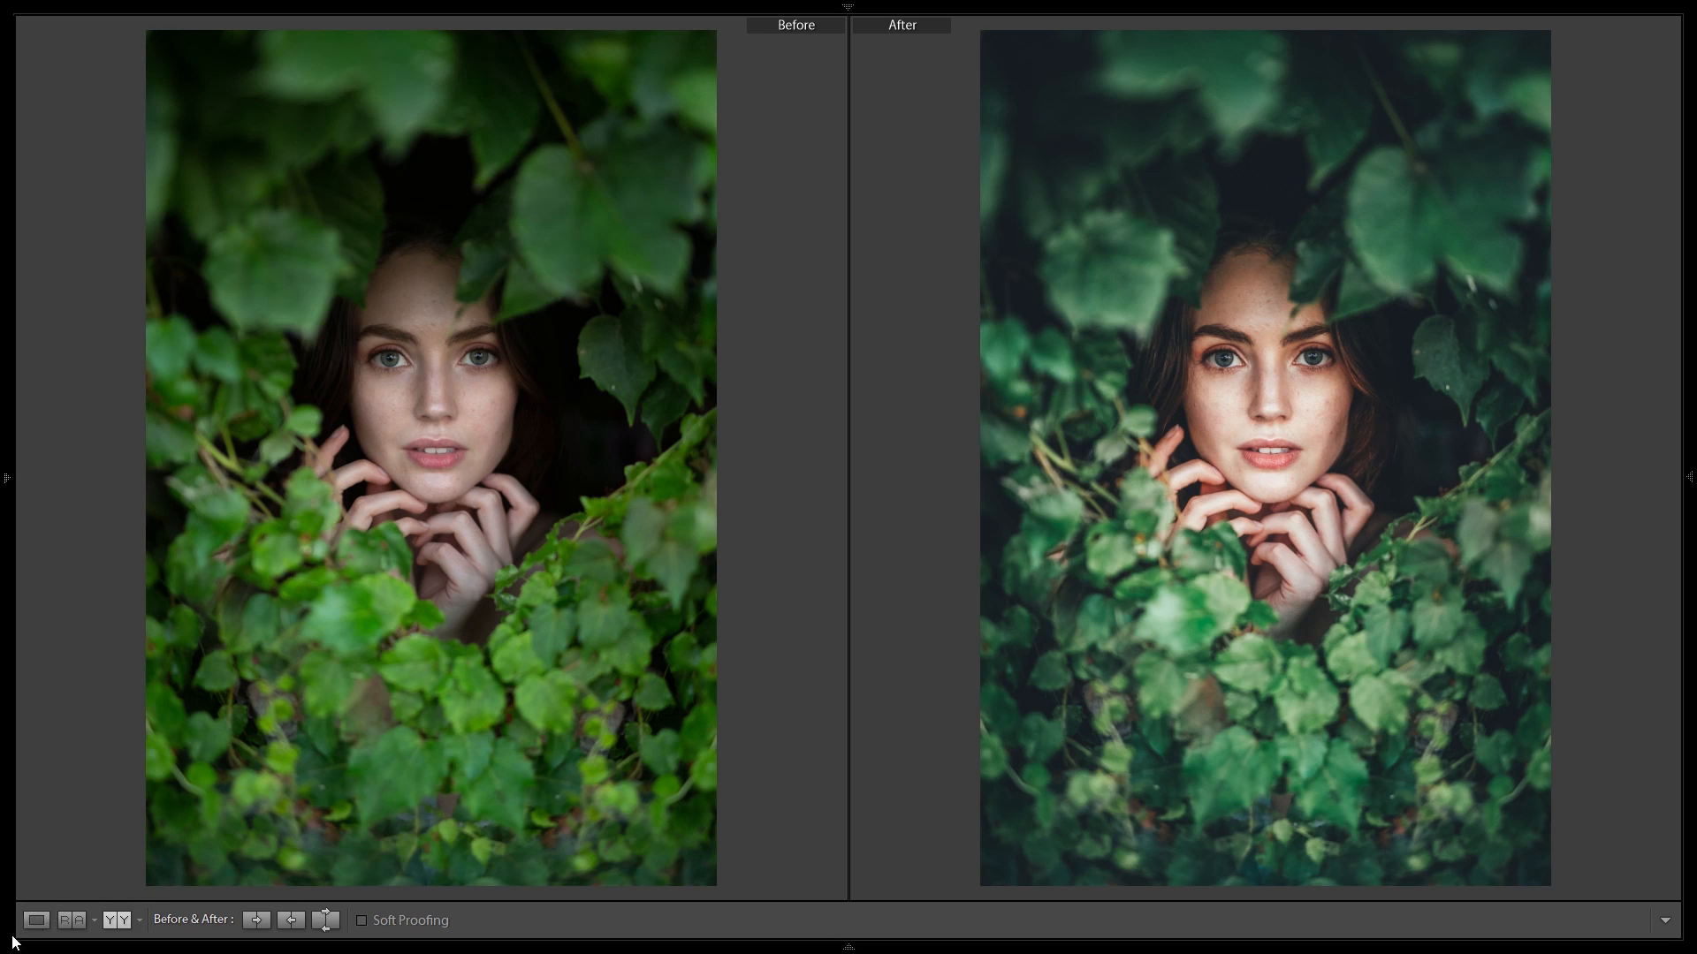
{"action": "left_click", "coordinate": [37, 919]}
{"action": "right_click", "coordinate": [880, 378]}
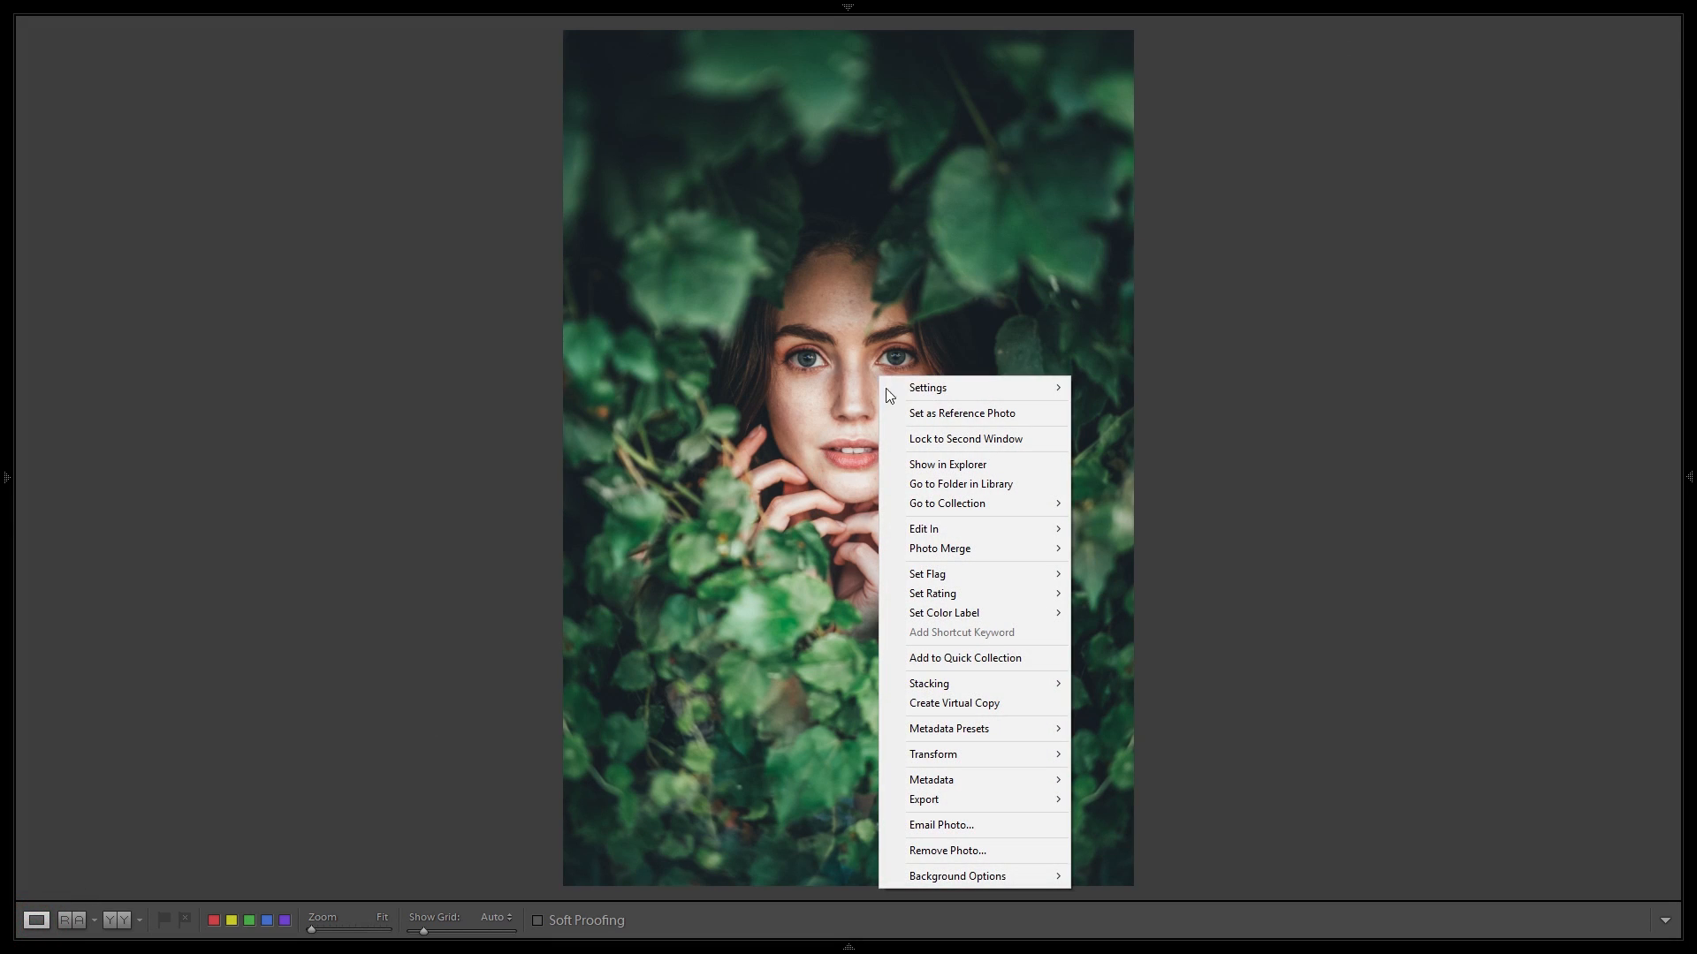
{"action": "mouse_move", "coordinate": [935, 528]}
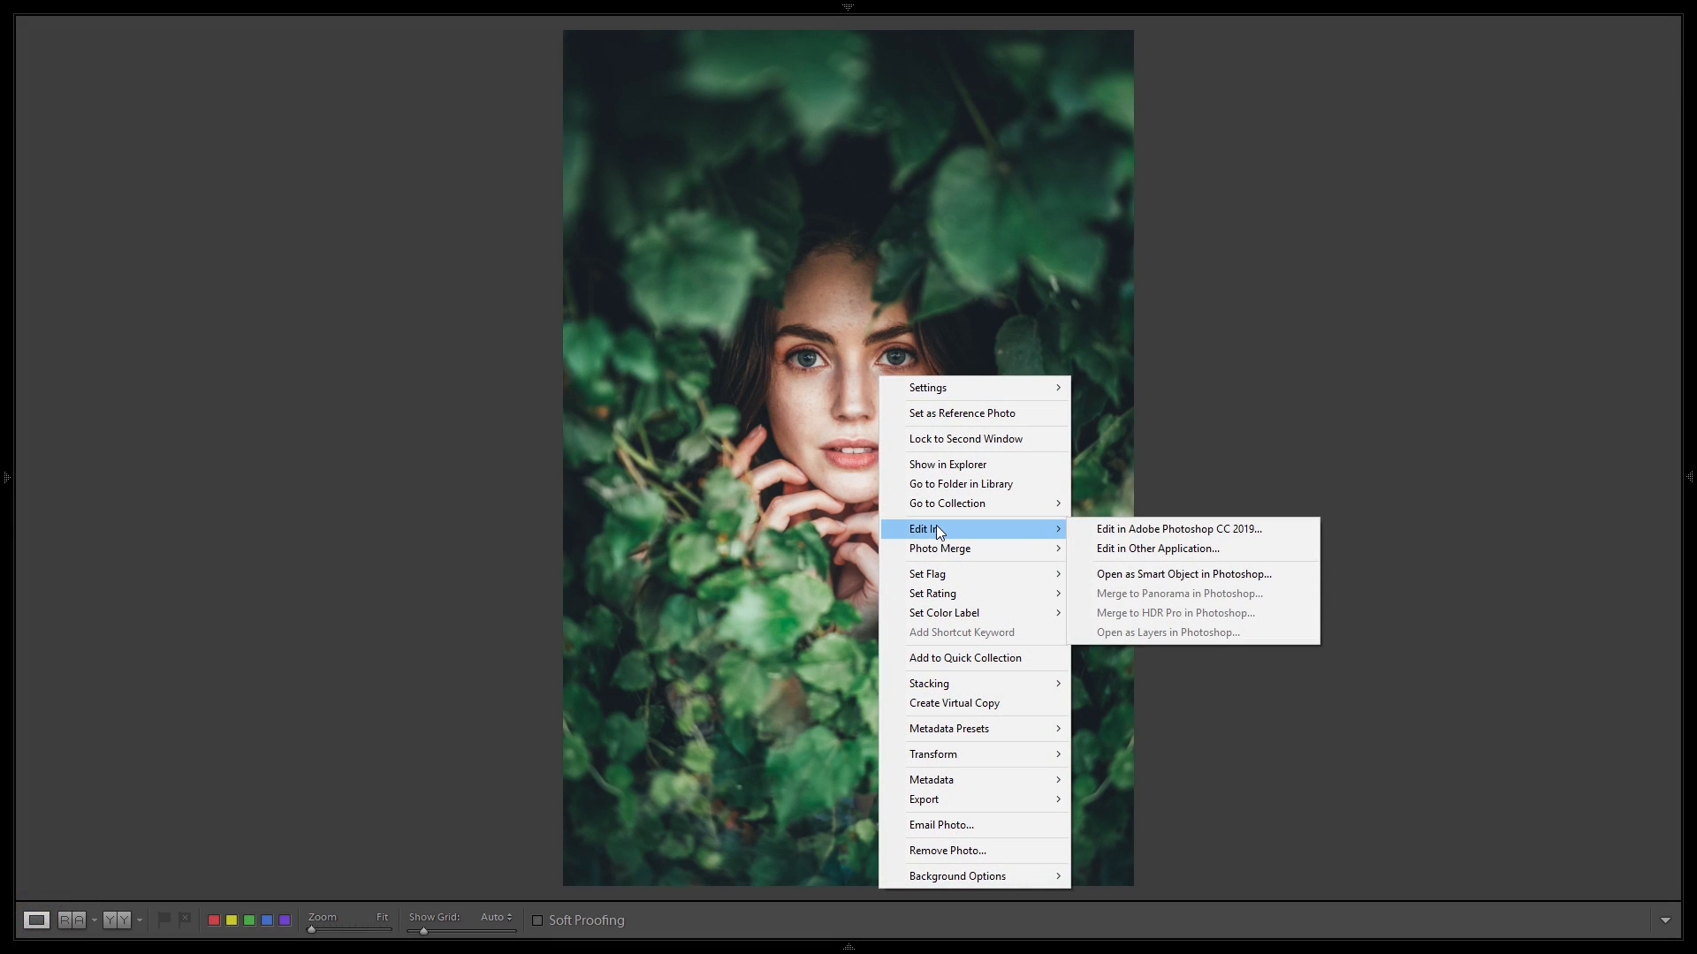
{"action": "left_click", "coordinate": [1153, 530]}
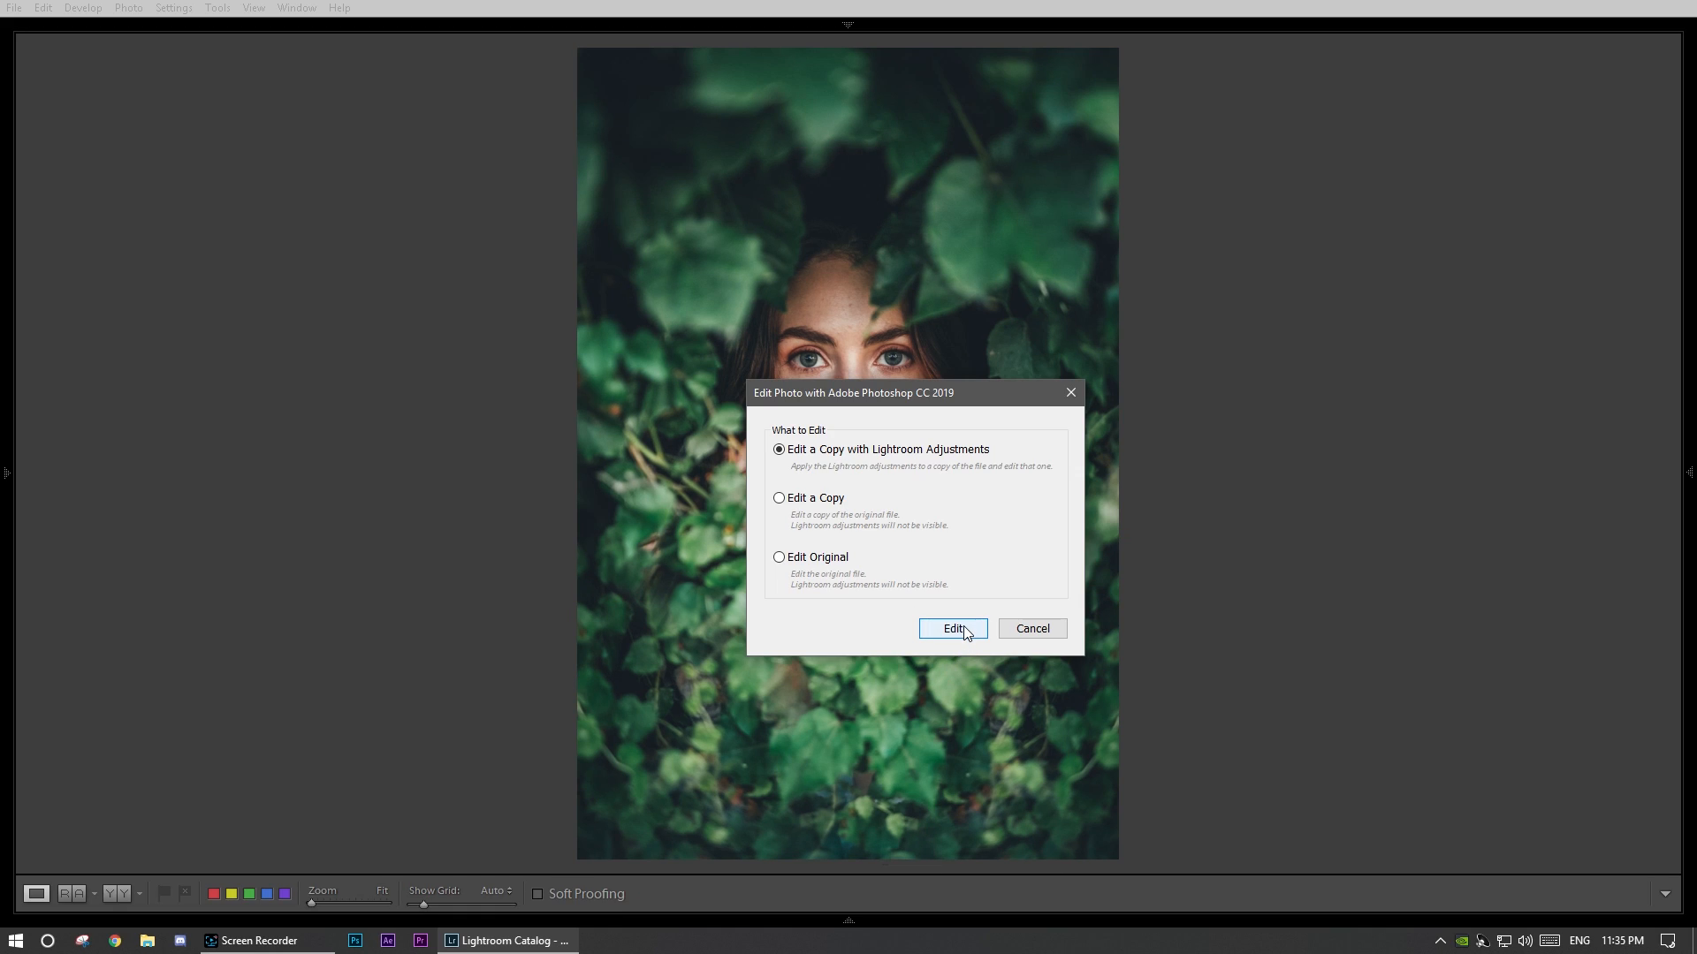
{"action": "left_click", "coordinate": [954, 628]}
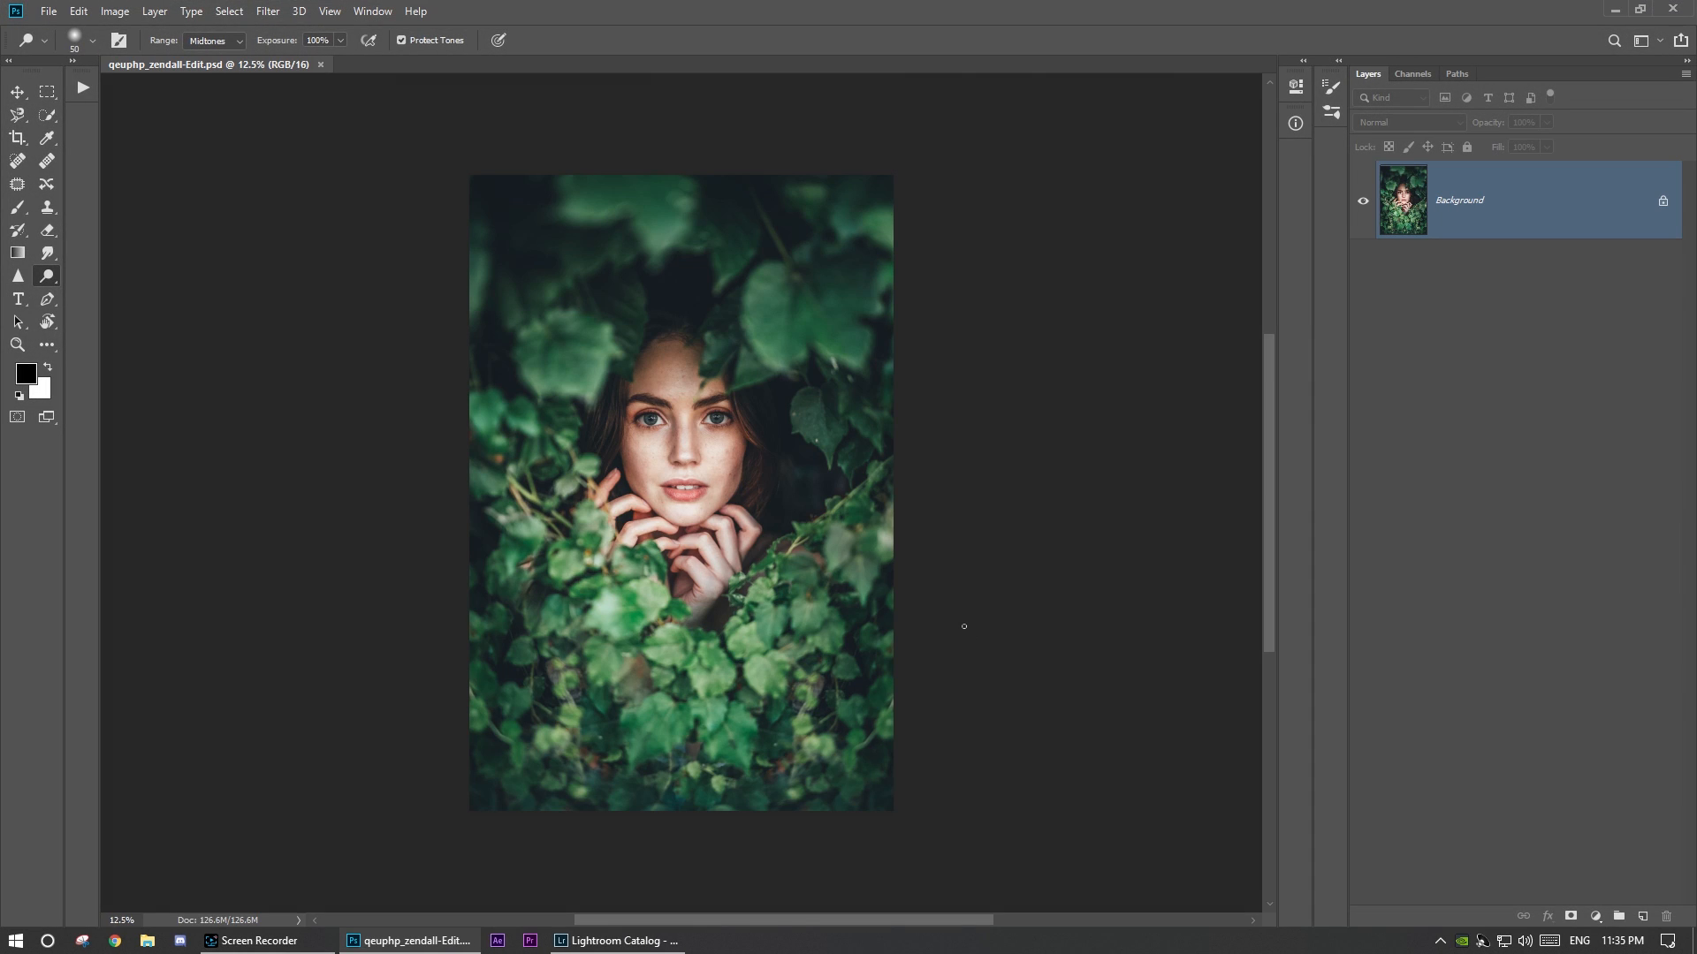
- Switch to a full-screen view of the portrait and duplicate the Background layer
{"action": "key", "text": "f"}
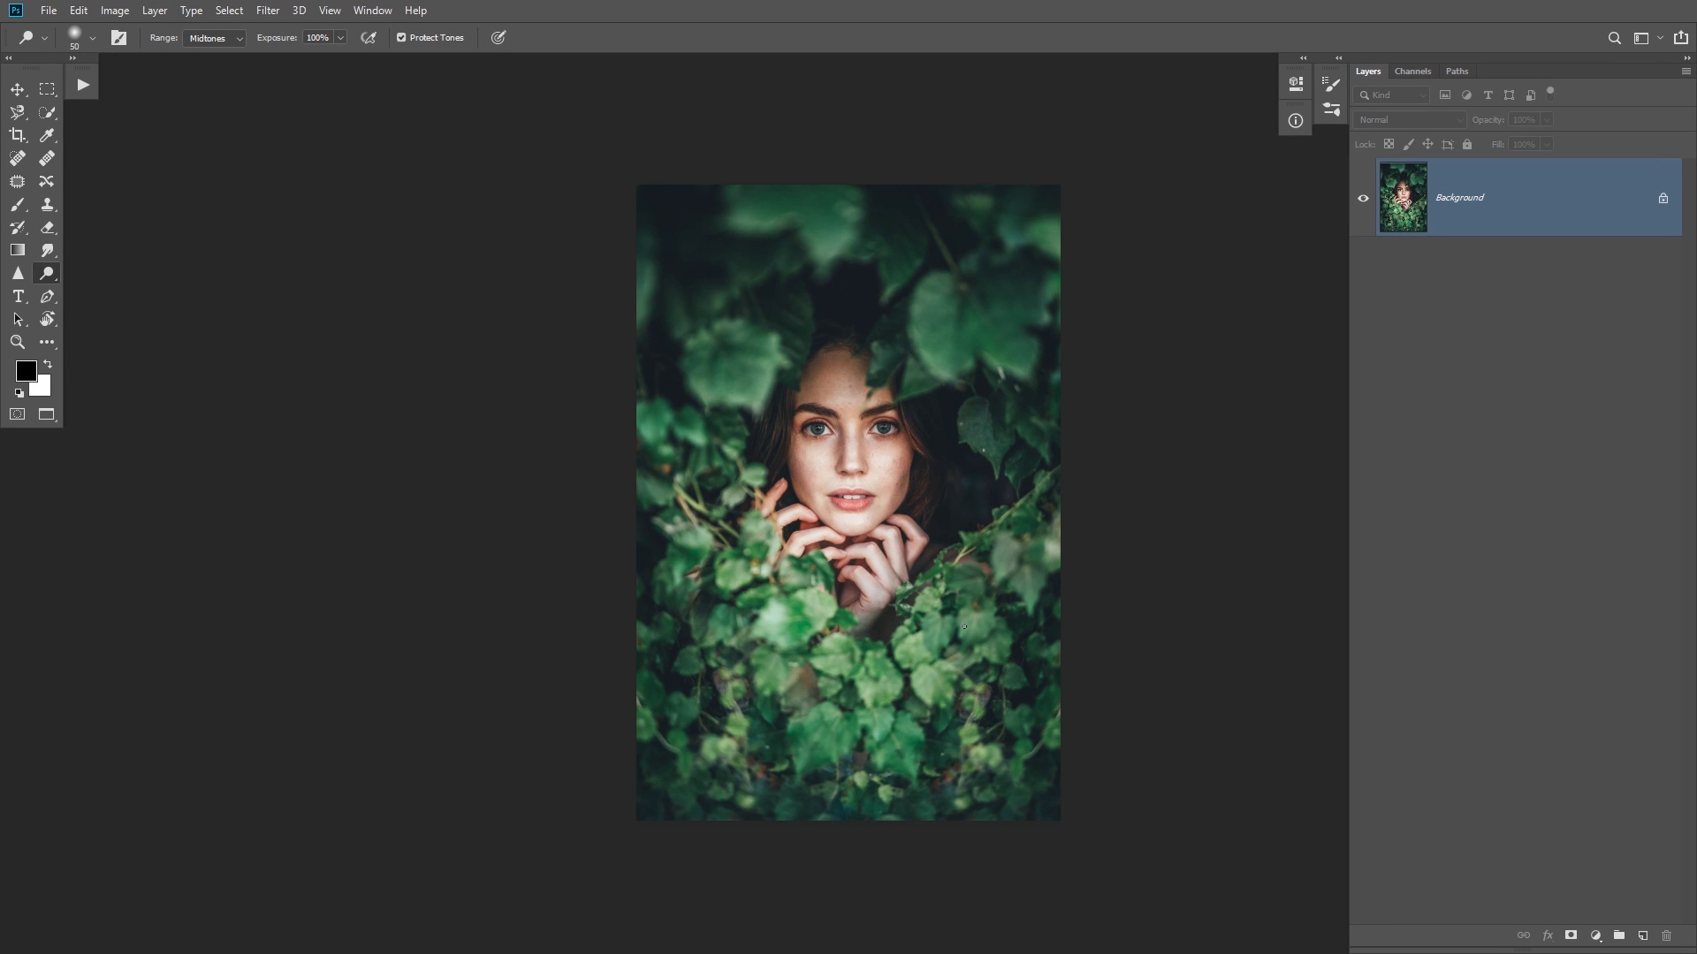
{"action": "left_click_drag", "start_coordinate": [917, 554], "coordinate": [718, 563]}
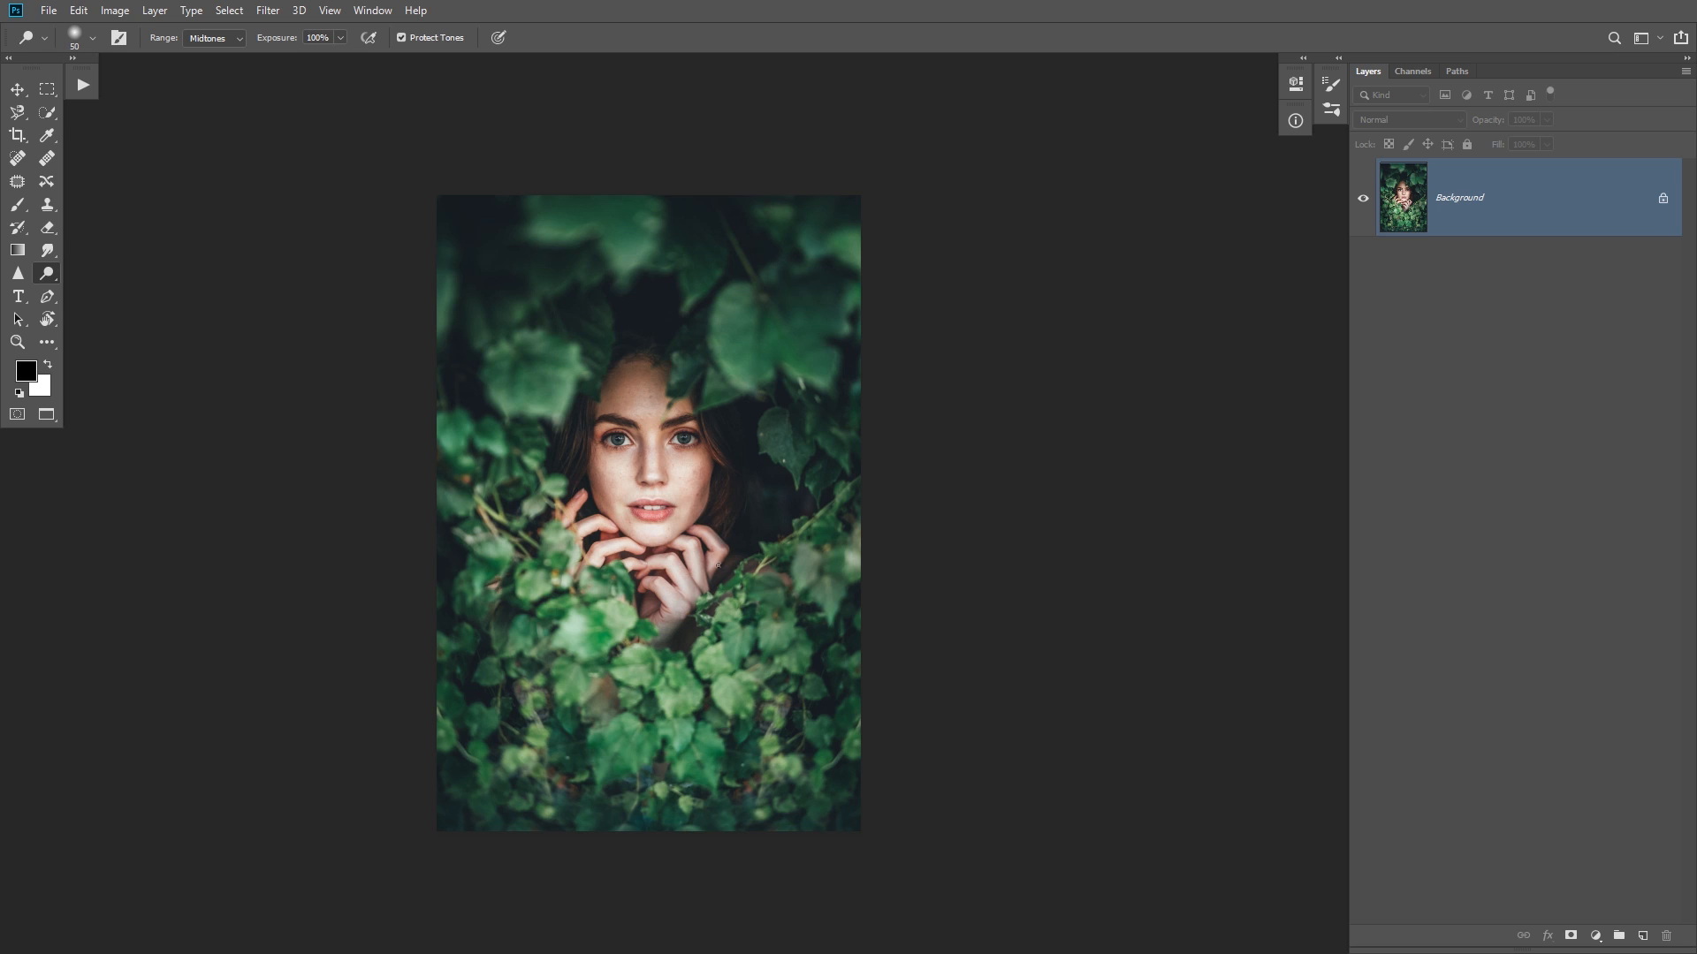
{"action": "key", "text": "ctrl+plus"}
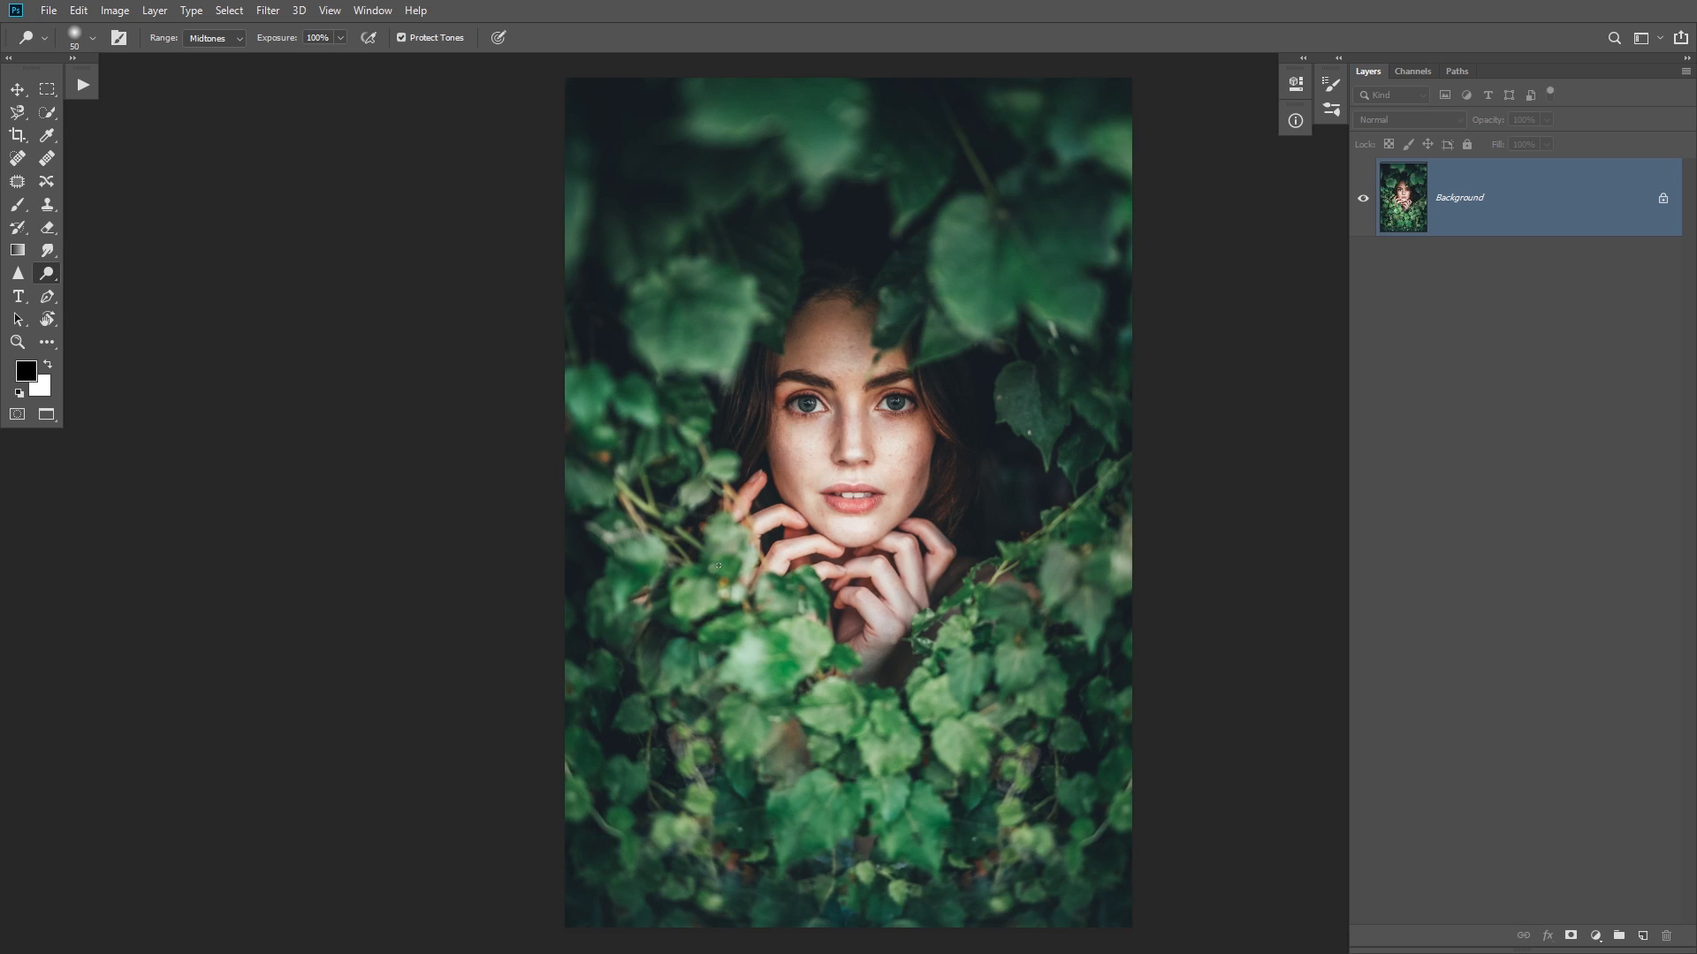
{"action": "left_click_drag", "start_coordinate": [869, 607], "coordinate": [708, 599]}
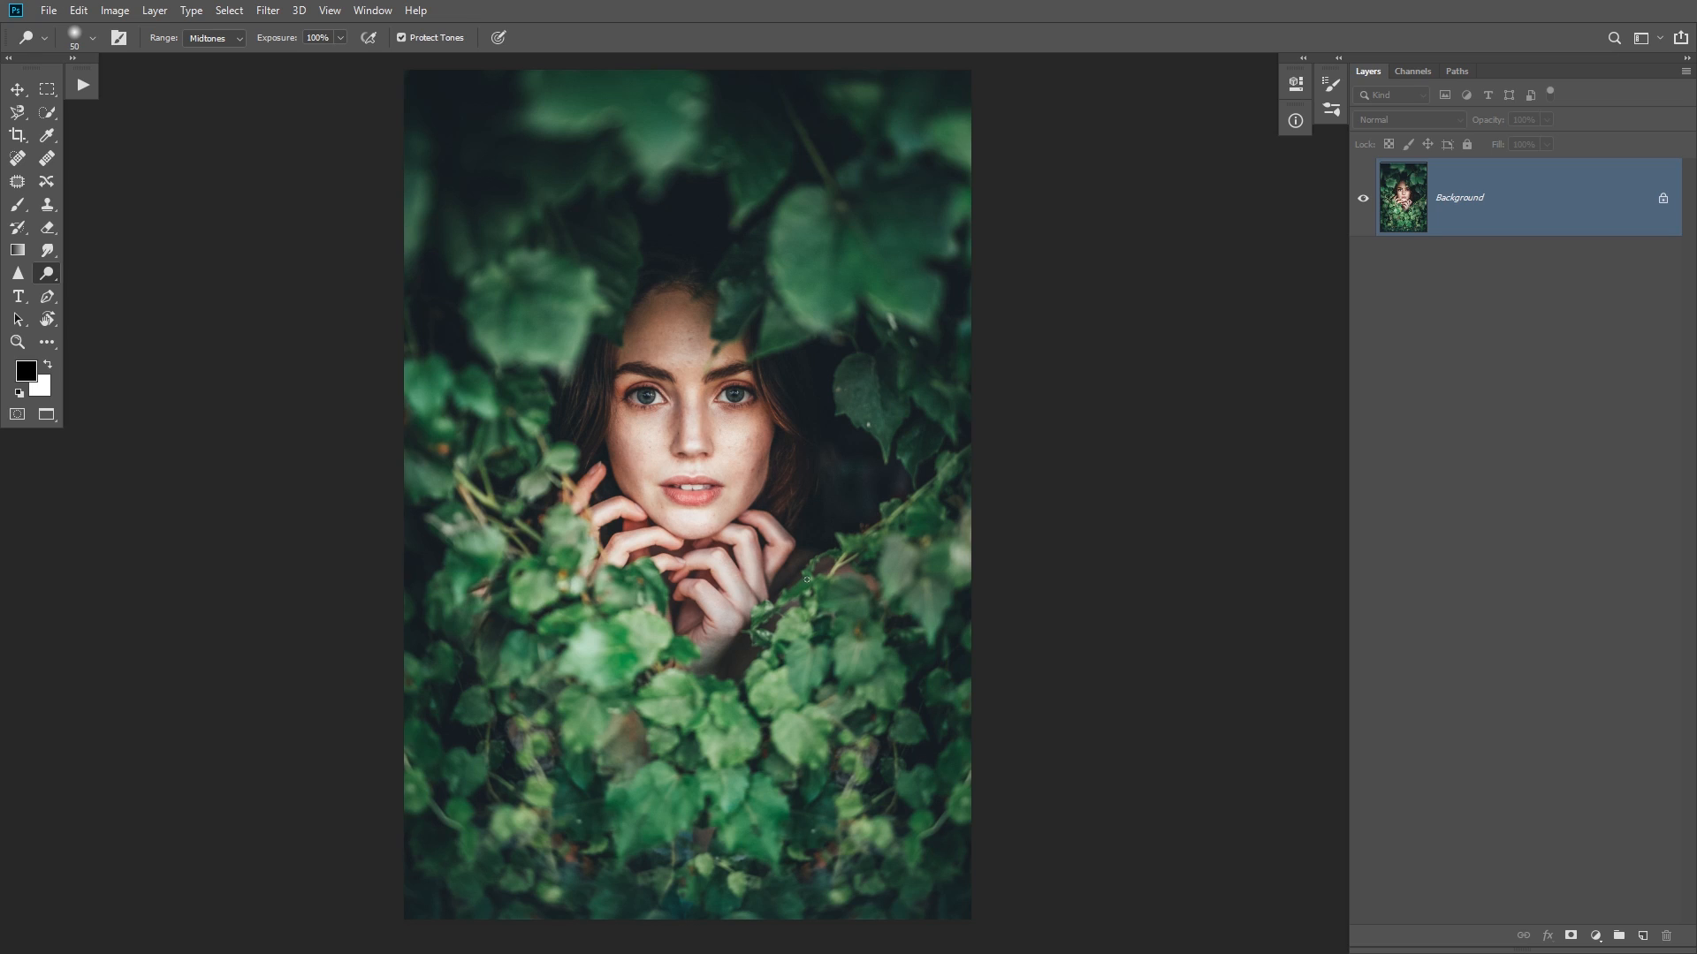
{"action": "key", "text": "ctrl+j"}
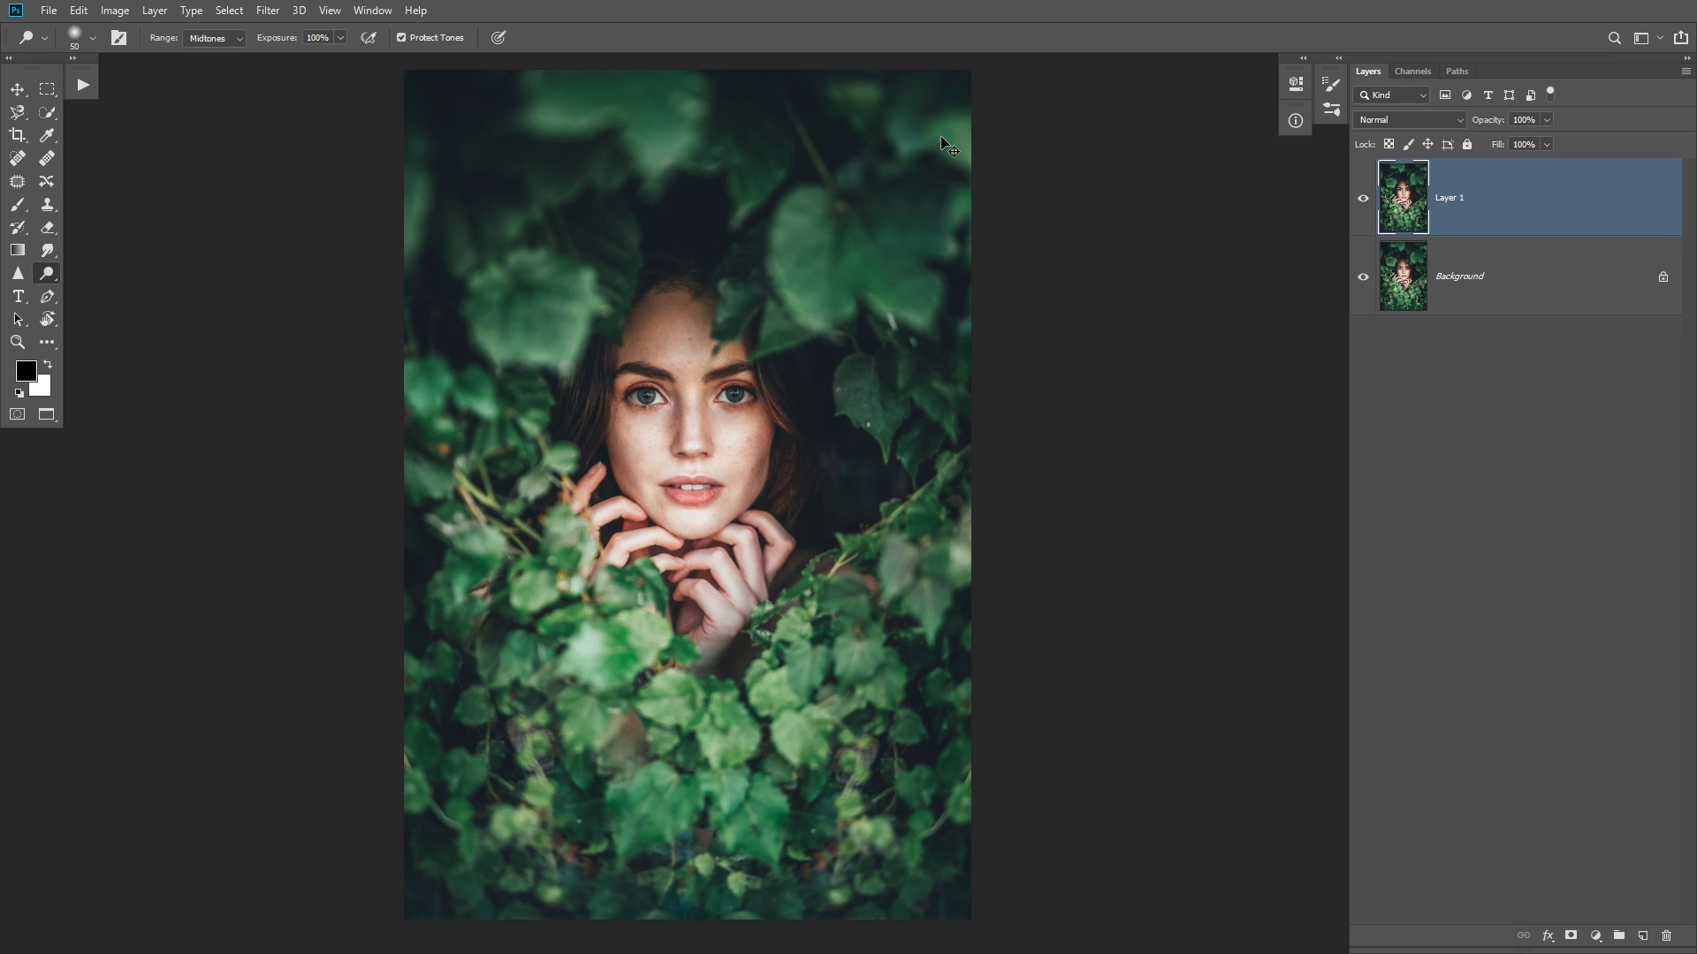
- Invert the colors of the duplicate layer and set its blend mode to Vivid Light
{"action": "key", "text": "ctrl+i"}
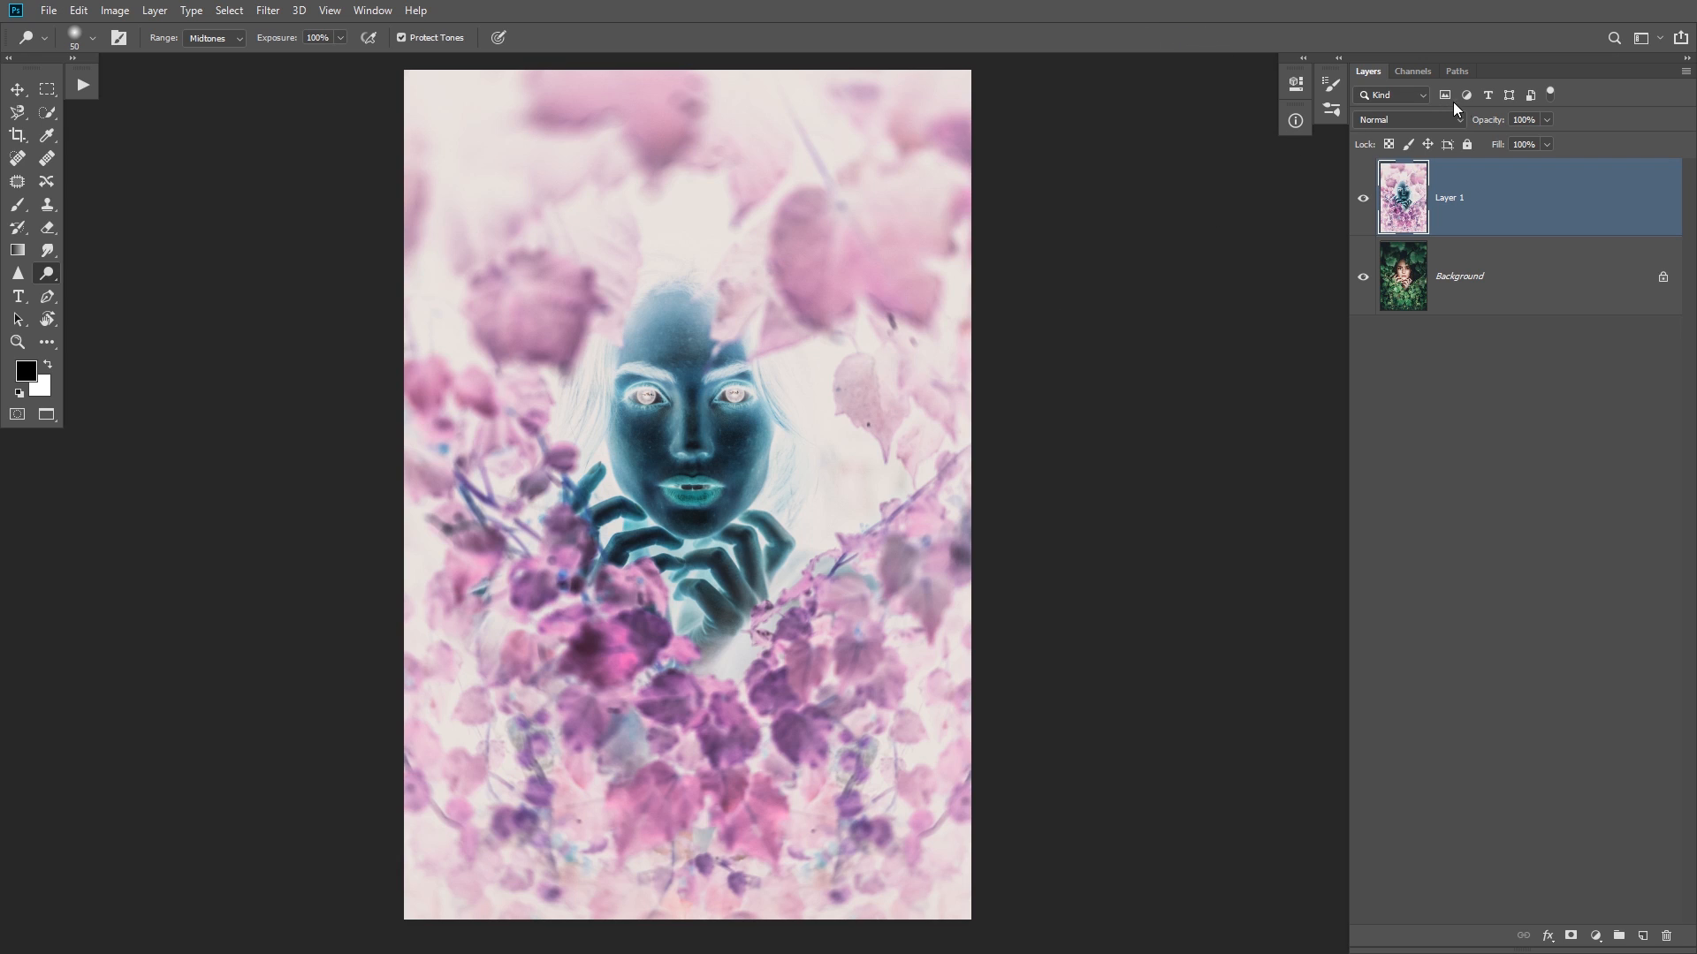
{"action": "left_click", "coordinate": [1427, 120]}
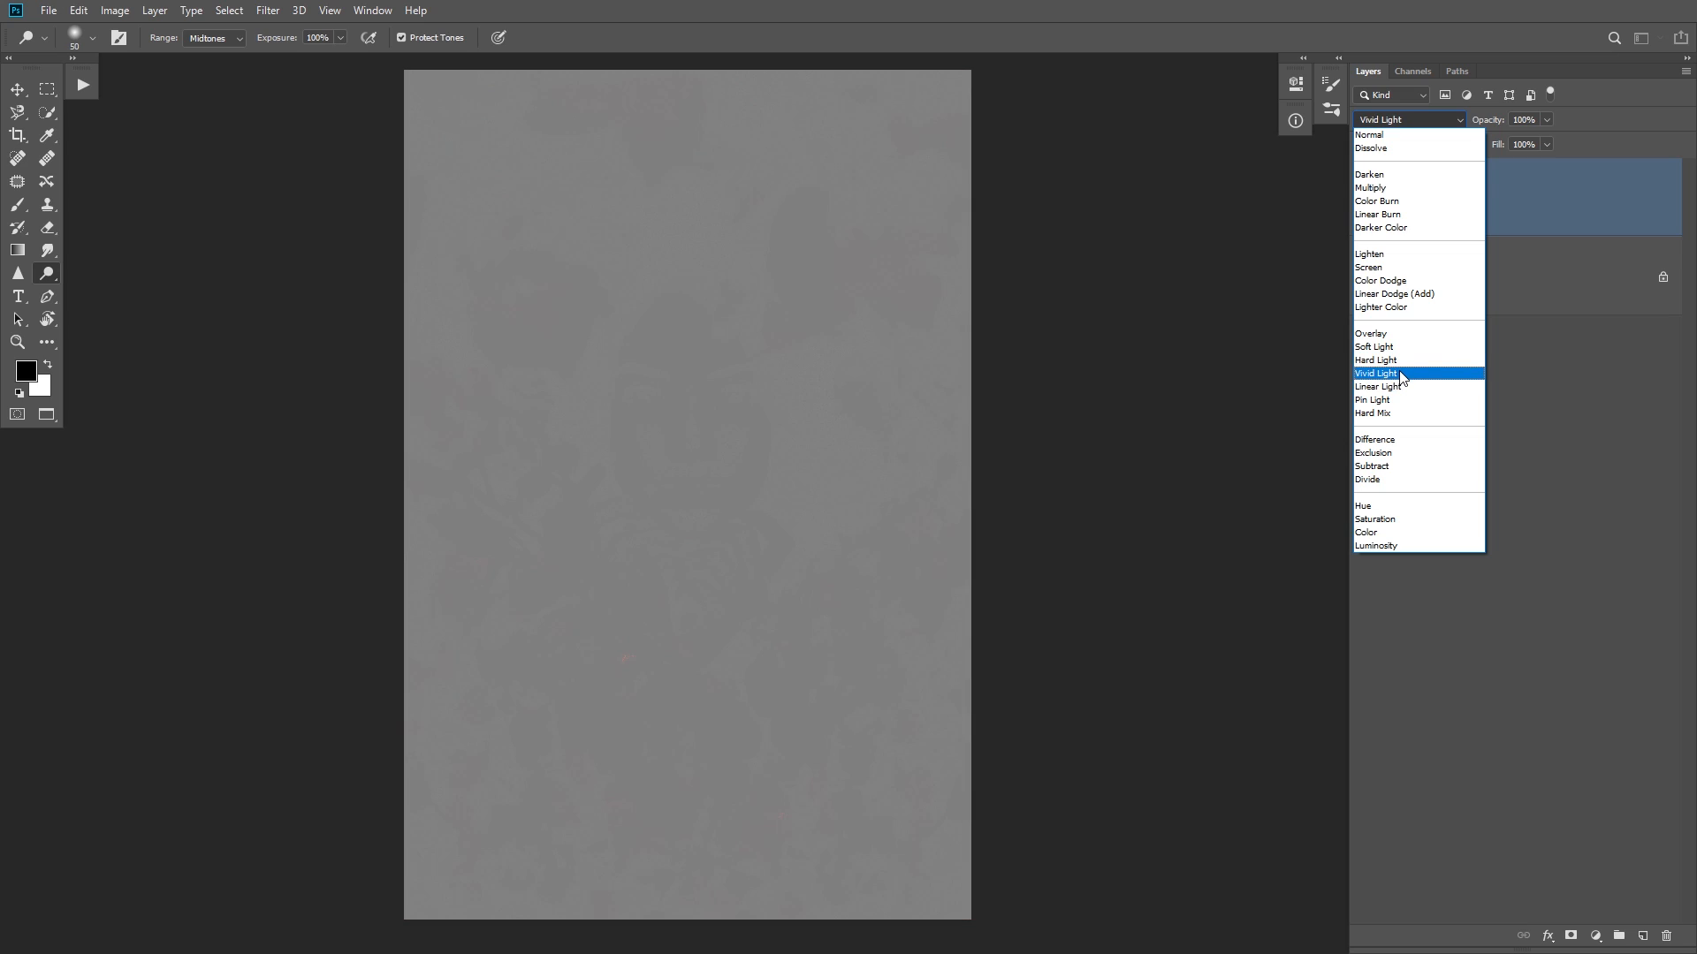
{"action": "left_click", "coordinate": [1397, 375]}
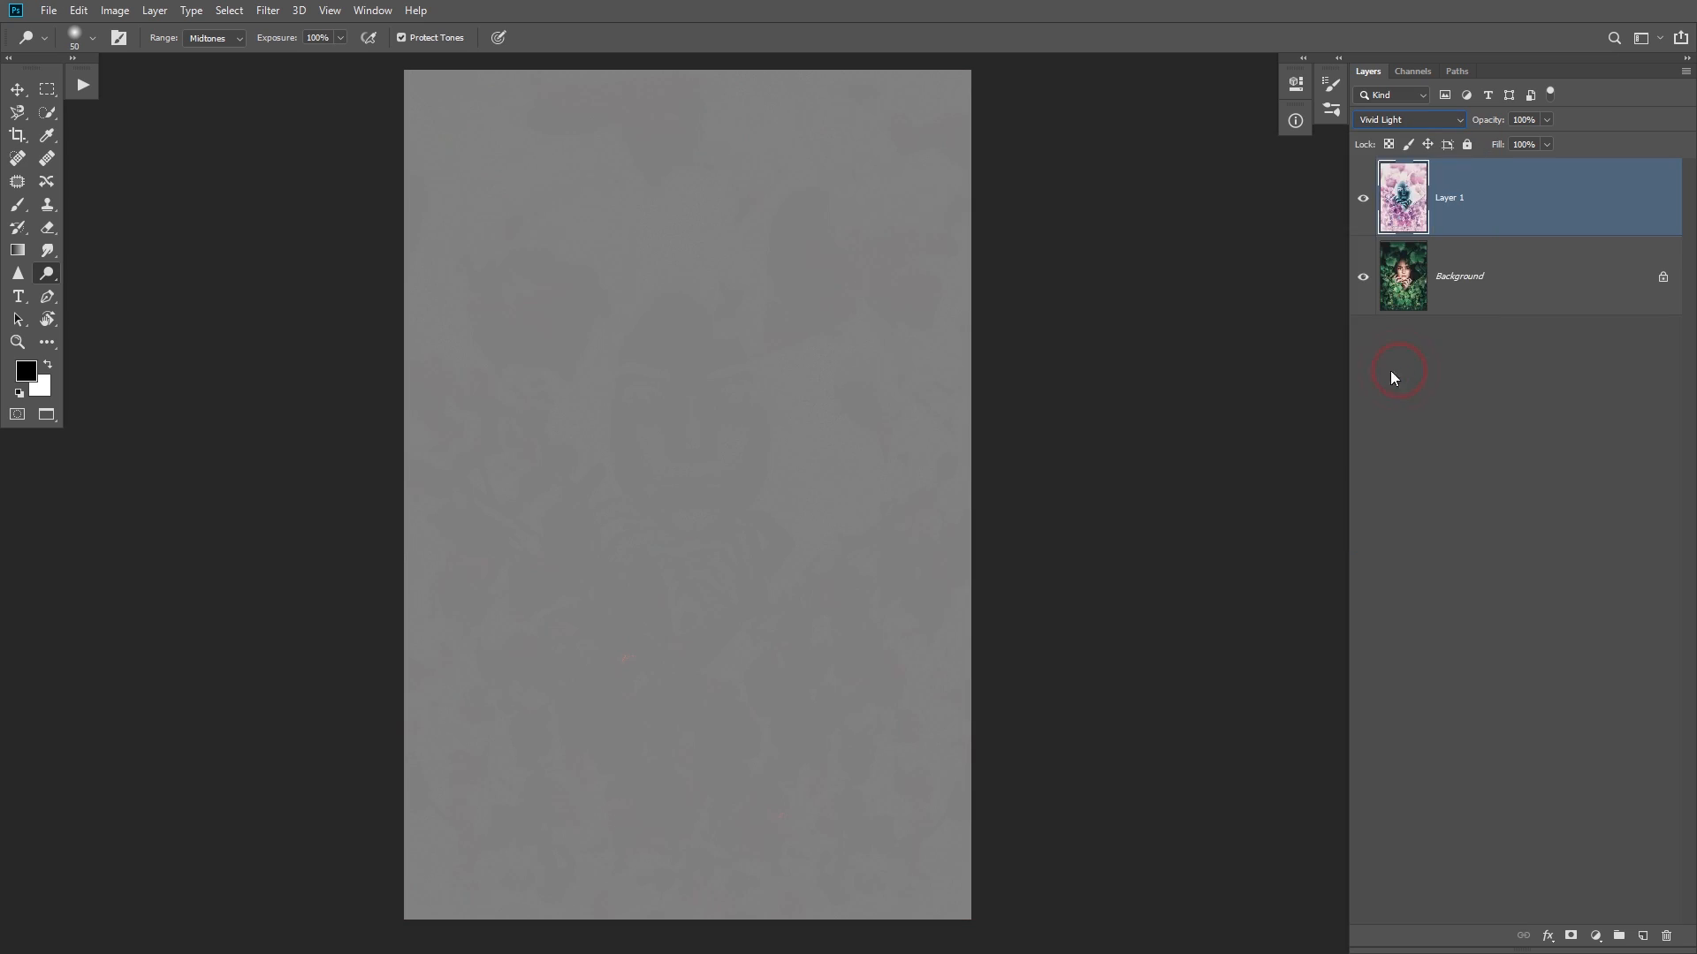
- Apply a High Pass filter with a radius of 24.0 pixels to the inverted layer
{"action": "left_click", "coordinate": [268, 13]}
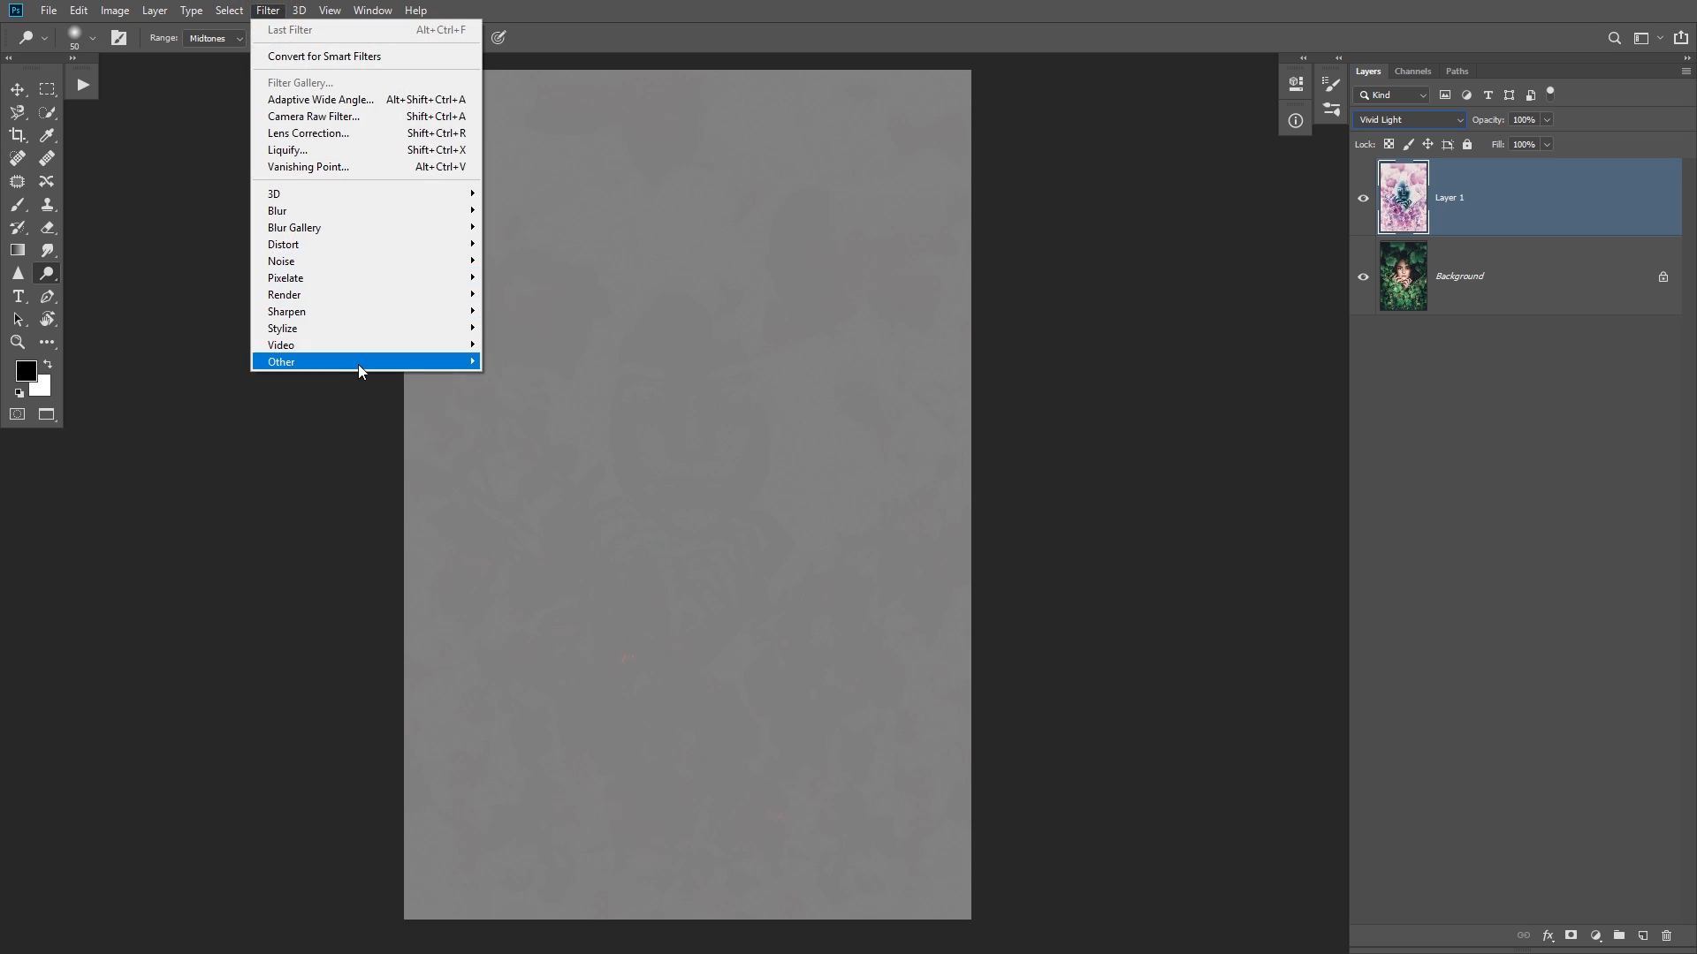
{"action": "mouse_move", "coordinate": [417, 363]}
{"action": "left_click", "coordinate": [510, 379]}
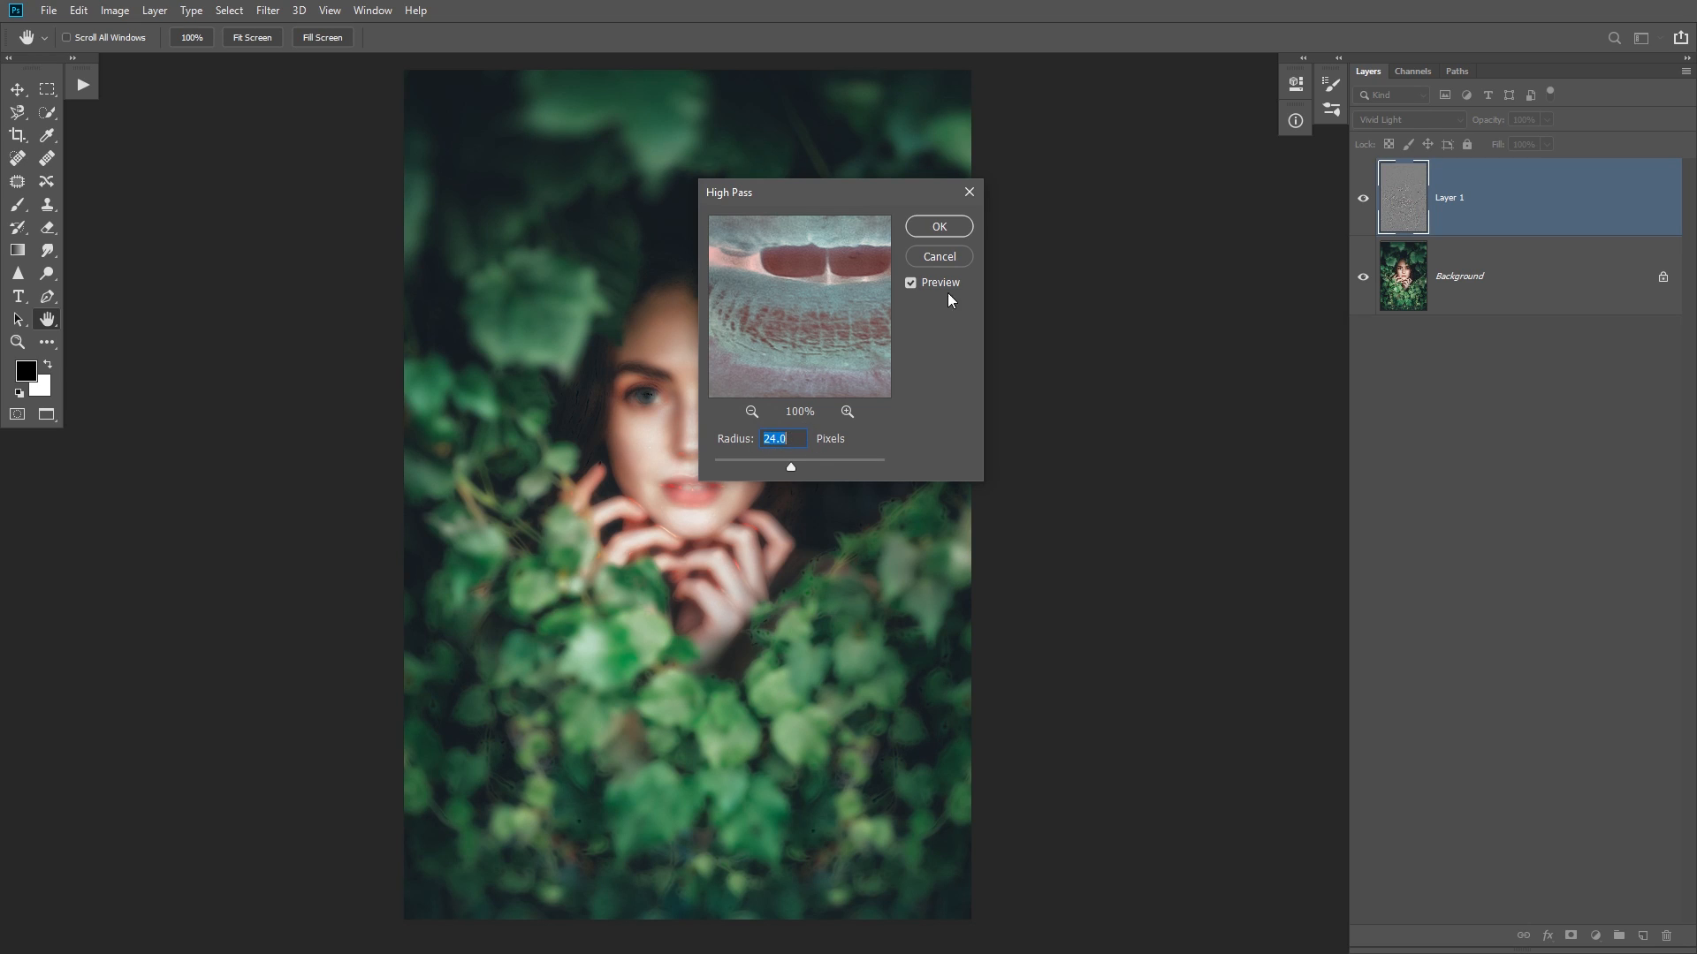
{"action": "left_click", "coordinate": [939, 227]}
{"action": "key", "text": "o"}
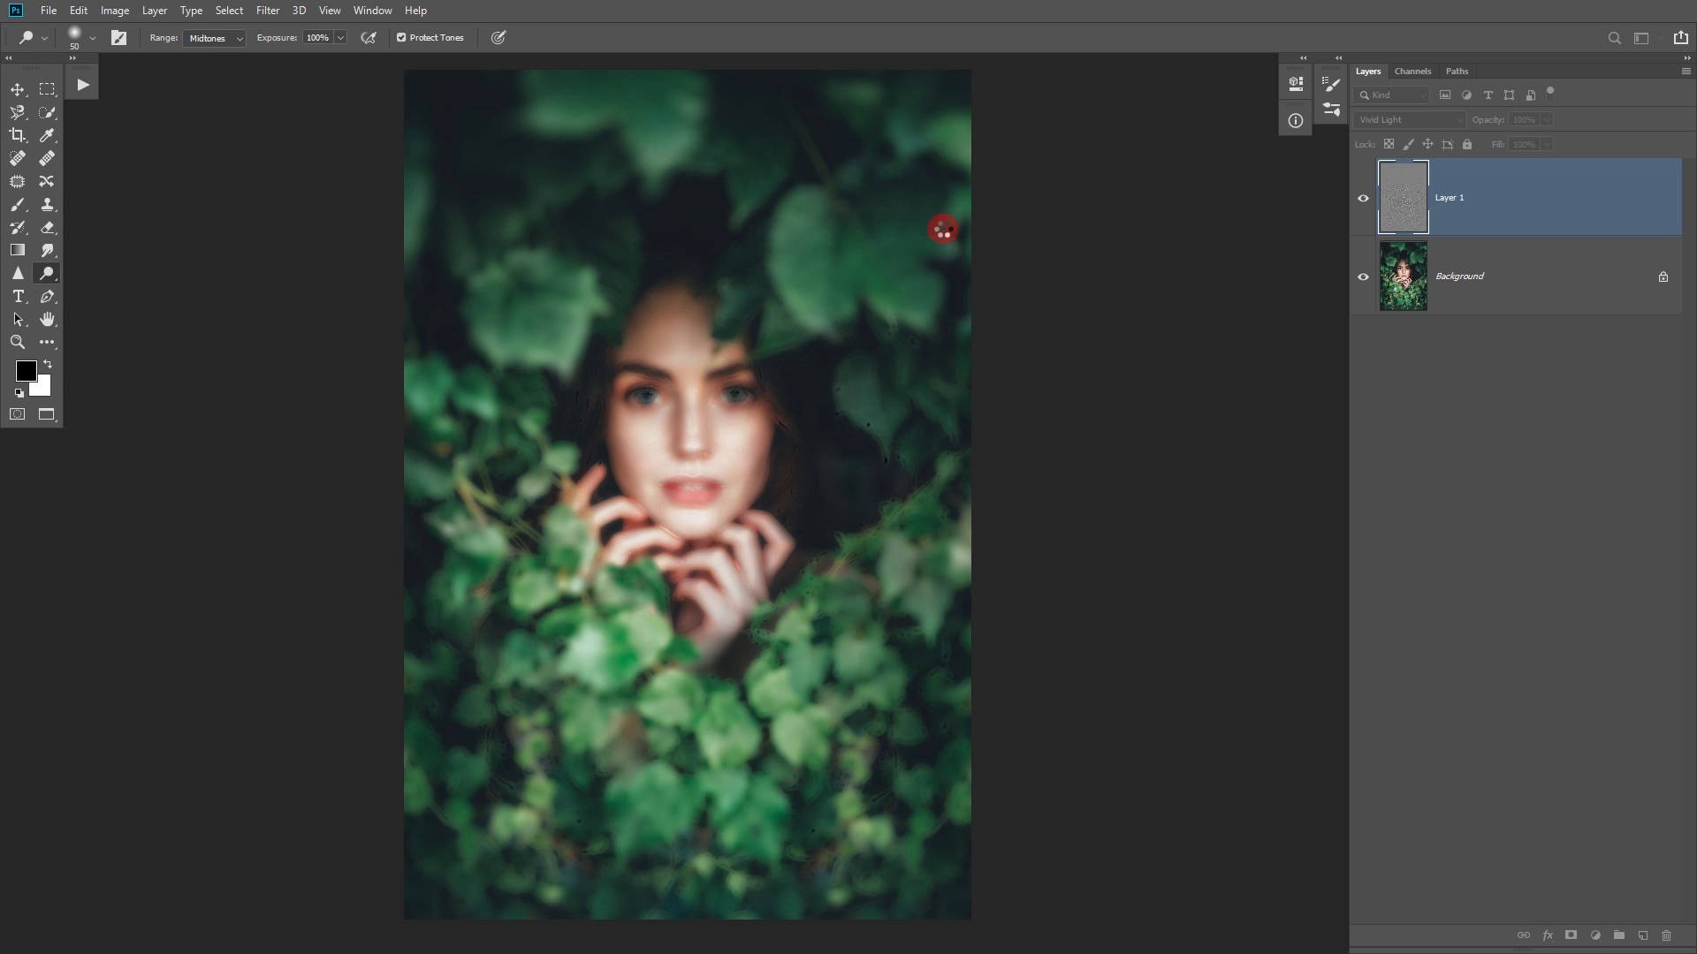
- Start a Gaussian Blur on the High Pass layer and position its dialog beside the woman's face for previewing
{"action": "scroll", "coordinate": [698, 435], "scroll_direction": "up", "scroll_amount": 5}
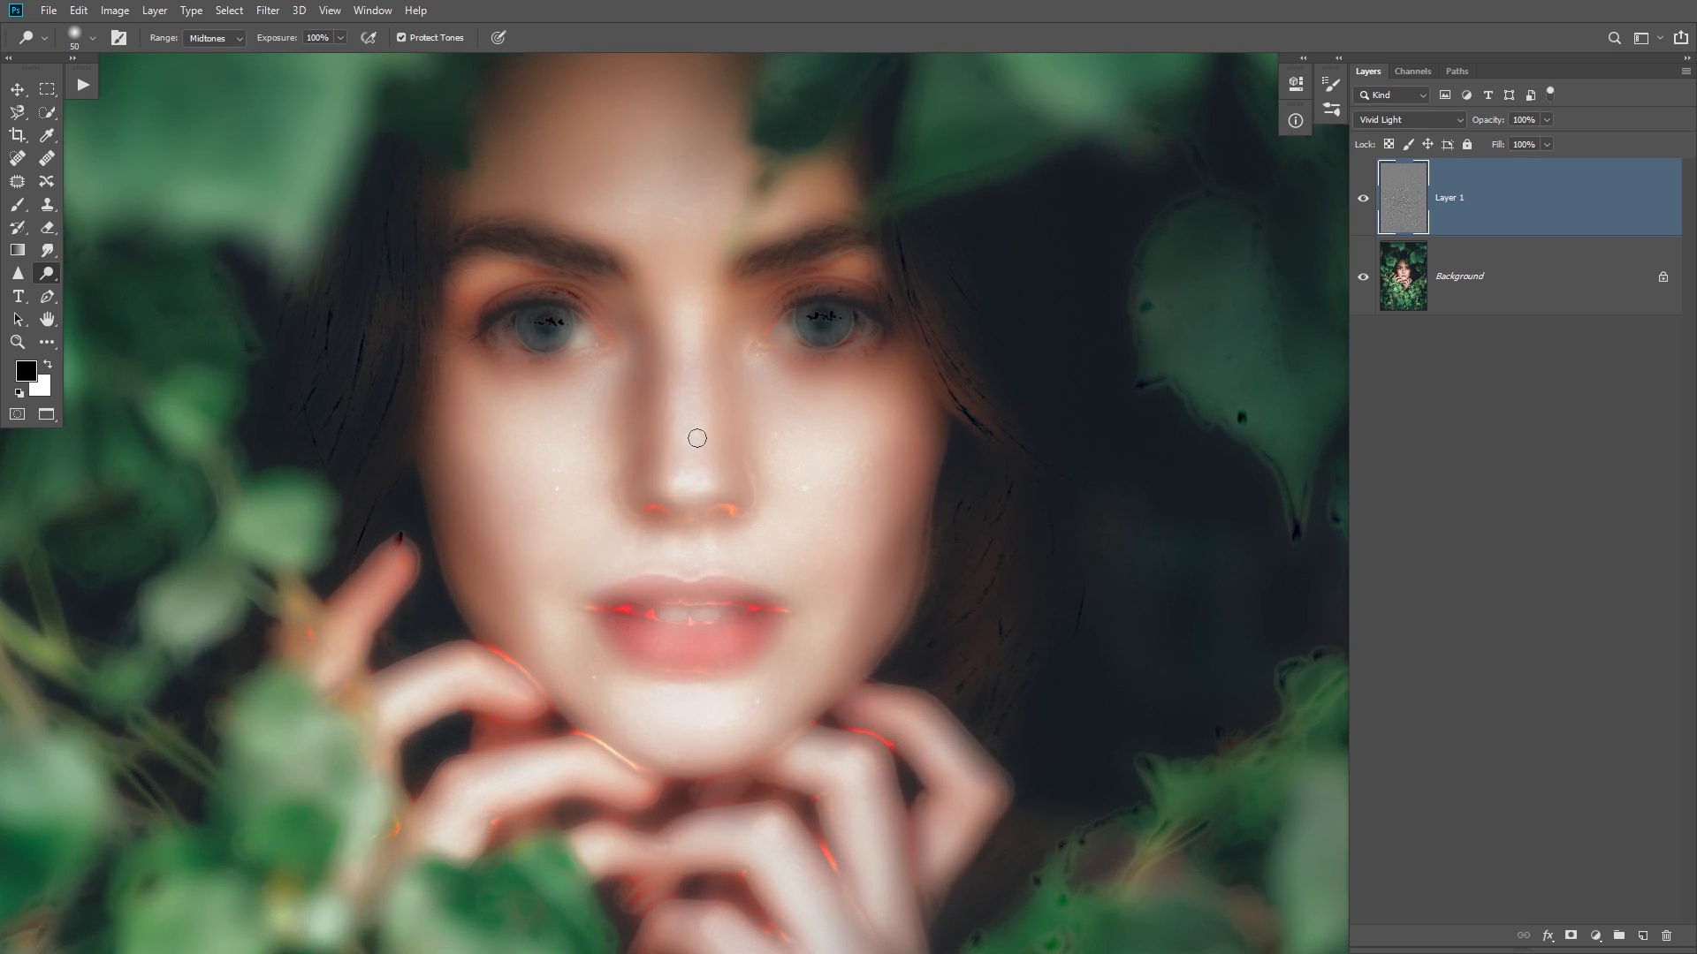
{"action": "left_click_drag", "start_coordinate": [723, 433], "coordinate": [552, 527]}
{"action": "scroll", "coordinate": [551, 526], "scroll_direction": "down", "scroll_amount": 3}
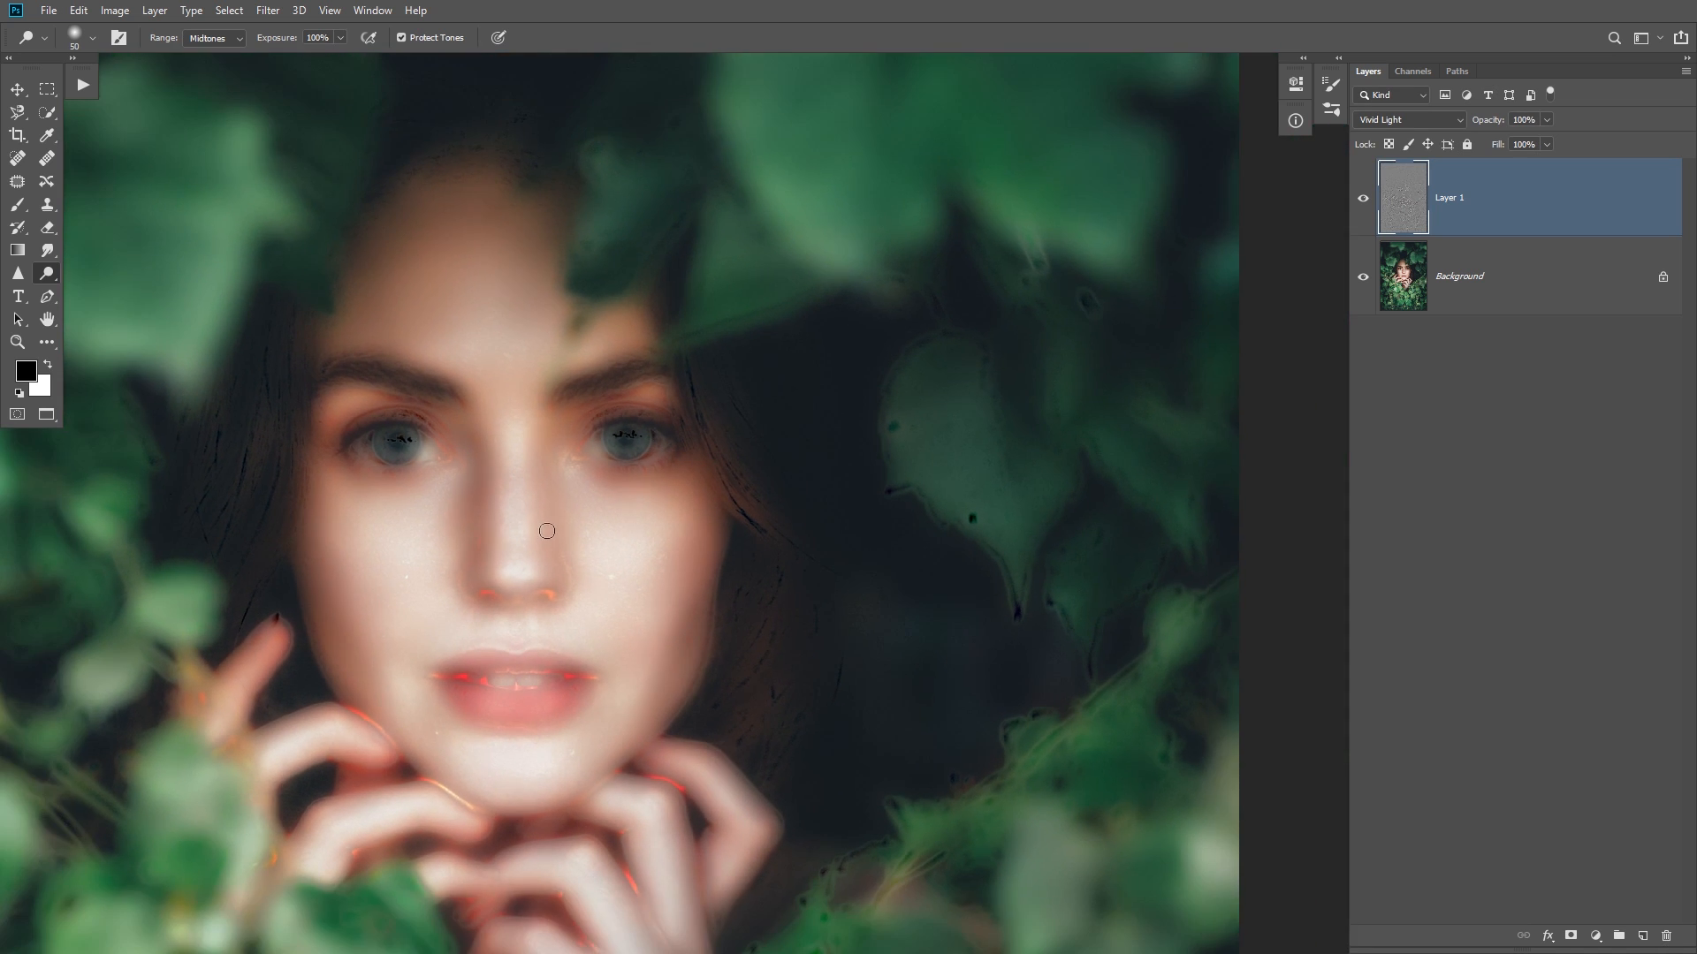
{"action": "scroll", "coordinate": [592, 499], "scroll_direction": "down", "scroll_amount": 2}
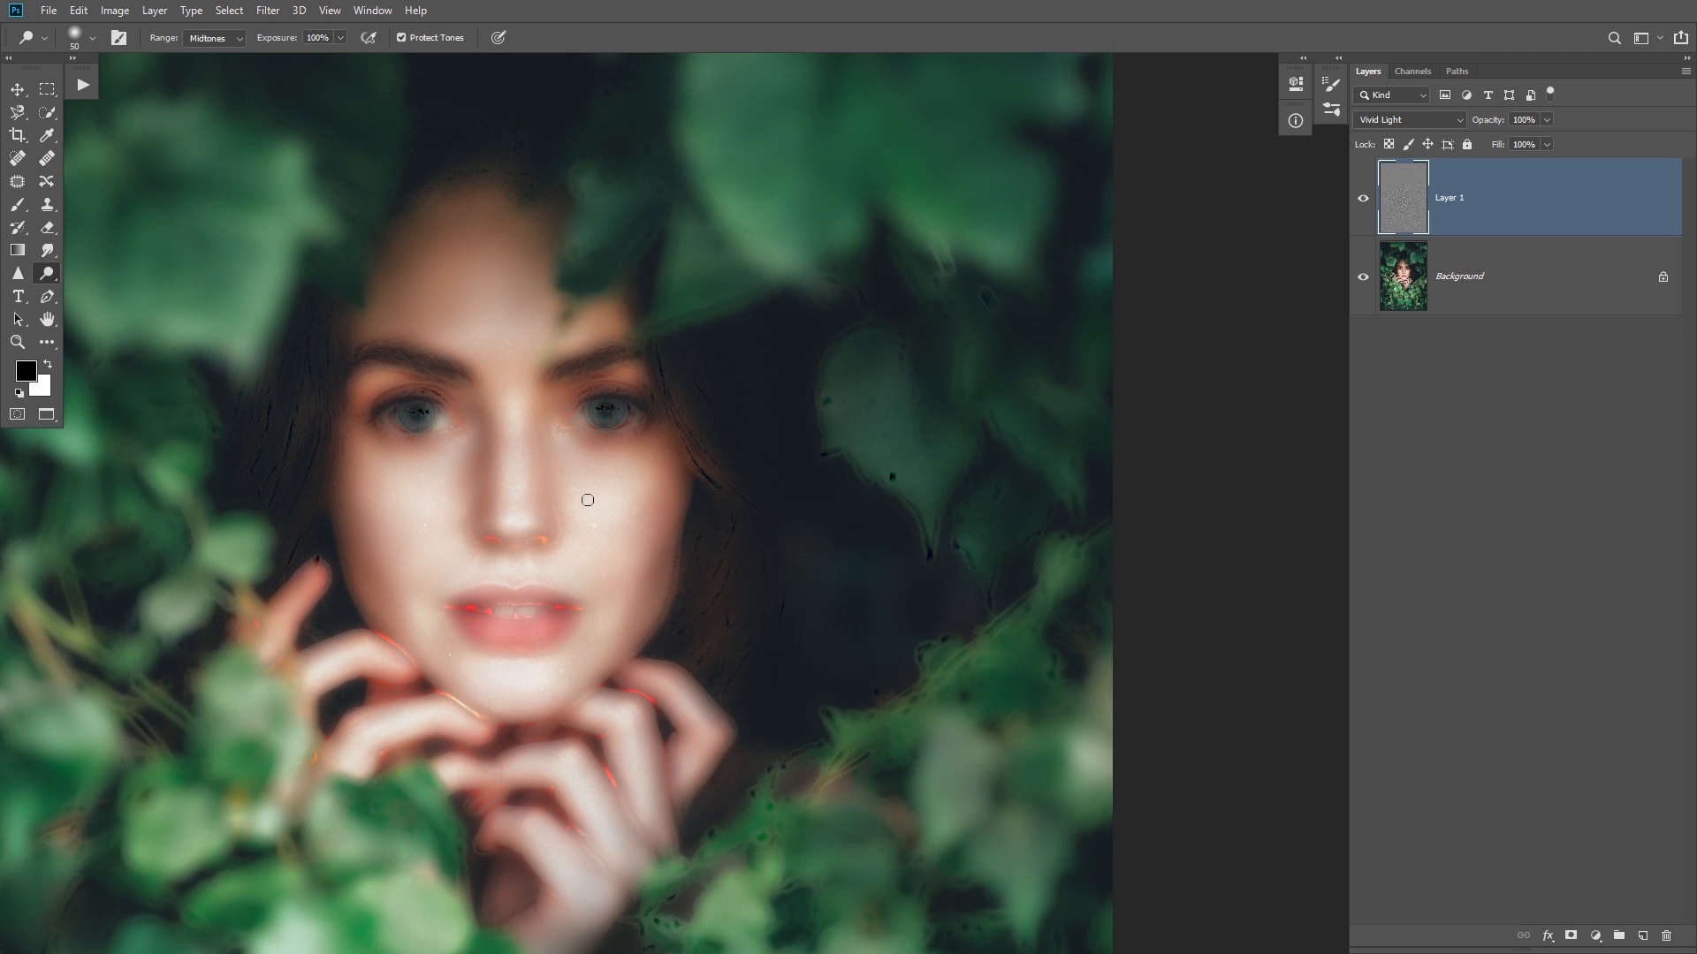
{"action": "scroll", "coordinate": [587, 500], "scroll_direction": "down", "scroll_amount": 1}
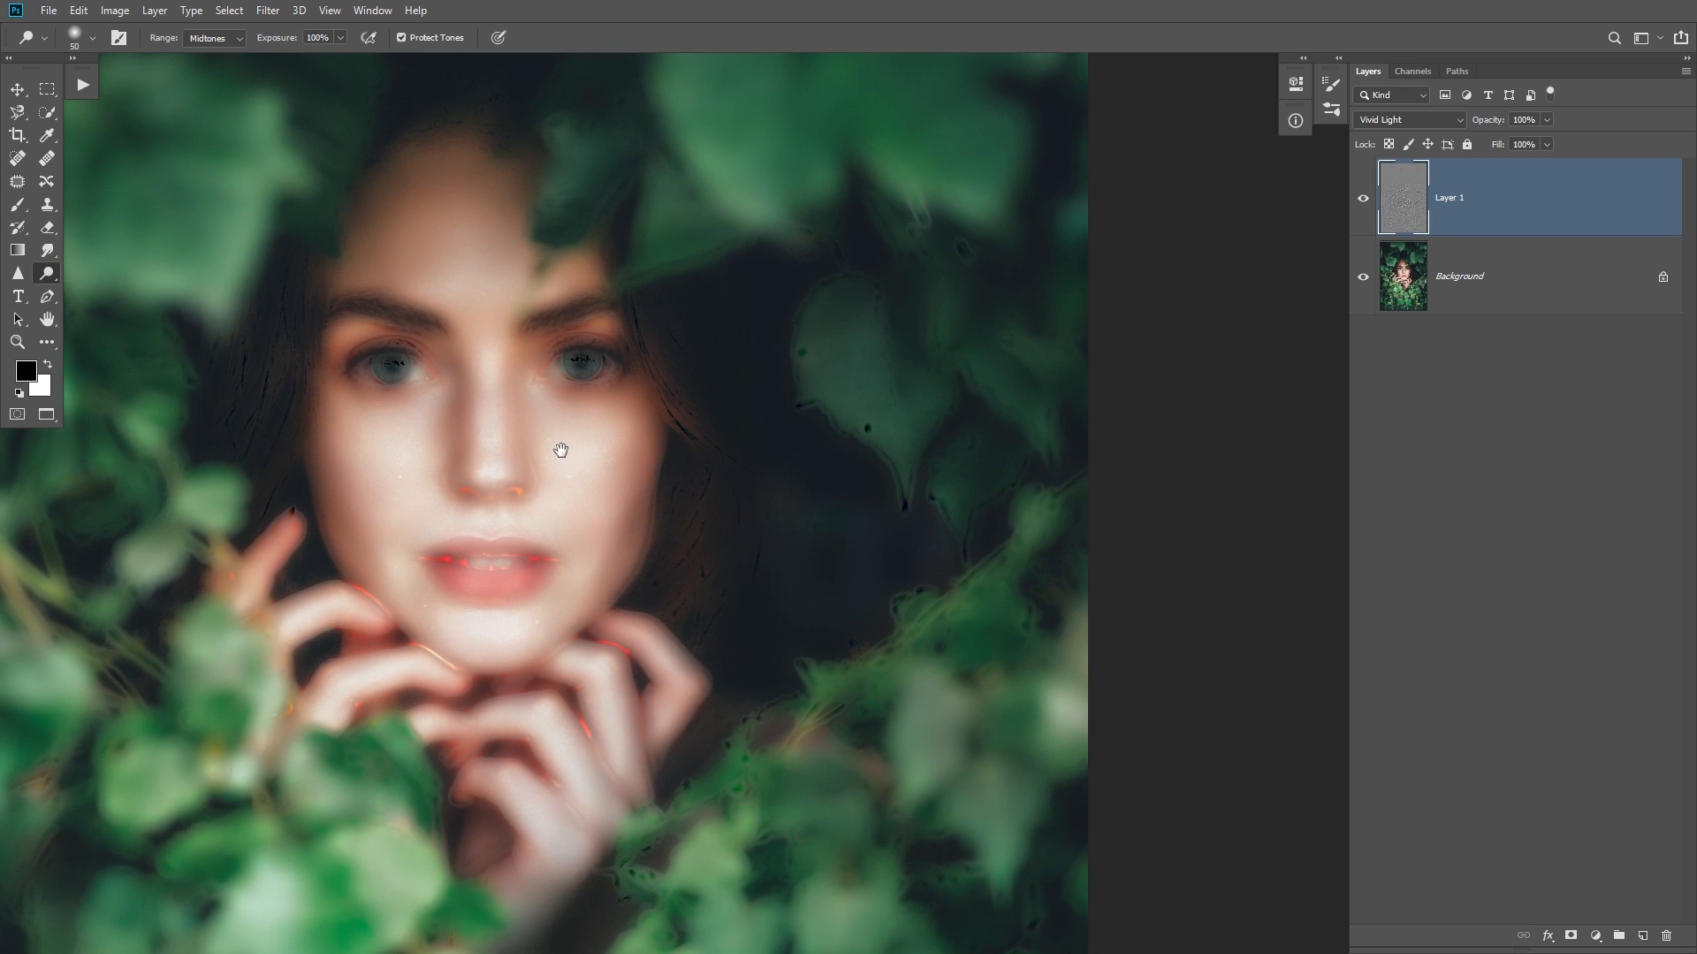
{"action": "left_click", "coordinate": [265, 11]}
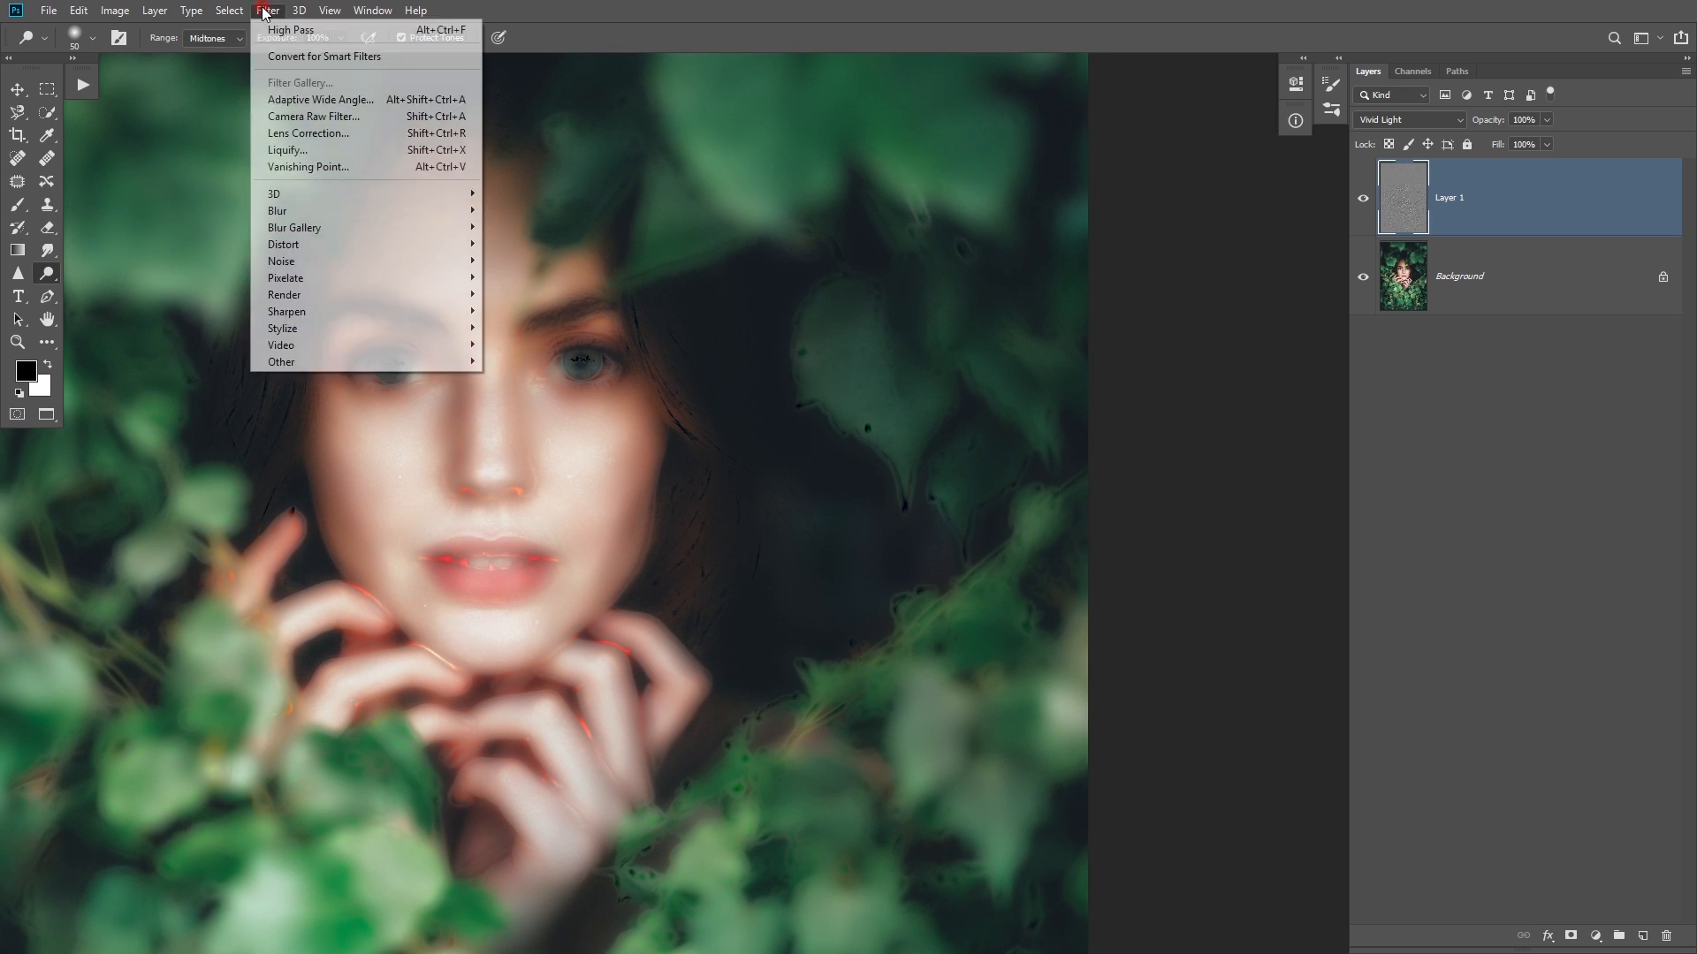
{"action": "mouse_move", "coordinate": [362, 214]}
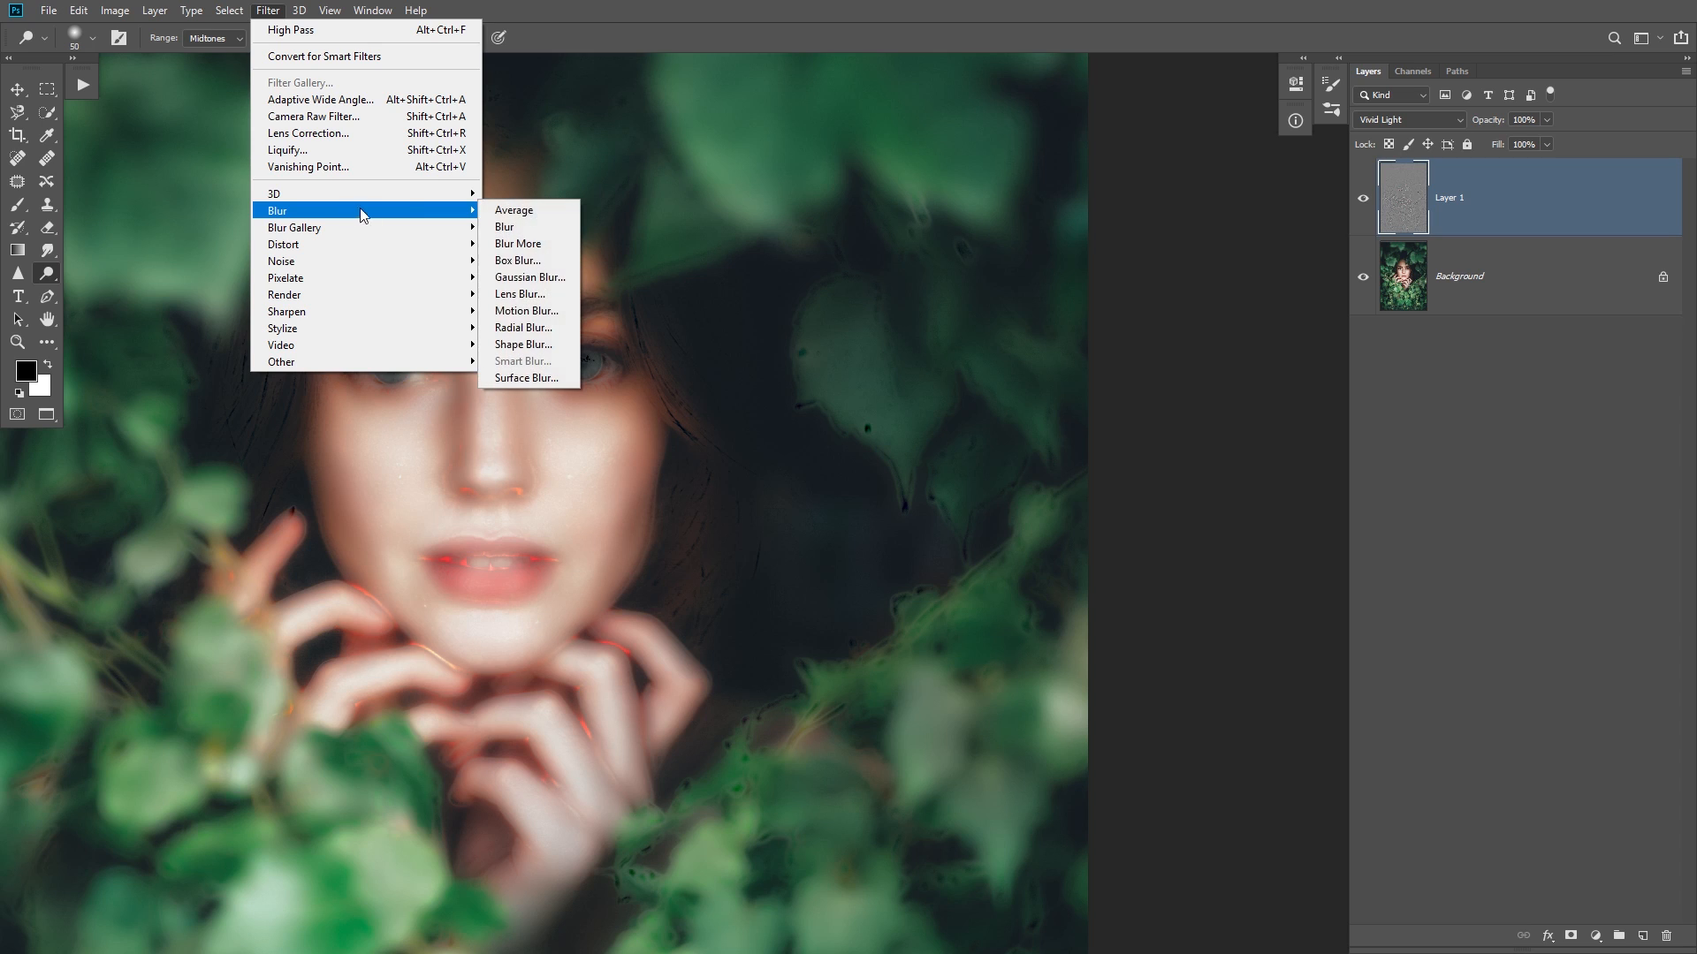
{"action": "left_click", "coordinate": [523, 277]}
{"action": "left_click_drag", "start_coordinate": [1423, 115], "coordinate": [1038, 263]}
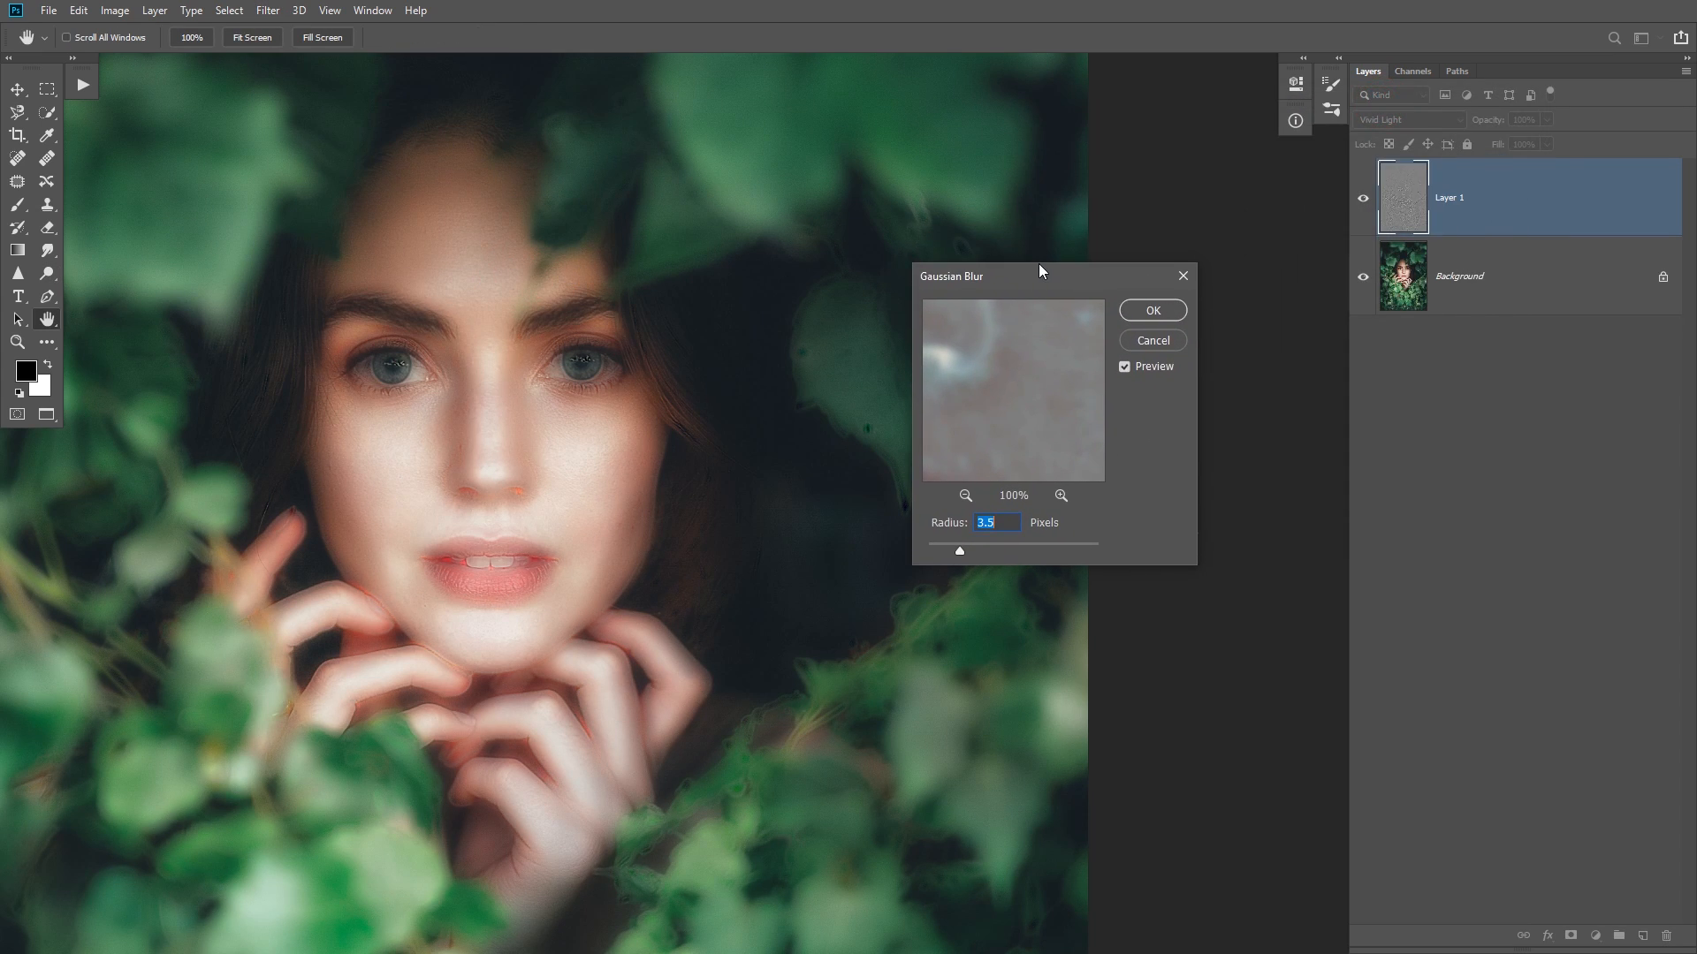
{"action": "left_click", "coordinate": [492, 470], "text": "ctrl"}
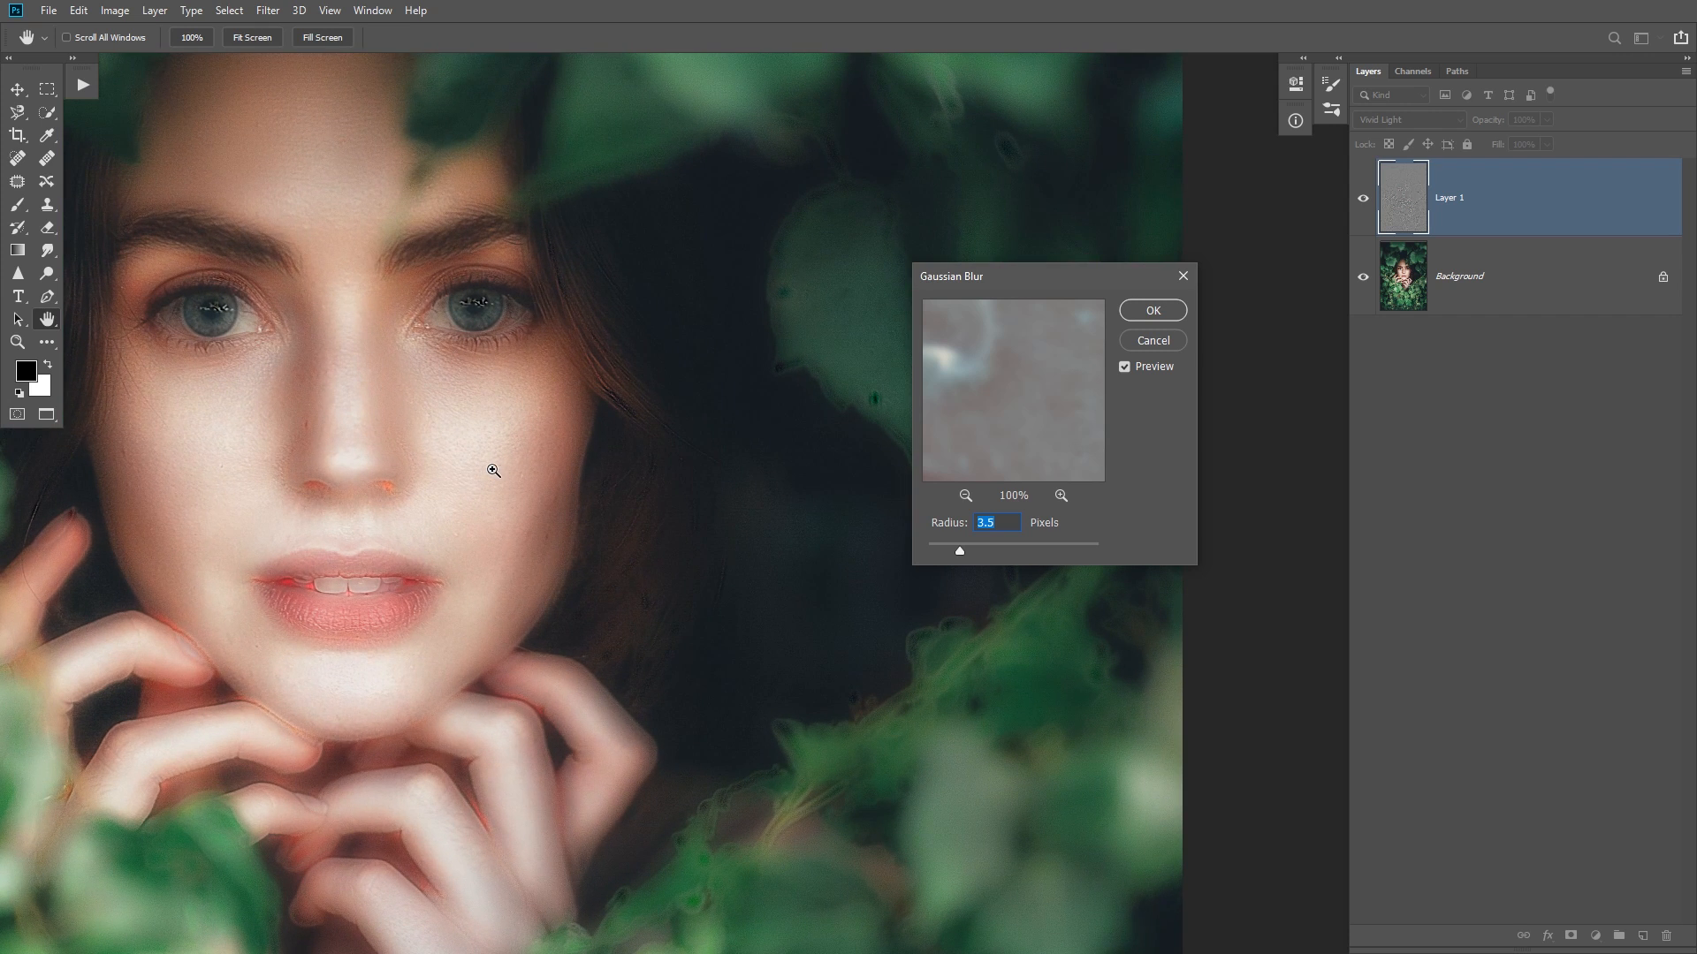
{"action": "left_click_drag", "start_coordinate": [398, 437], "coordinate": [518, 482]}
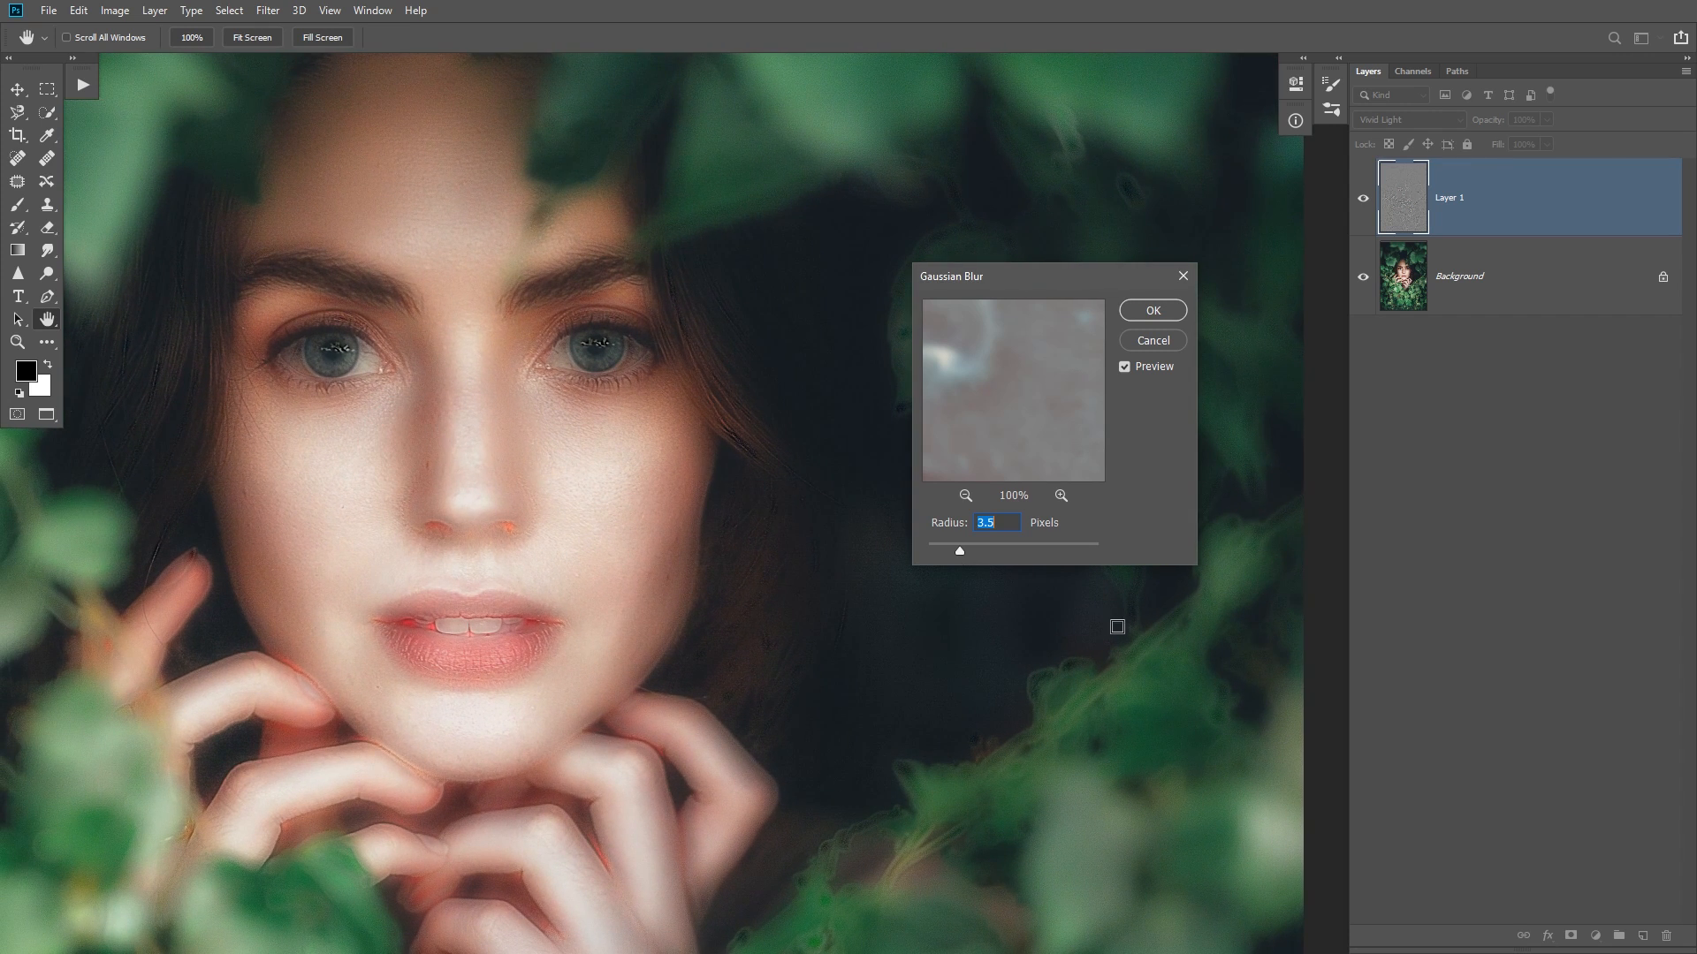
- Try Gaussian Blur radii of 0.1, 4.0 and 401.3 pixels to compare their effect on the skin texture
{"action": "left_click_drag", "start_coordinate": [954, 557], "coordinate": [887, 561]}
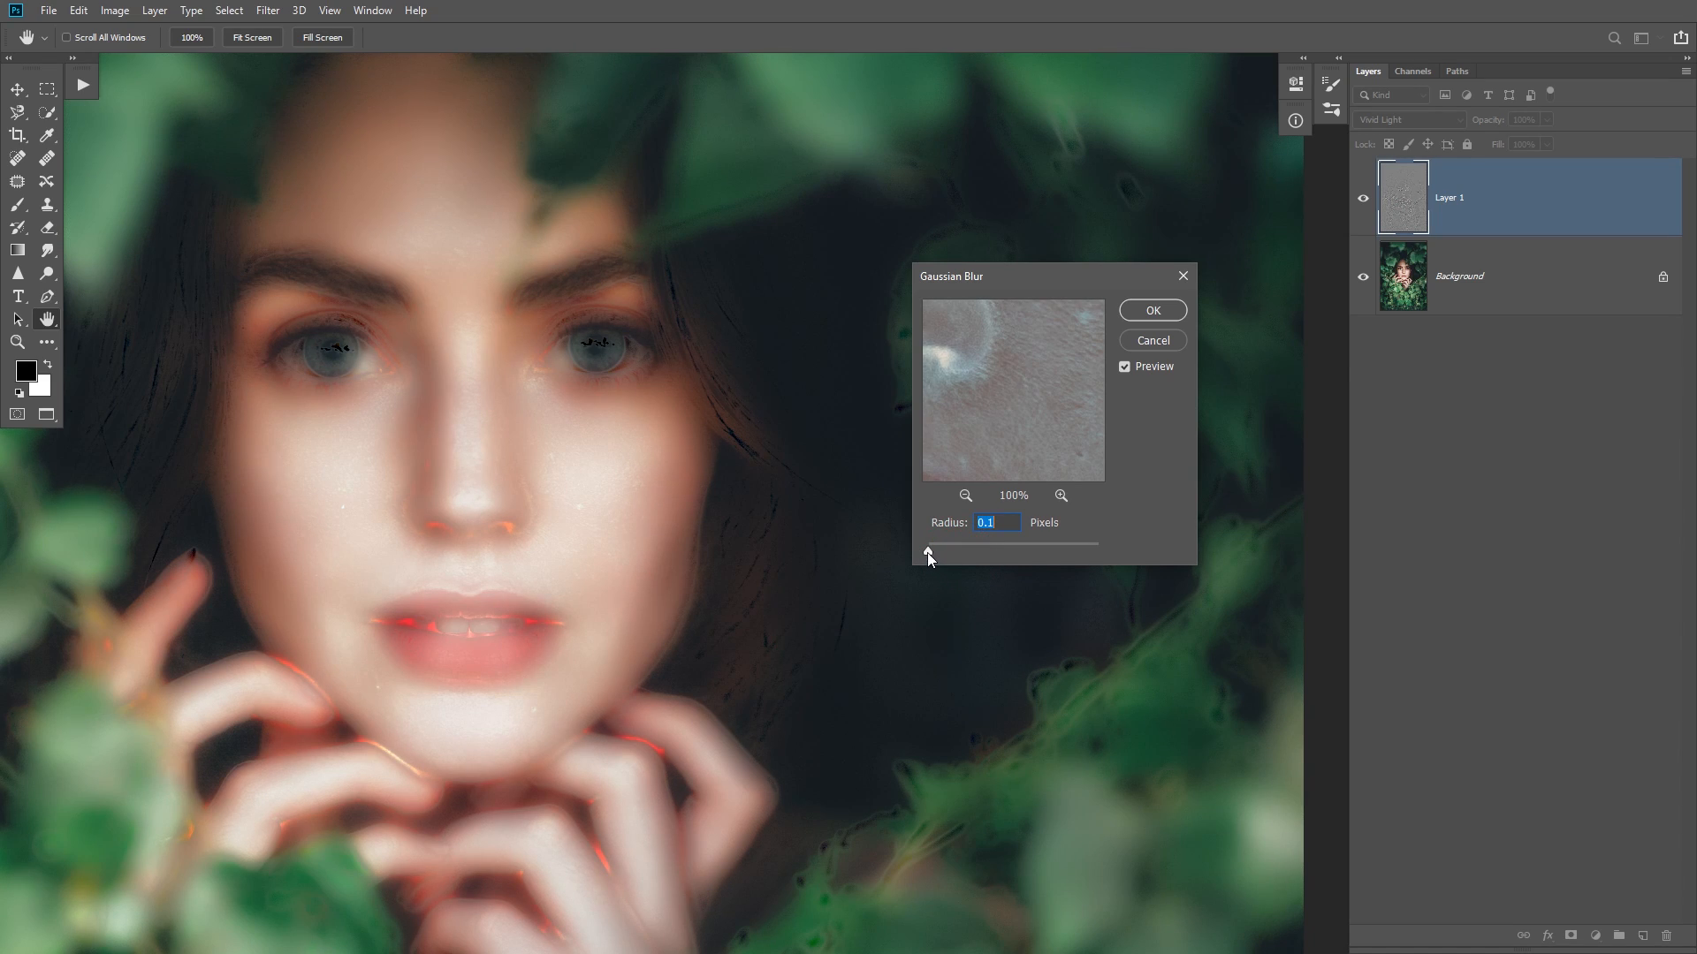
{"action": "left_click_drag", "start_coordinate": [928, 553], "coordinate": [965, 547]}
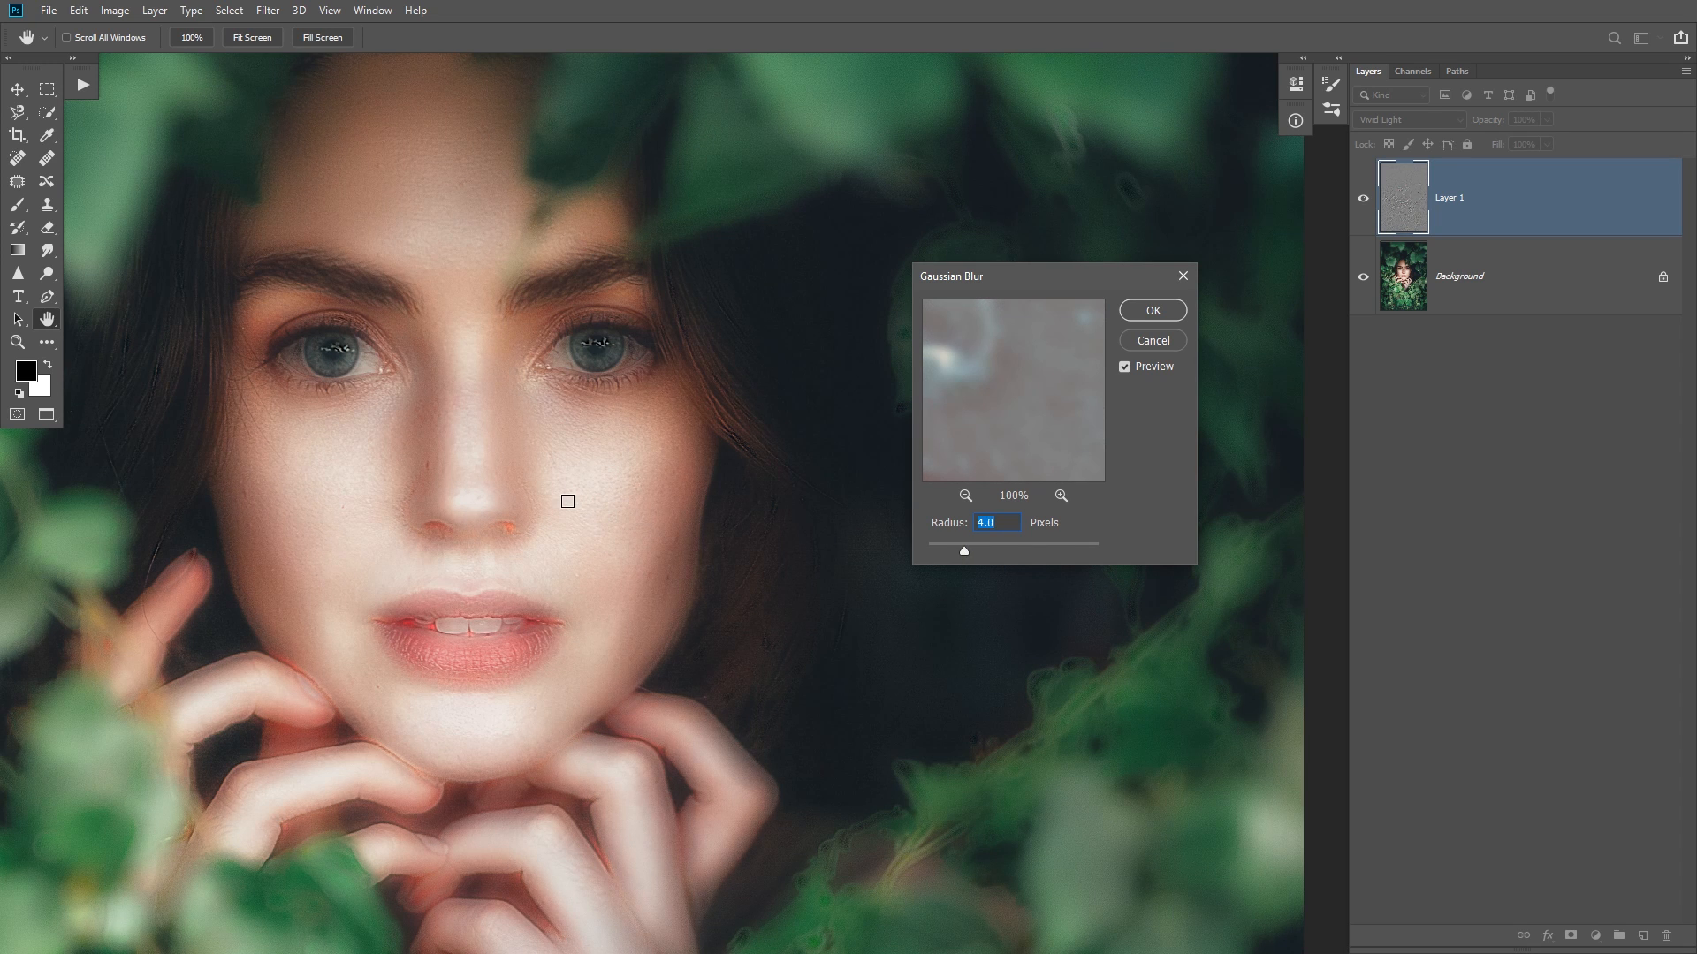
{"action": "key", "text": "ctrl+plus"}
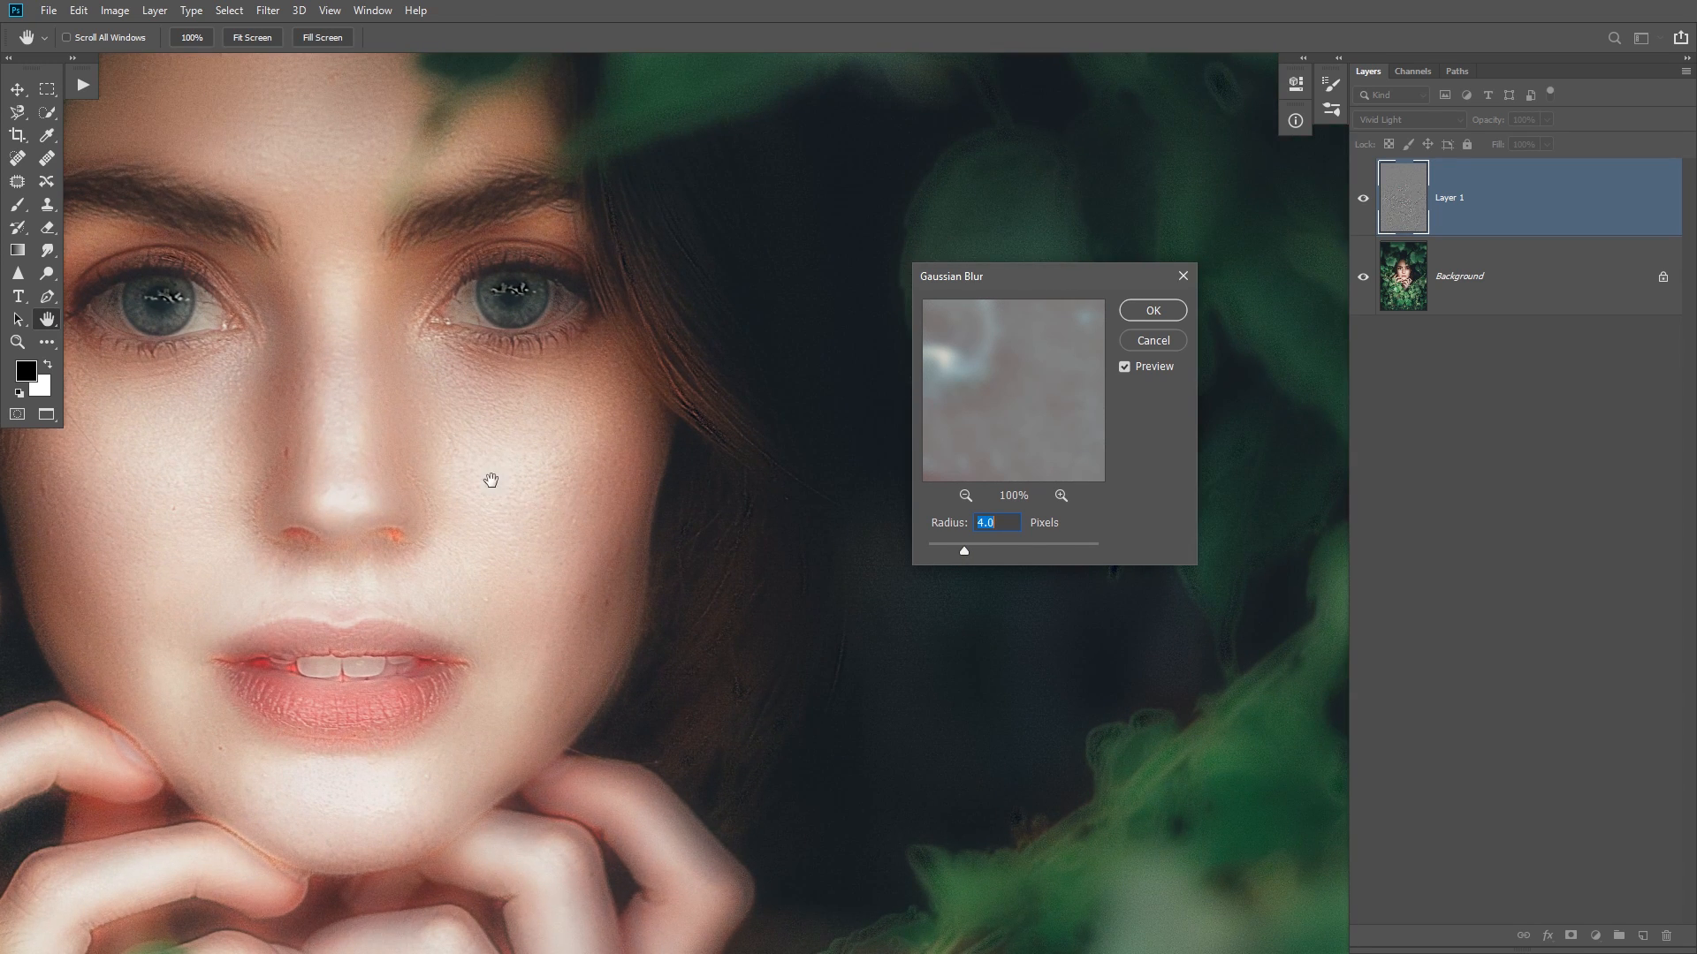
{"action": "left_click_drag", "start_coordinate": [490, 480], "coordinate": [579, 525]}
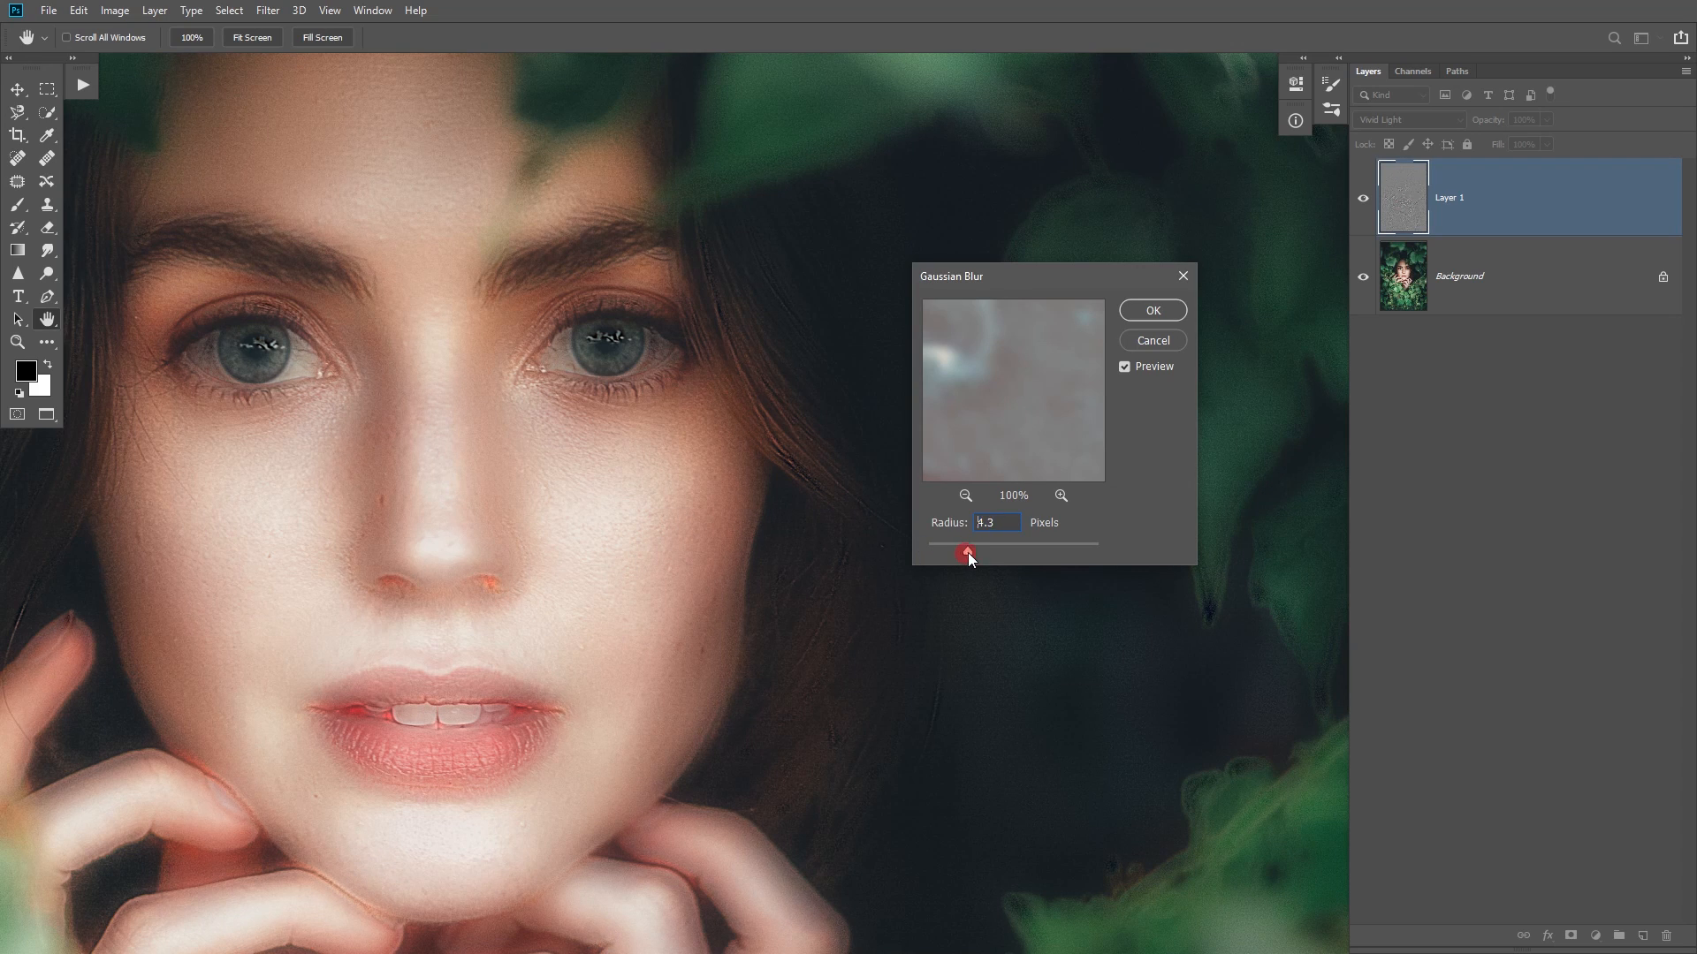
{"action": "left_click_drag", "start_coordinate": [972, 551], "coordinate": [1074, 544]}
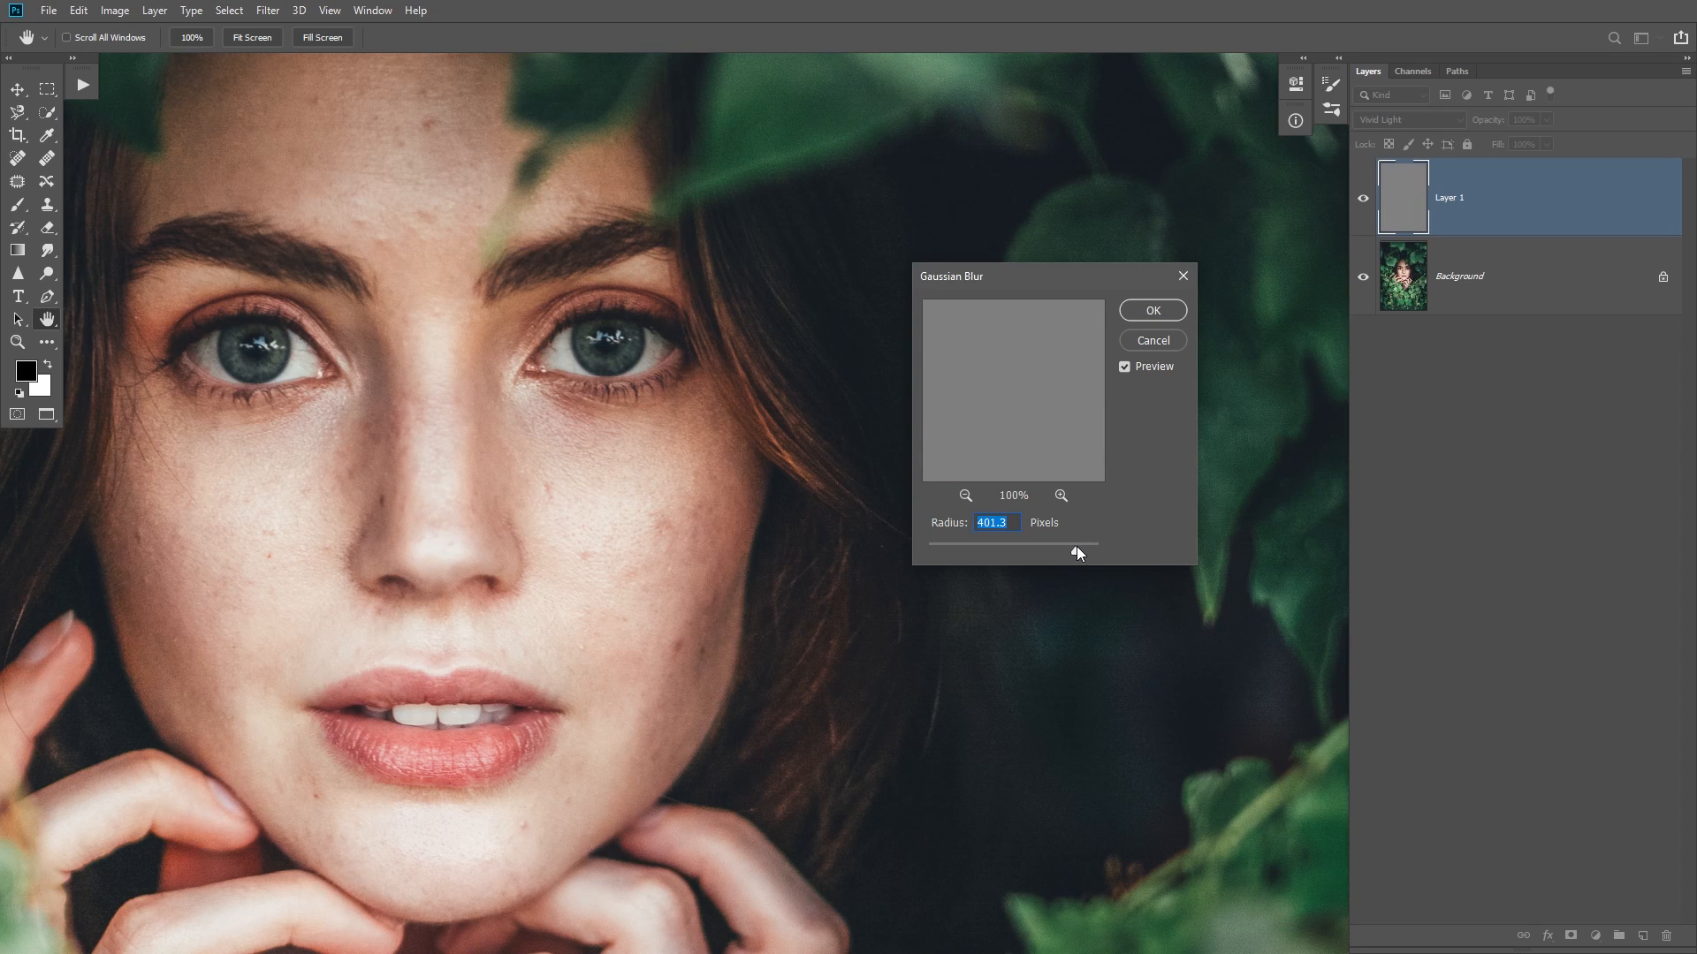
{"action": "left_click_drag", "start_coordinate": [1078, 549], "coordinate": [875, 560]}
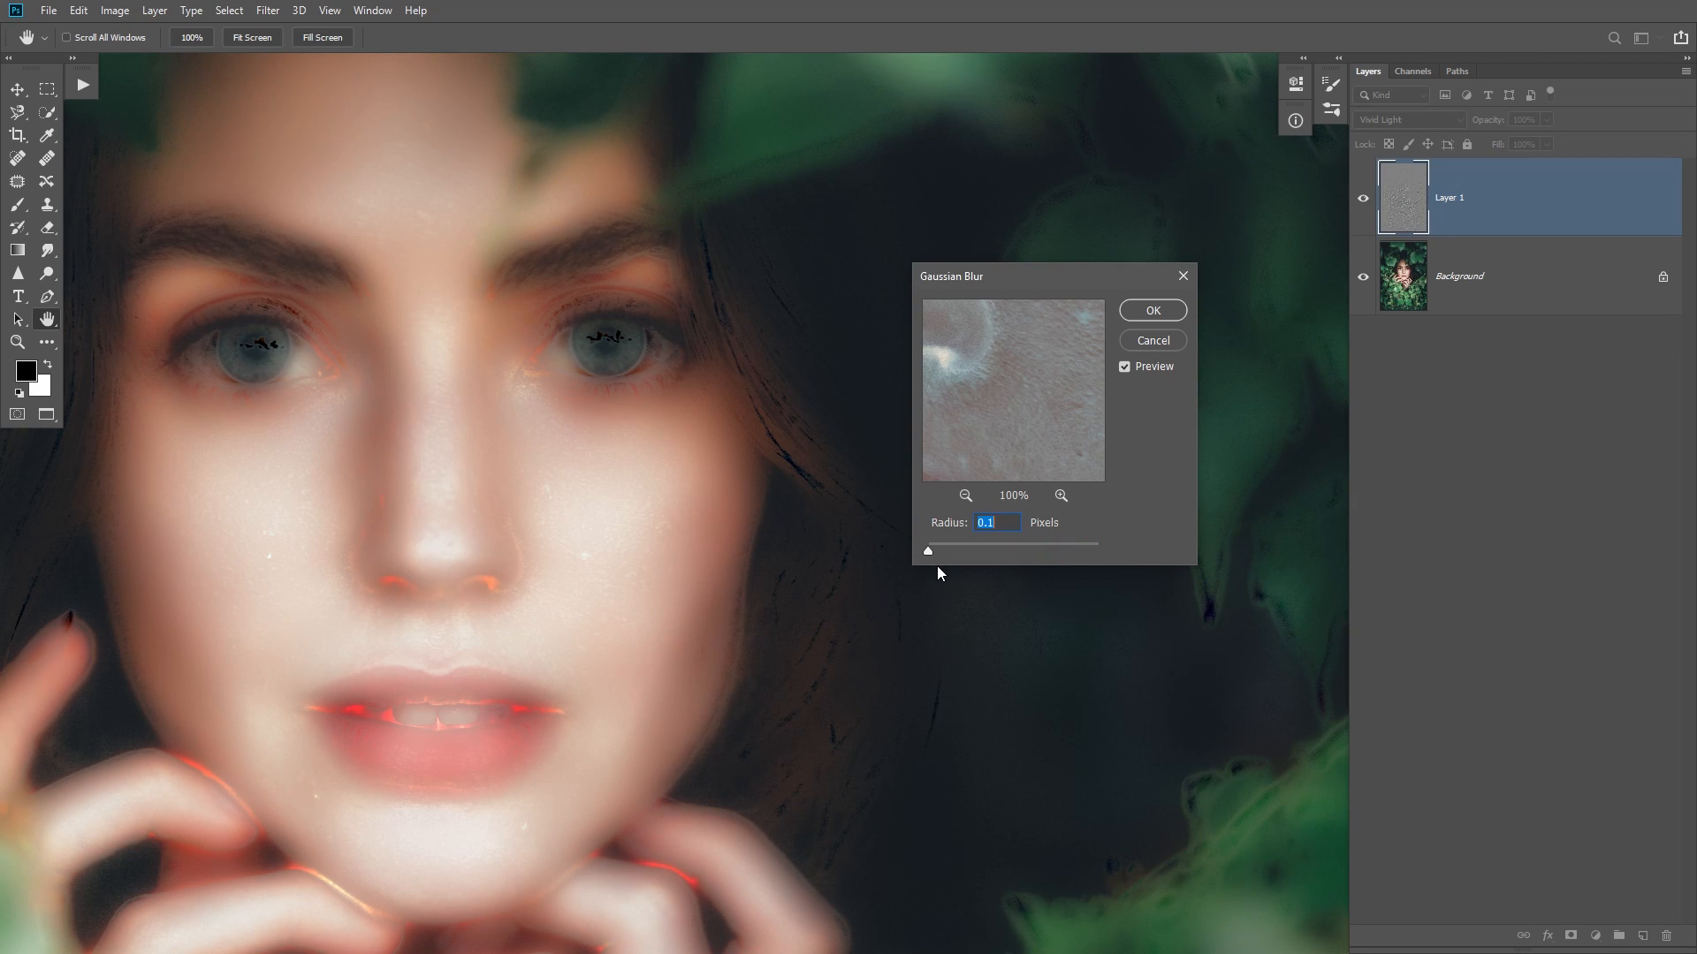
- Fine-tune the Gaussian Blur radius to about 3.9 pixels while checking the skin texture, and apply the filter
{"action": "left_click_drag", "start_coordinate": [928, 557], "coordinate": [963, 550]}
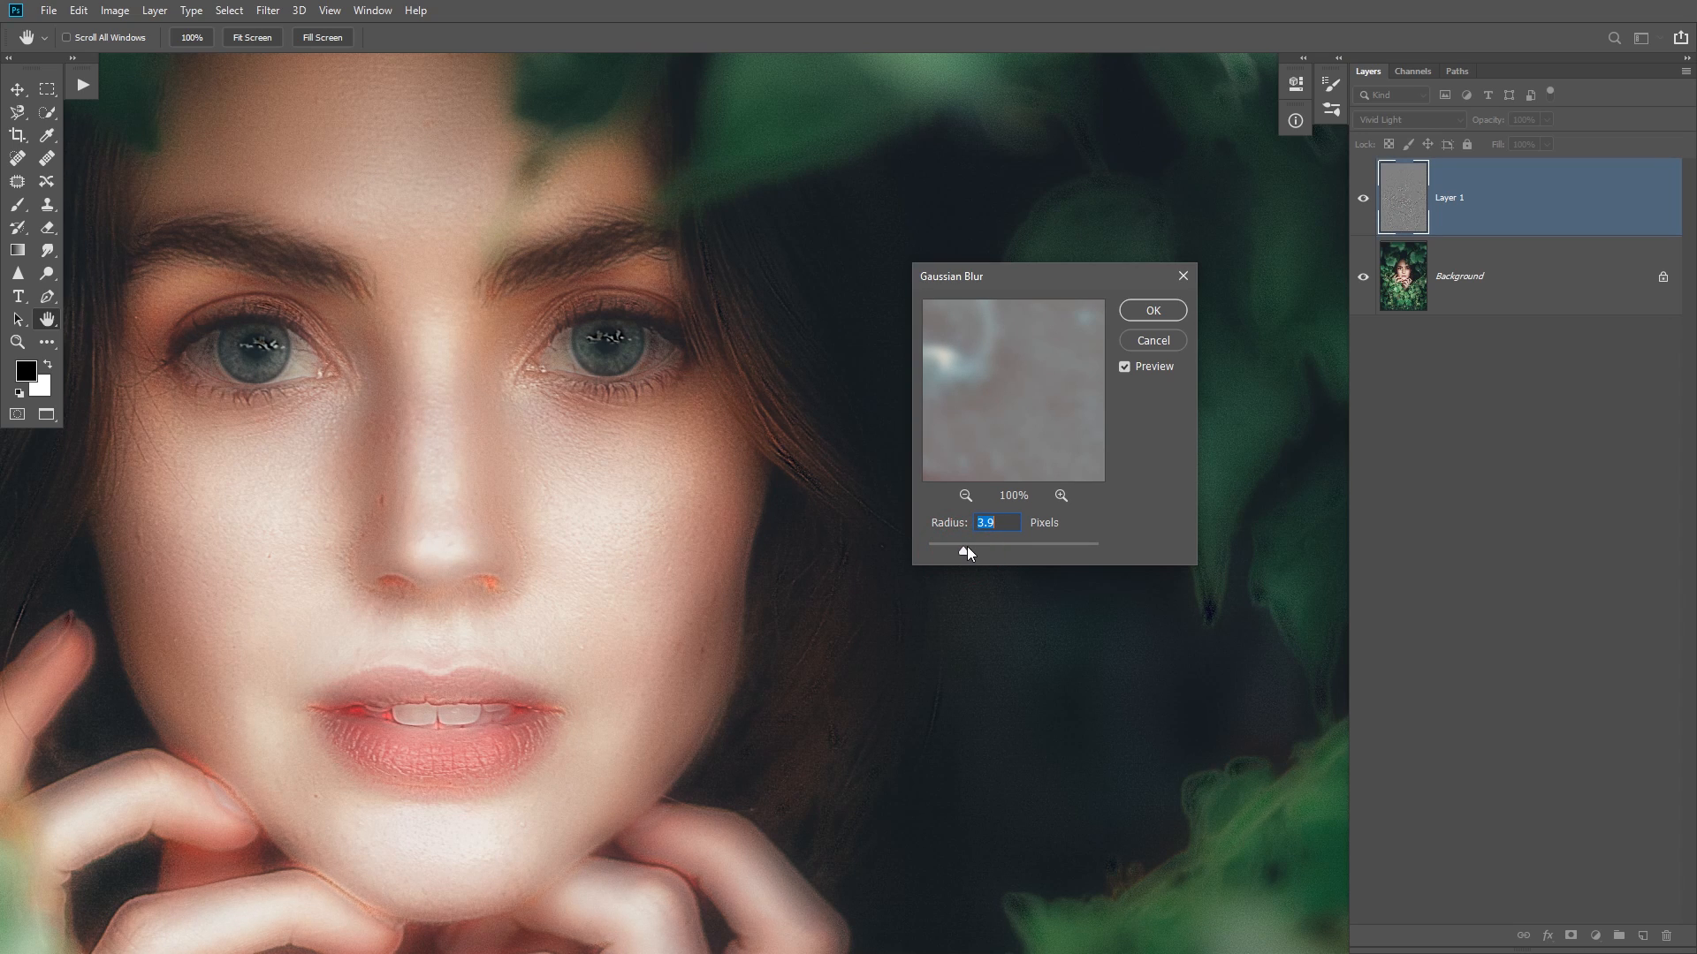
{"action": "mouse_move", "coordinate": [966, 550]}
{"action": "left_mouse_down"}
{"action": "mouse_move", "coordinate": [983, 550]}
{"action": "mouse_move", "coordinate": [963, 553]}
{"action": "left_mouse_up"}
{"action": "mouse_move", "coordinate": [579, 390]}
{"action": "left_mouse_down"}
{"action": "mouse_move", "coordinate": [595, 560]}
{"action": "mouse_move", "coordinate": [580, 462]}
{"action": "left_mouse_up"}
{"action": "left_click_drag", "start_coordinate": [963, 553], "coordinate": [962, 551]}
{"action": "left_click_drag", "start_coordinate": [641, 465], "coordinate": [654, 398]}
{"action": "left_click", "coordinate": [1154, 310]}
{"action": "key", "text": "o"}
- Create a new layer and outline the cheek area beside the nose with a thin black brush stroke
{"action": "scroll", "coordinate": [571, 595], "scroll_direction": "up", "scroll_amount": 2}
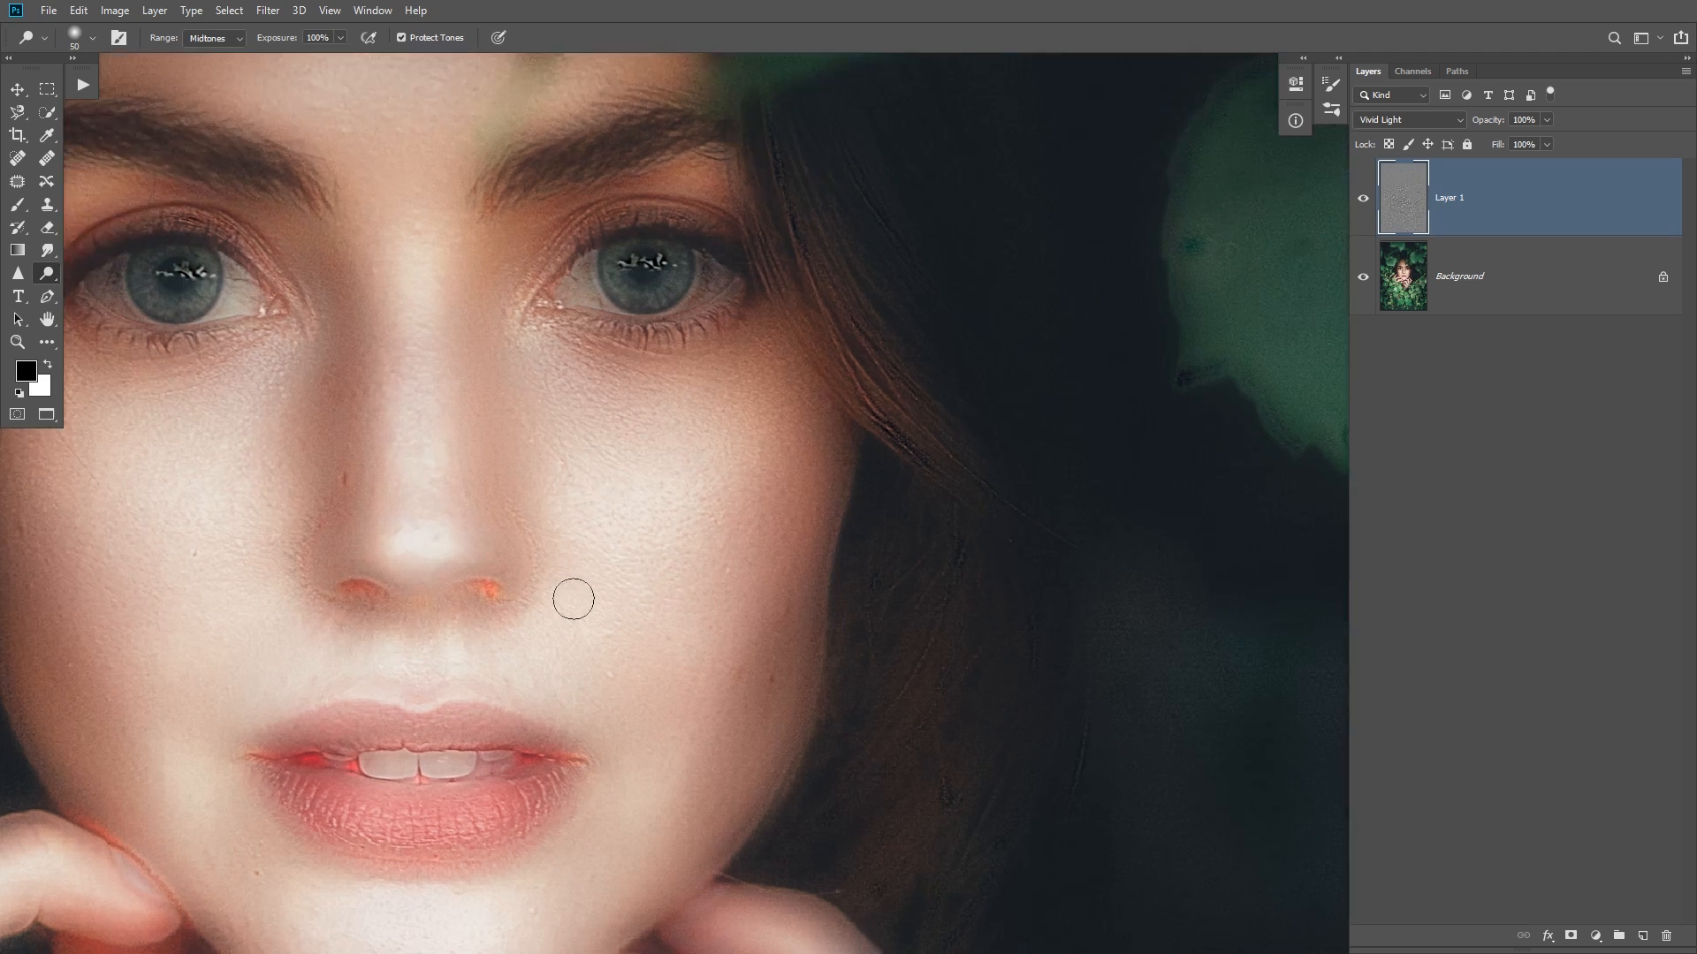
{"action": "left_click_drag", "start_coordinate": [626, 559], "coordinate": [624, 588]}
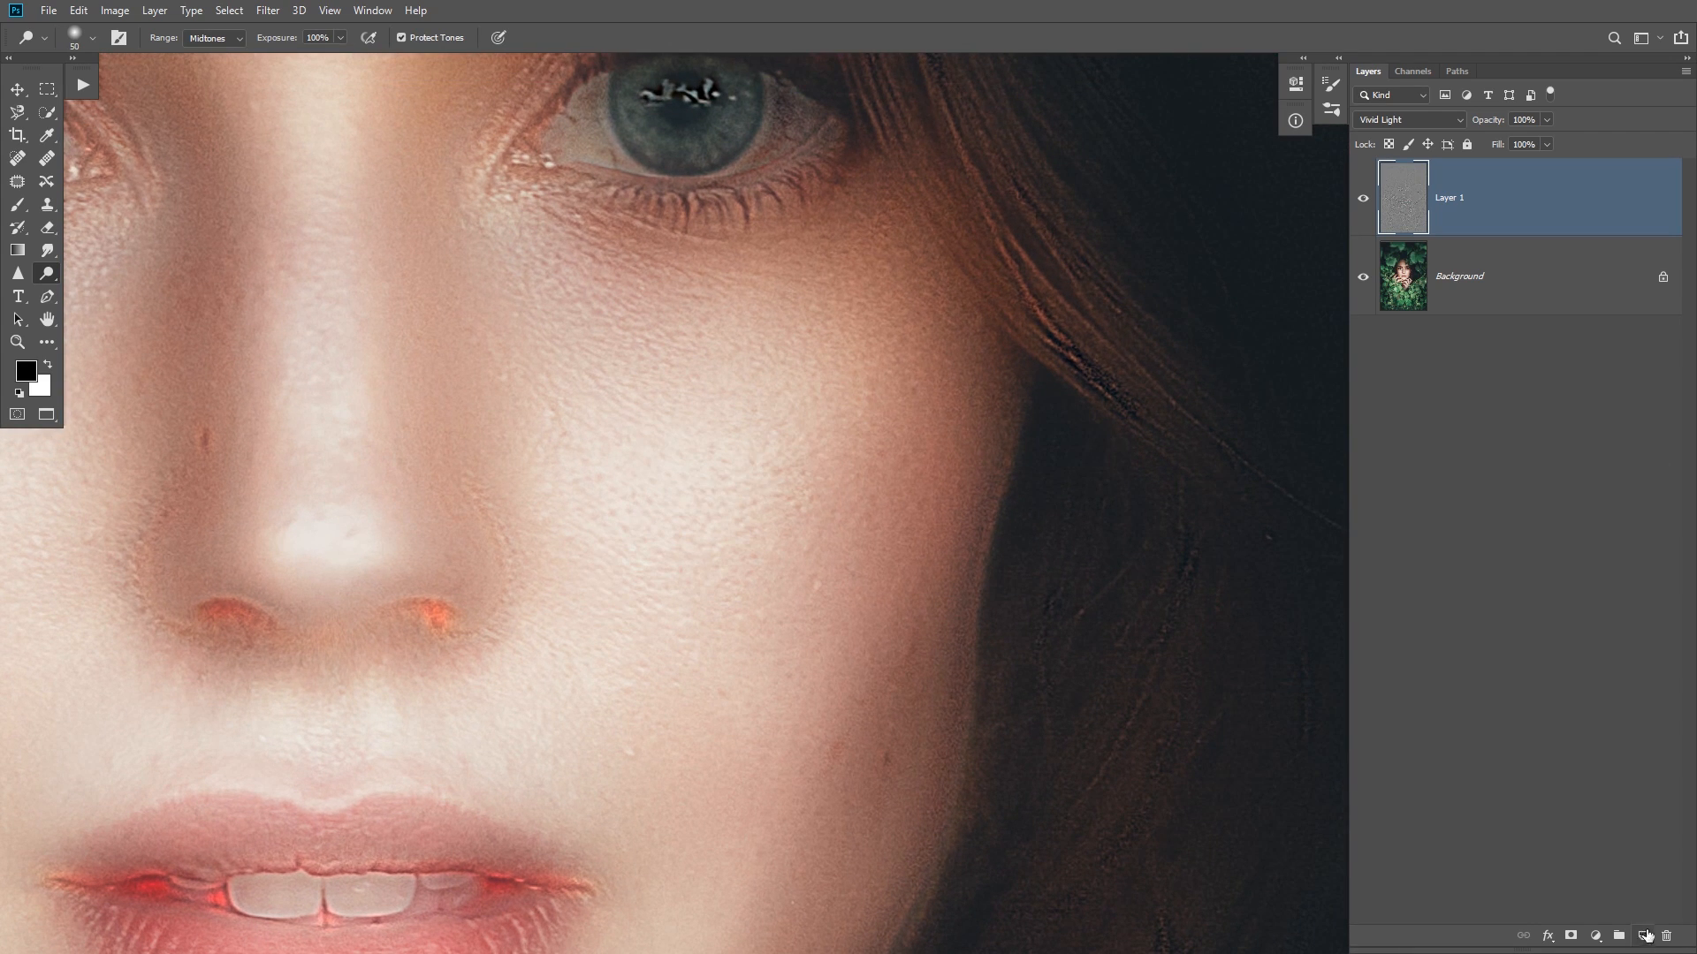
{"action": "left_click", "coordinate": [1642, 935]}
{"action": "key", "text": "b"}
{"action": "key", "text": "bracketleft"}
{"action": "key", "text": "bracketleft"}
{"action": "key", "text": "bracketleft"}
{"action": "key", "text": "bracketleft"}
{"action": "key", "text": "bracketleft"}
{"action": "key", "text": "bracketleft"}
{"action": "key", "text": "bracketleft"}
{"action": "key", "text": "bracketleft"}
{"action": "key", "text": "bracketleft"}
{"action": "key", "text": "bracketleft"}
{"action": "mouse_move", "coordinate": [483, 700]}
{"action": "left_mouse_down"}
{"action": "mouse_move", "coordinate": [522, 693]}
{"action": "mouse_move", "coordinate": [573, 562]}
{"action": "mouse_move", "coordinate": [506, 411]}
{"action": "mouse_move", "coordinate": [619, 274]}
{"action": "mouse_move", "coordinate": [818, 303]}
{"action": "mouse_move", "coordinate": [901, 381]}
{"action": "mouse_move", "coordinate": [897, 547]}
{"action": "mouse_move", "coordinate": [812, 870]}
{"action": "mouse_move", "coordinate": [661, 939]}
{"action": "mouse_move", "coordinate": [484, 715]}
{"action": "left_mouse_up"}
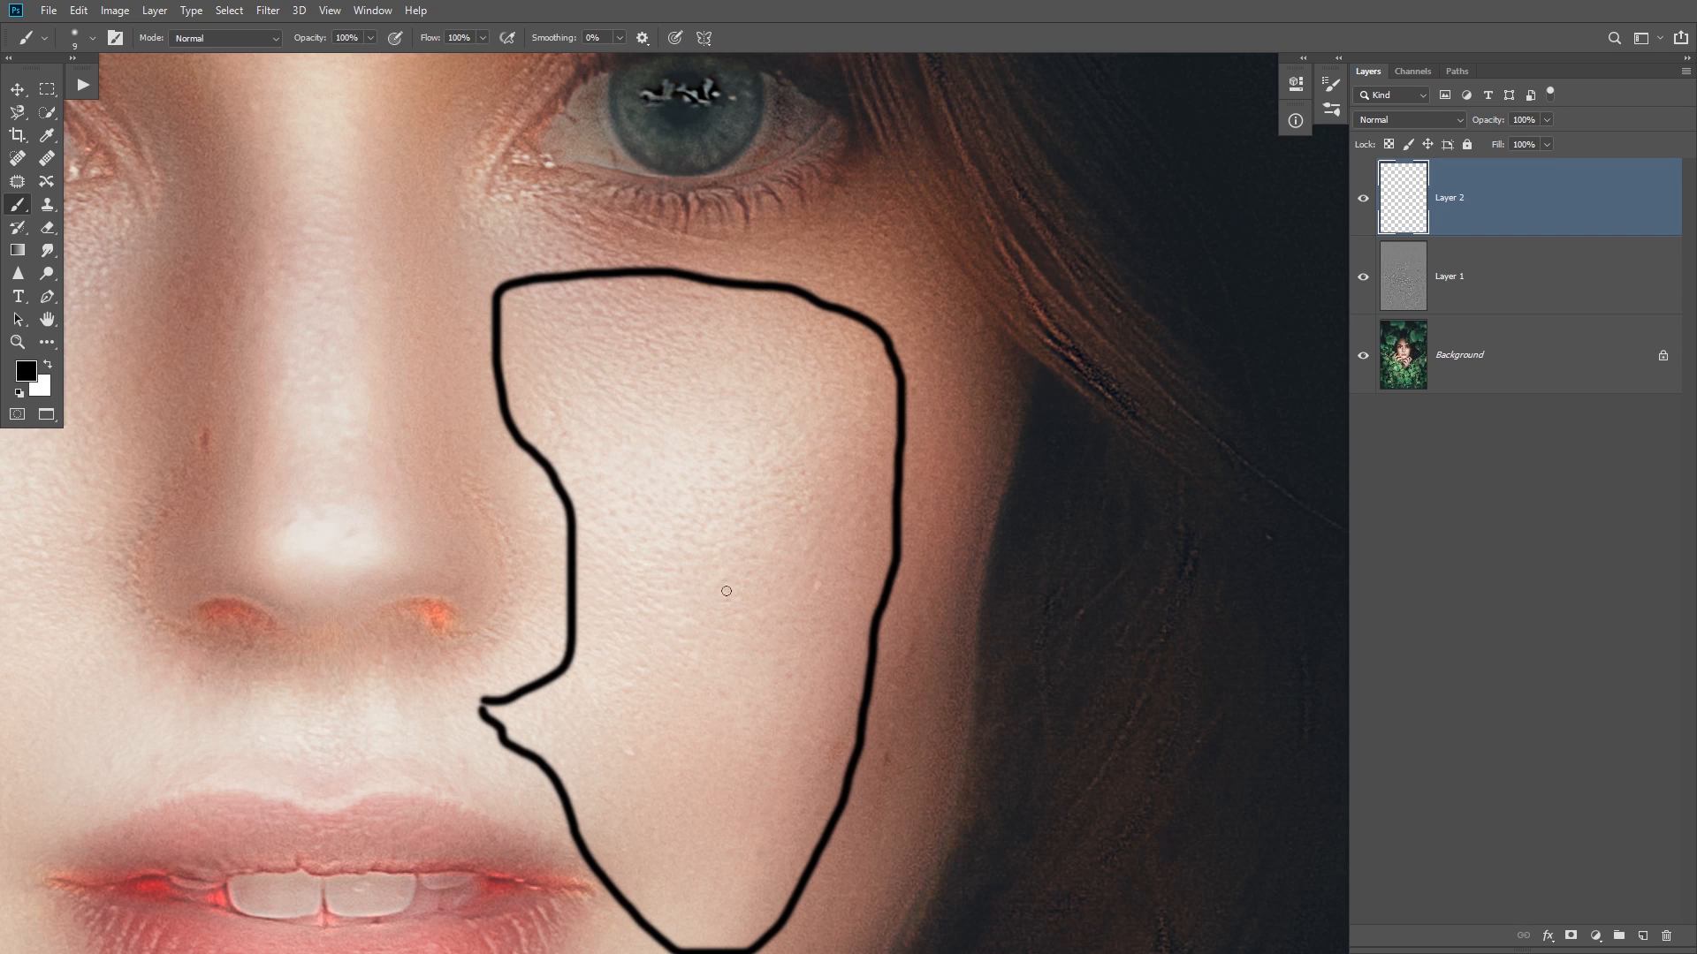
- Outline the jaw and hair edge, the nostril area and the mouth with thin black brush strokes
{"action": "left_click_drag", "start_coordinate": [702, 684], "coordinate": [761, 496]}
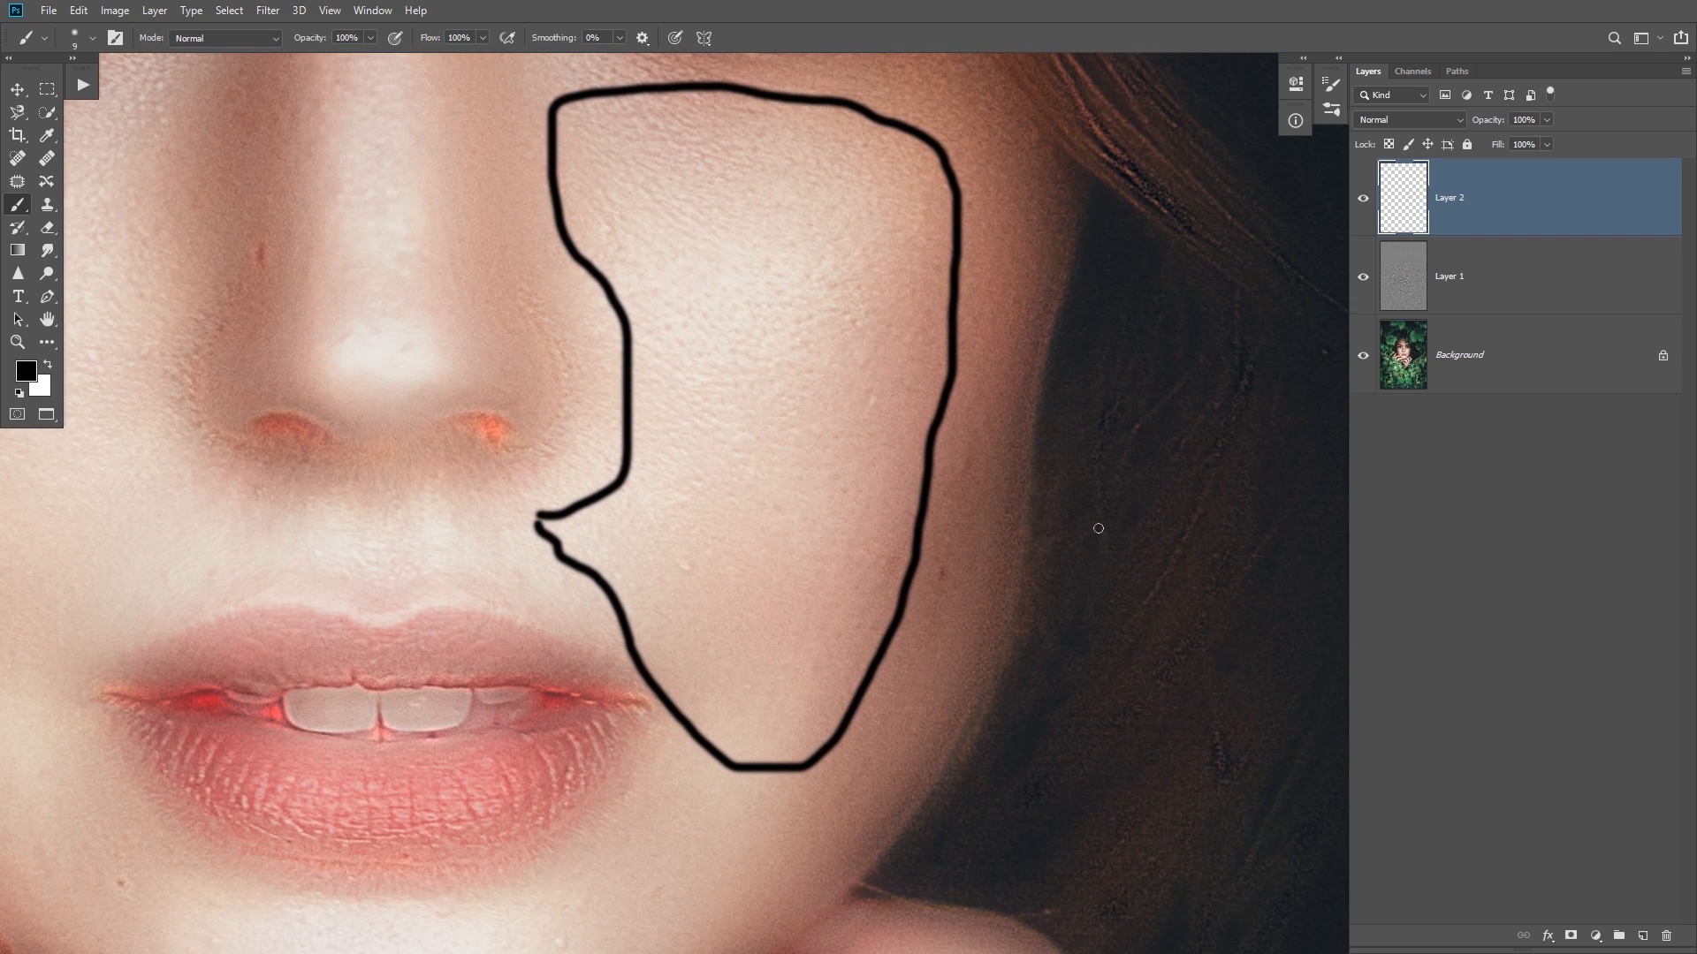
{"action": "mouse_move", "coordinate": [1122, 409]}
{"action": "left_mouse_down"}
{"action": "mouse_move", "coordinate": [998, 344]}
{"action": "mouse_move", "coordinate": [939, 641]}
{"action": "mouse_move", "coordinate": [835, 825]}
{"action": "mouse_move", "coordinate": [825, 926]}
{"action": "mouse_move", "coordinate": [1022, 924]}
{"action": "mouse_move", "coordinate": [1117, 564]}
{"action": "left_mouse_up"}
{"action": "mouse_move", "coordinate": [419, 512]}
{"action": "left_mouse_down"}
{"action": "mouse_move", "coordinate": [485, 512]}
{"action": "mouse_move", "coordinate": [589, 440]}
{"action": "mouse_move", "coordinate": [605, 378]}
{"action": "left_mouse_up"}
{"action": "mouse_move", "coordinate": [501, 289]}
{"action": "left_mouse_down"}
{"action": "mouse_move", "coordinate": [537, 350]}
{"action": "mouse_move", "coordinate": [378, 425]}
{"action": "mouse_move", "coordinate": [407, 513]}
{"action": "left_mouse_up"}
{"action": "mouse_move", "coordinate": [380, 661]}
{"action": "left_mouse_down"}
{"action": "mouse_move", "coordinate": [88, 667]}
{"action": "mouse_move", "coordinate": [48, 721]}
{"action": "mouse_move", "coordinate": [288, 770]}
{"action": "mouse_move", "coordinate": [535, 775]}
{"action": "mouse_move", "coordinate": [685, 739]}
{"action": "mouse_move", "coordinate": [433, 670]}
{"action": "left_mouse_up"}
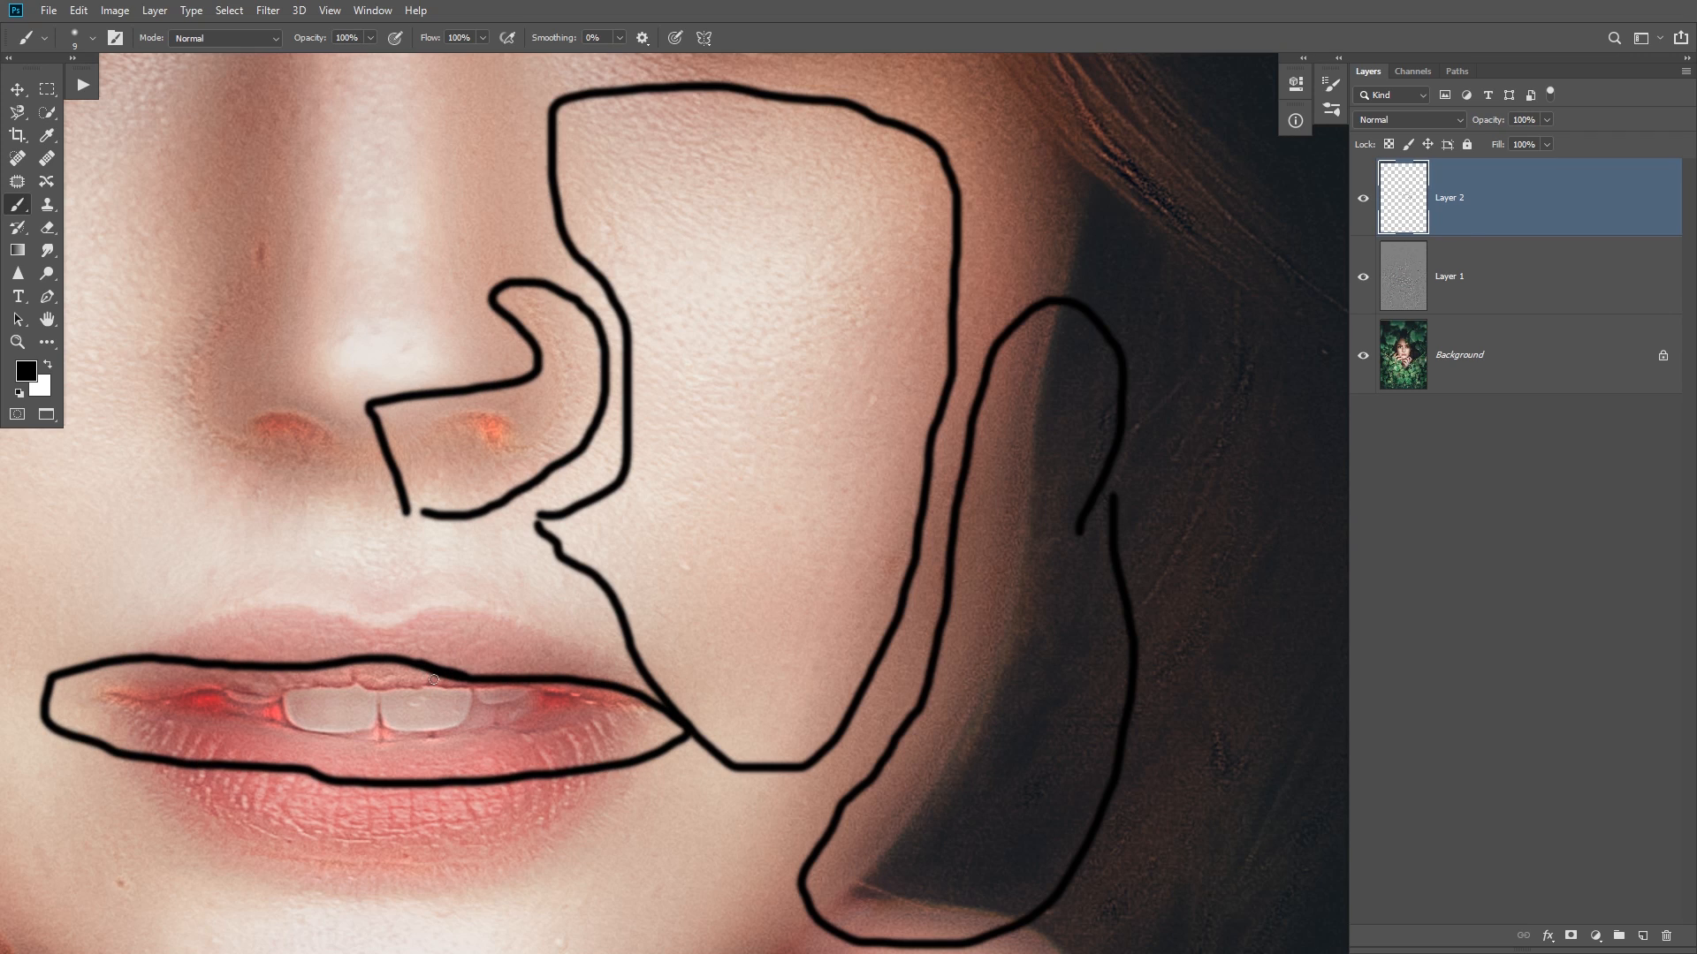
- Delete the outline layer and add a black layer mask to the Vivid Light layer
{"action": "mouse_move", "coordinate": [1565, 196]}
{"action": "left_mouse_down"}
{"action": "mouse_move", "coordinate": [1644, 935]}
{"action": "mouse_move", "coordinate": [1666, 936]}
{"action": "left_mouse_up"}
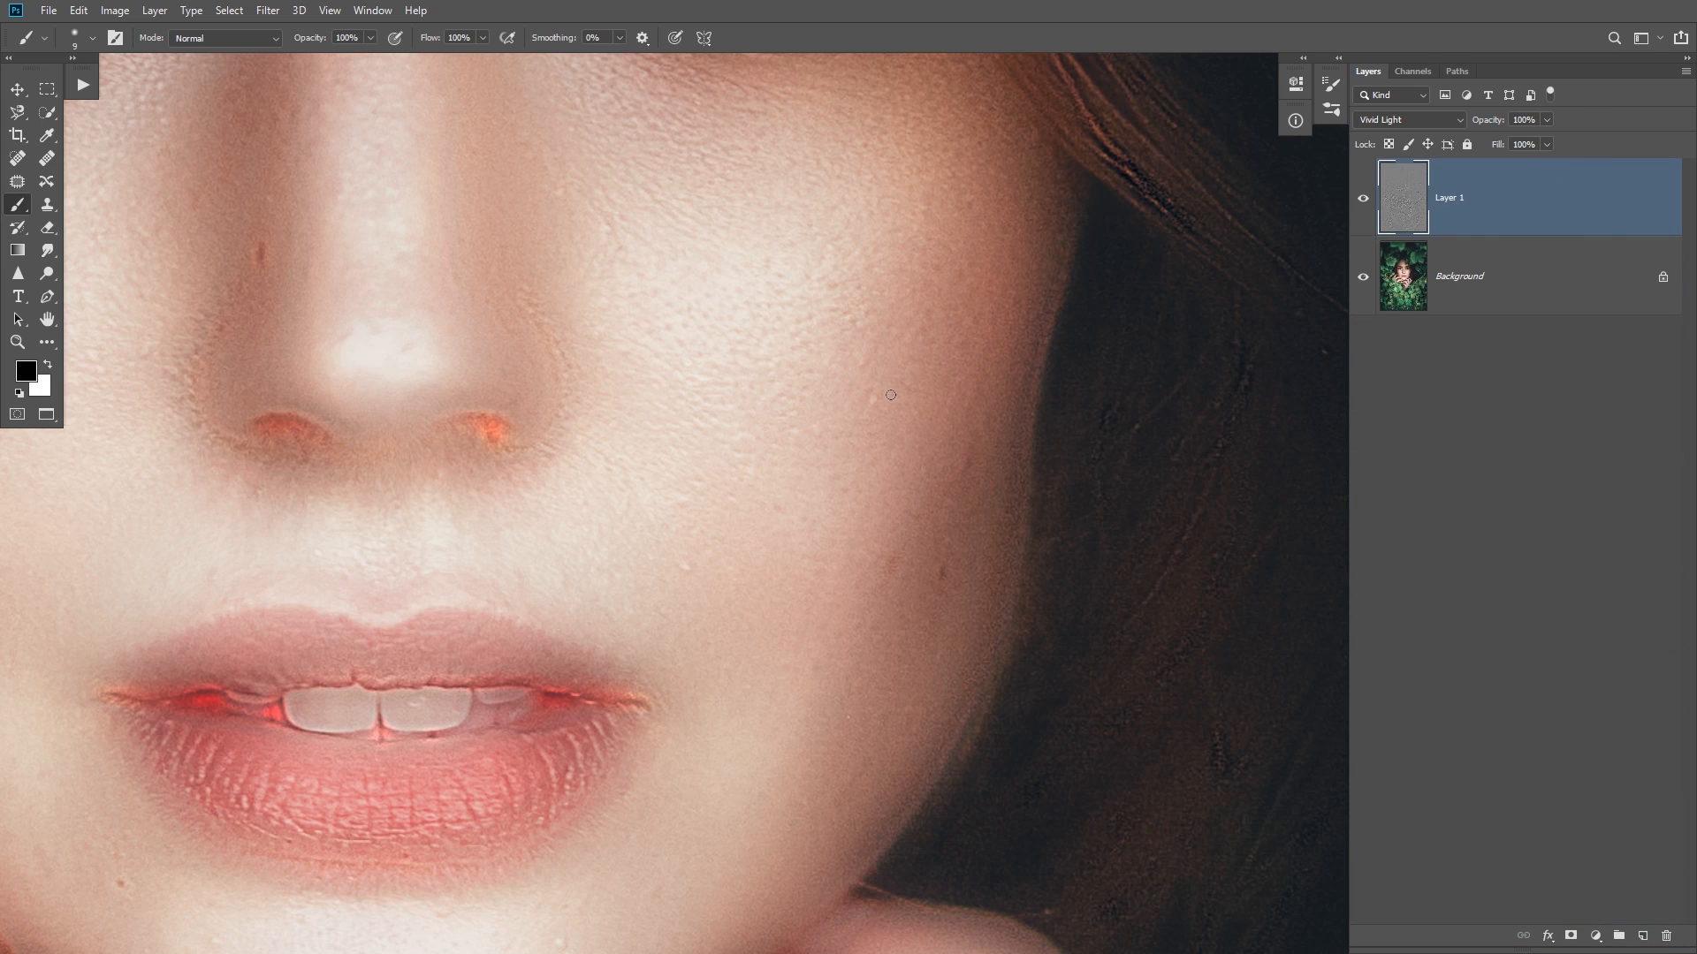
{"action": "scroll", "coordinate": [890, 395], "scroll_direction": "down", "scroll_amount": 1}
{"action": "scroll", "coordinate": [891, 395], "scroll_direction": "down", "scroll_amount": 5}
{"action": "scroll", "coordinate": [887, 410], "scroll_direction": "up", "scroll_amount": 4}
{"action": "left_click_drag", "start_coordinate": [950, 449], "coordinate": [729, 443]}
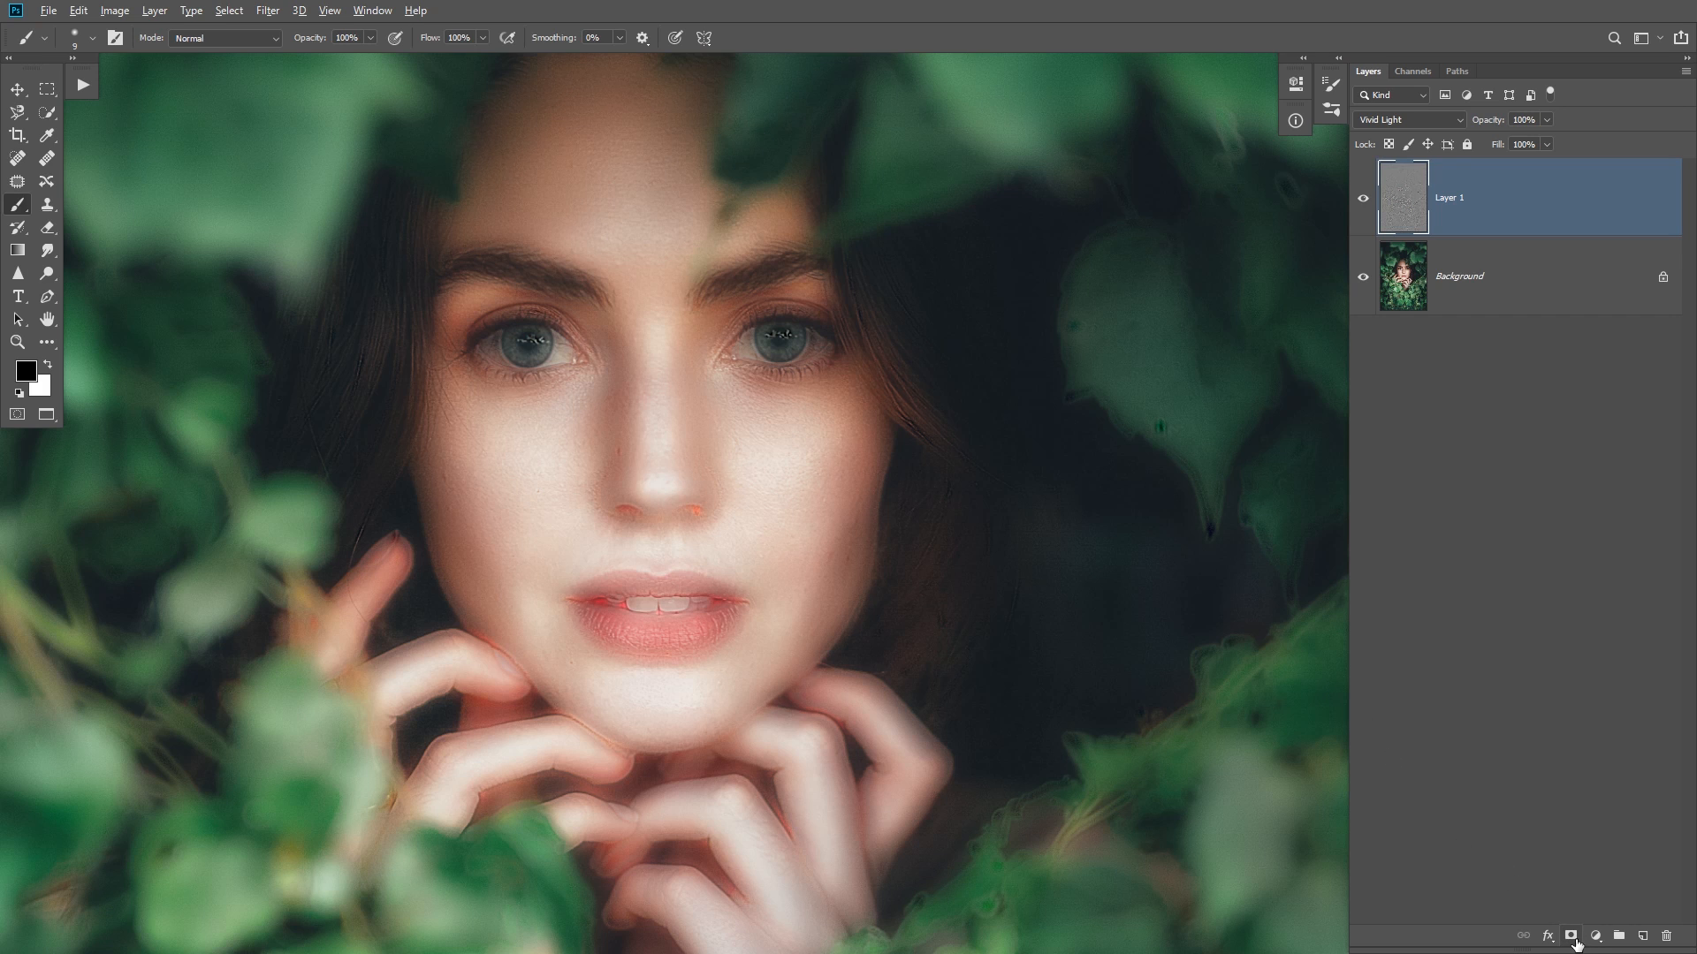
{"action": "left_click", "coordinate": [1572, 935], "text": "alt"}
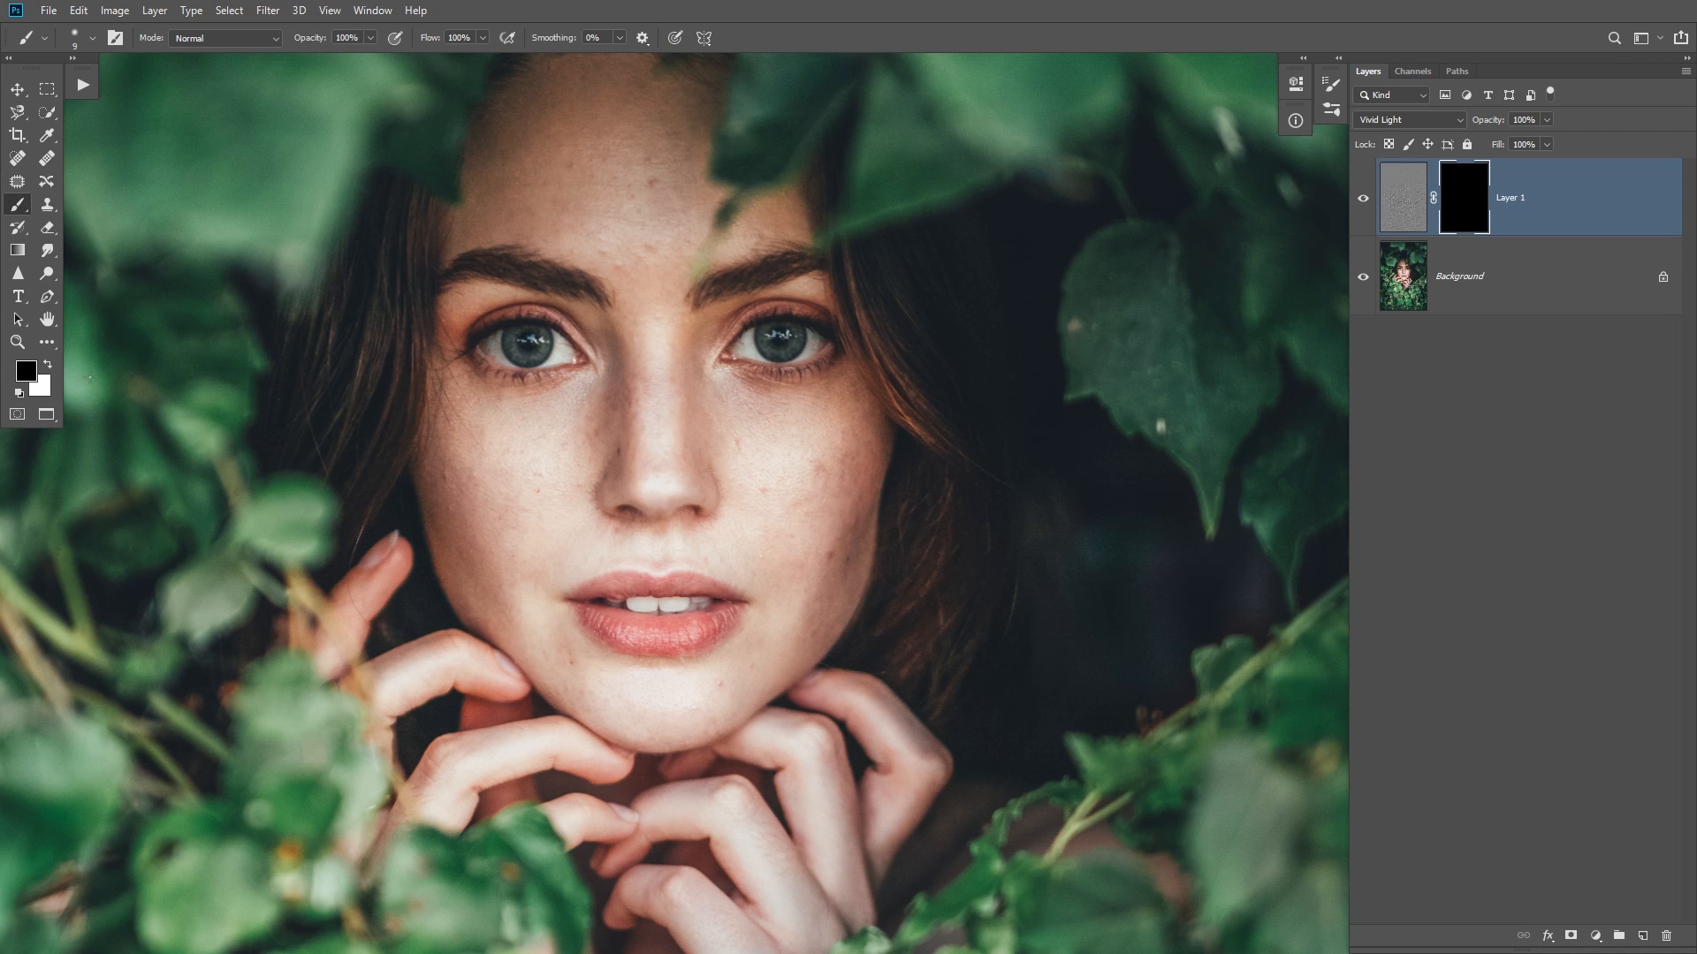
- Set up a white Soft Round brush with low hardness for painting on Layer 1's mask
{"action": "key", "text": "ctrl+plus"}
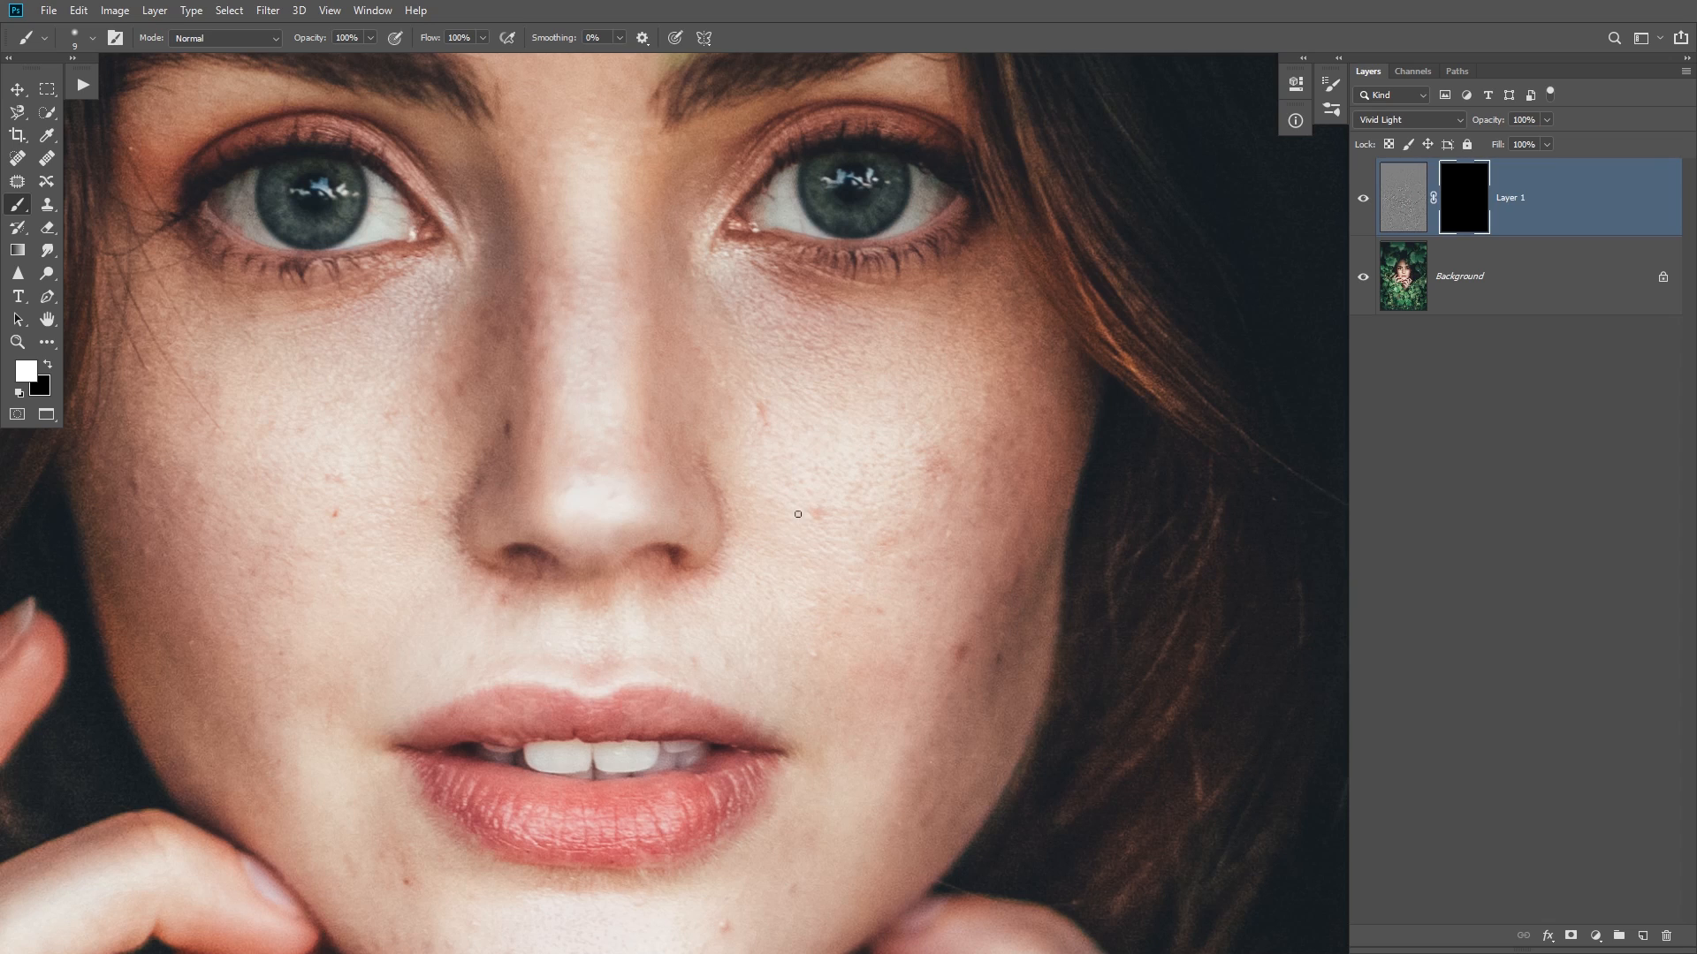
{"action": "key", "text": "bracketright"}
{"action": "key", "text": "bracketright"}
{"action": "key", "text": "bracketright"}
{"action": "right_click", "coordinate": [855, 429]}
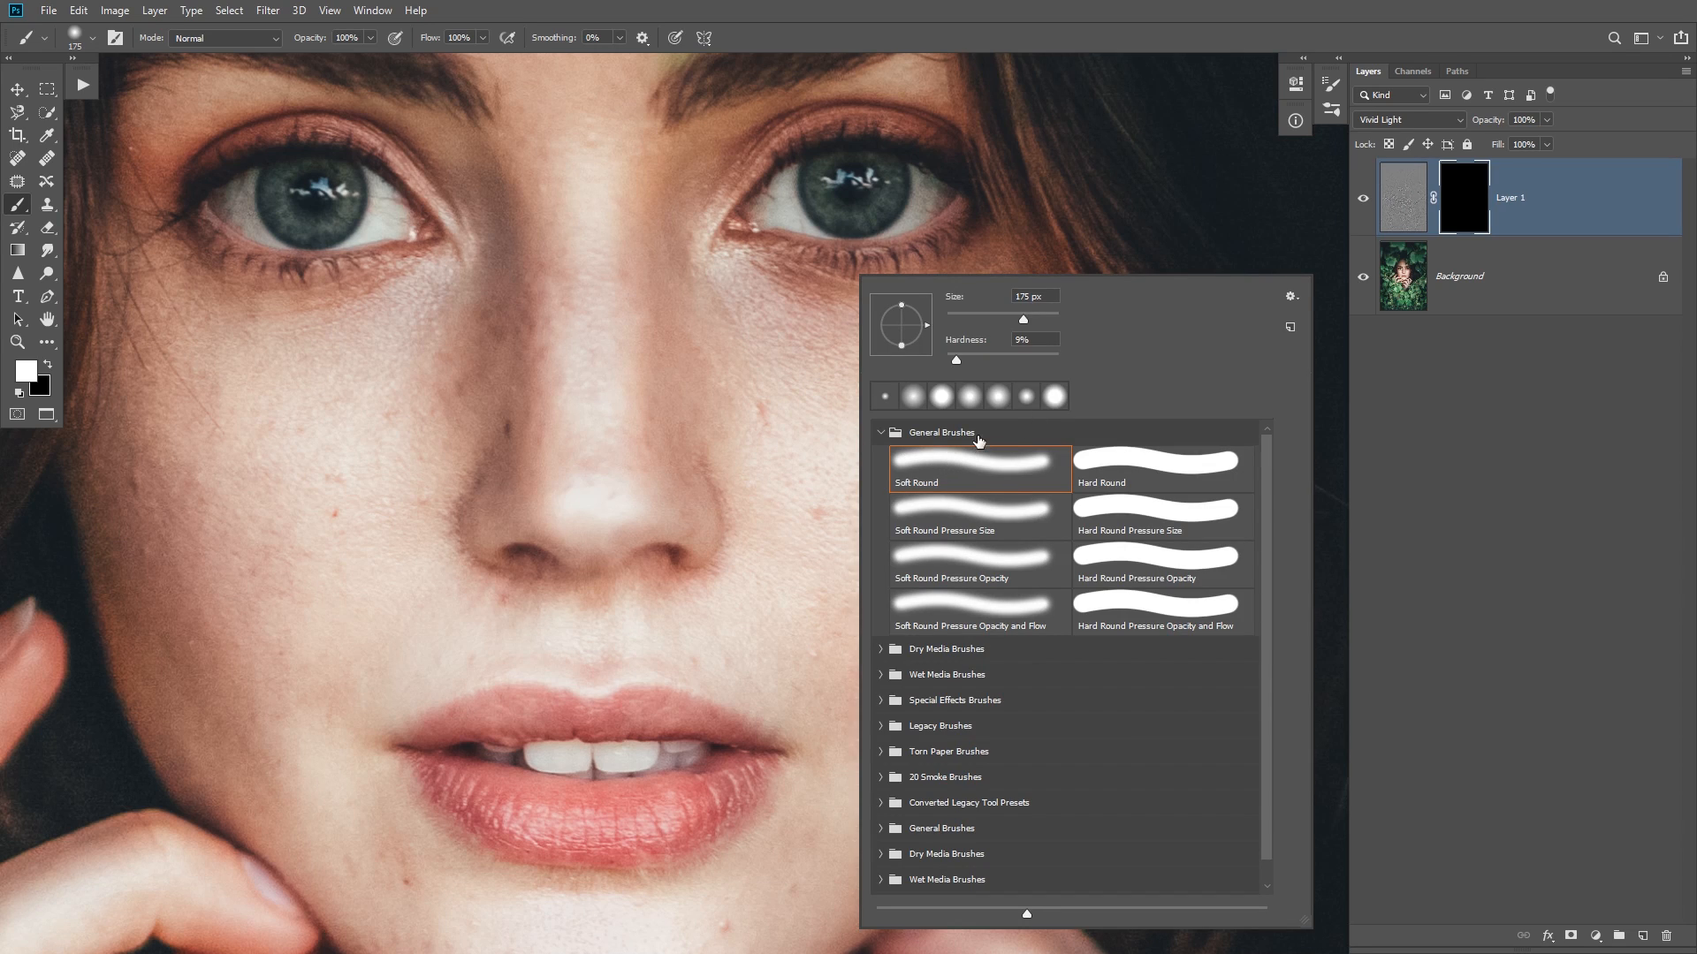
{"action": "left_click_drag", "start_coordinate": [947, 357], "coordinate": [963, 358]}
{"action": "left_click", "coordinate": [1058, 35]}
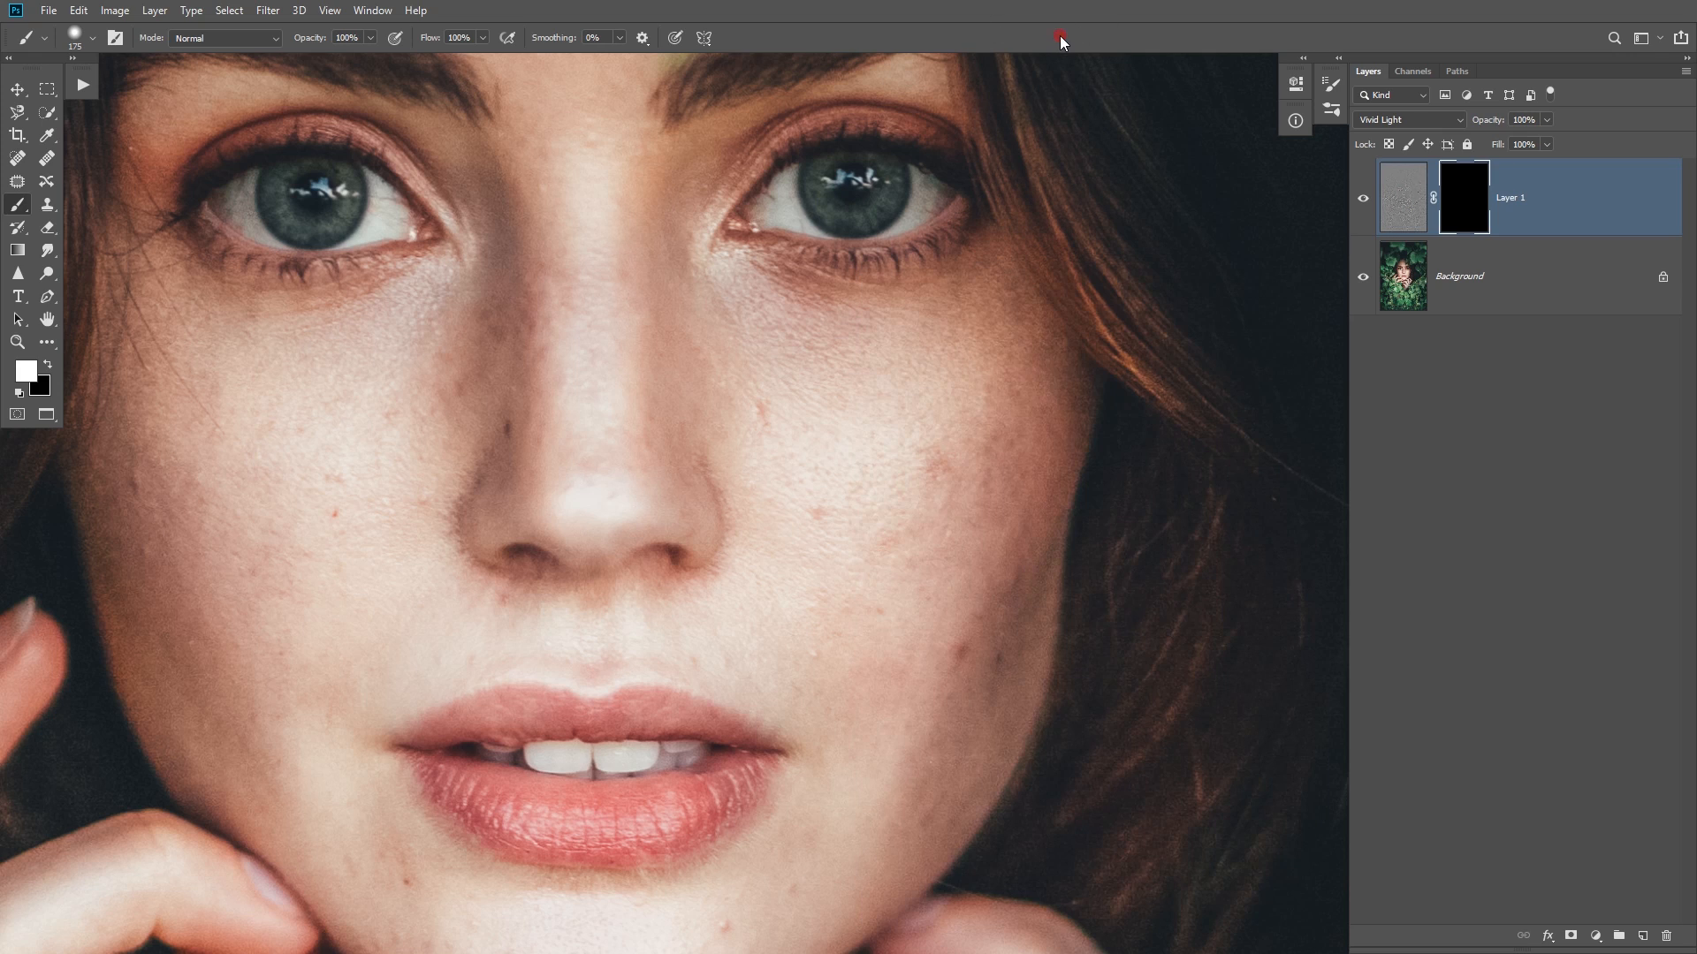
- Paint white on the mask with a 100 px brush along the woman's left side of the nose and inner cheek
{"action": "key", "text": "bracketleft"}
{"action": "key", "text": "bracketleft"}
{"action": "scroll", "coordinate": [681, 341], "scroll_direction": "up", "scroll_amount": 2}
{"action": "key", "text": "bracketleft"}
{"action": "key", "text": "bracketleft"}
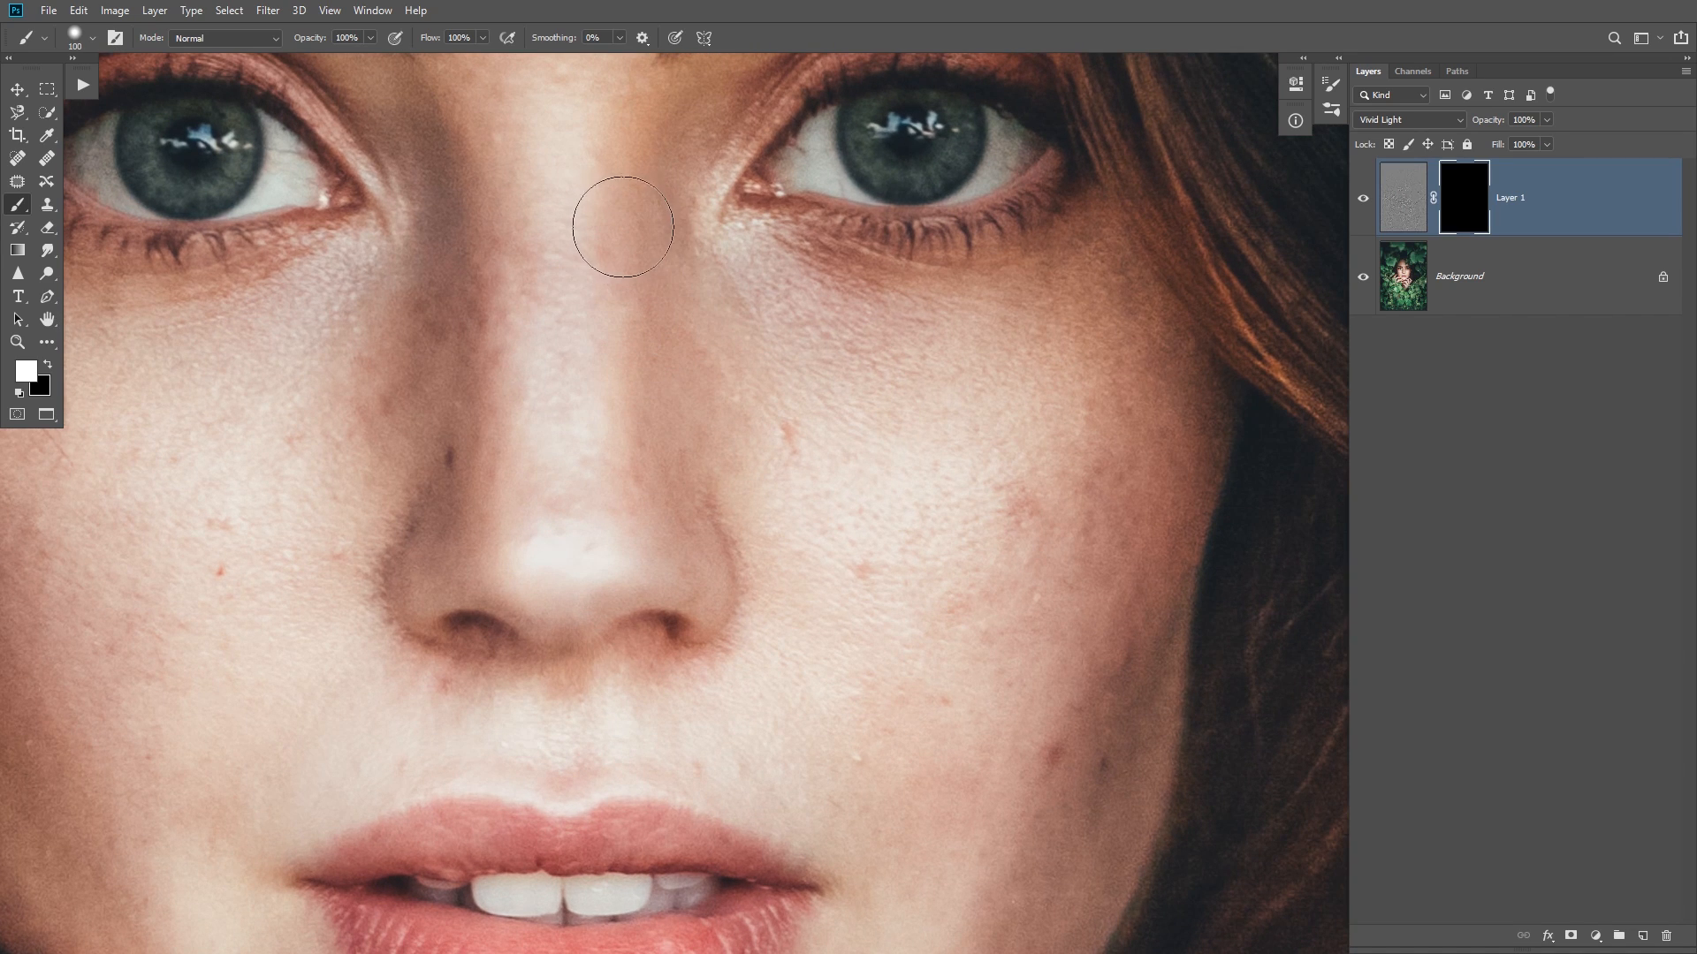
{"action": "left_click_drag", "start_coordinate": [617, 242], "coordinate": [617, 270]}
{"action": "left_click_drag", "start_coordinate": [617, 246], "coordinate": [642, 340]}
{"action": "mouse_move", "coordinate": [670, 288]}
{"action": "left_mouse_down"}
{"action": "mouse_move", "coordinate": [724, 337]}
{"action": "mouse_move", "coordinate": [698, 292]}
{"action": "mouse_move", "coordinate": [803, 333]}
{"action": "left_mouse_up"}
{"action": "mouse_move", "coordinate": [725, 279]}
{"action": "left_mouse_down"}
{"action": "mouse_move", "coordinate": [802, 311]}
{"action": "mouse_move", "coordinate": [795, 269]}
{"action": "mouse_move", "coordinate": [825, 290]}
{"action": "mouse_move", "coordinate": [675, 250]}
{"action": "left_mouse_up"}
{"action": "mouse_move", "coordinate": [711, 153]}
{"action": "left_mouse_down"}
{"action": "mouse_move", "coordinate": [669, 201]}
{"action": "mouse_move", "coordinate": [663, 349]}
{"action": "left_mouse_up"}
{"action": "left_click_drag", "start_coordinate": [674, 356], "coordinate": [689, 443]}
{"action": "mouse_move", "coordinate": [754, 397]}
{"action": "left_mouse_down"}
{"action": "mouse_move", "coordinate": [811, 489]}
{"action": "mouse_move", "coordinate": [811, 543]}
{"action": "left_mouse_up"}
{"action": "left_click_drag", "start_coordinate": [780, 474], "coordinate": [837, 546]}
- Enlarge the brush to 125 px and paint the mask over the woman's left cheek and across the skin above her lip
{"action": "key", "text": "bracketright"}
{"action": "key", "text": "bracketright"}
{"action": "left_click_drag", "start_coordinate": [893, 493], "coordinate": [917, 535]}
{"action": "left_click_drag", "start_coordinate": [980, 479], "coordinate": [1019, 485]}
{"action": "left_click_drag", "start_coordinate": [1030, 424], "coordinate": [1015, 444]}
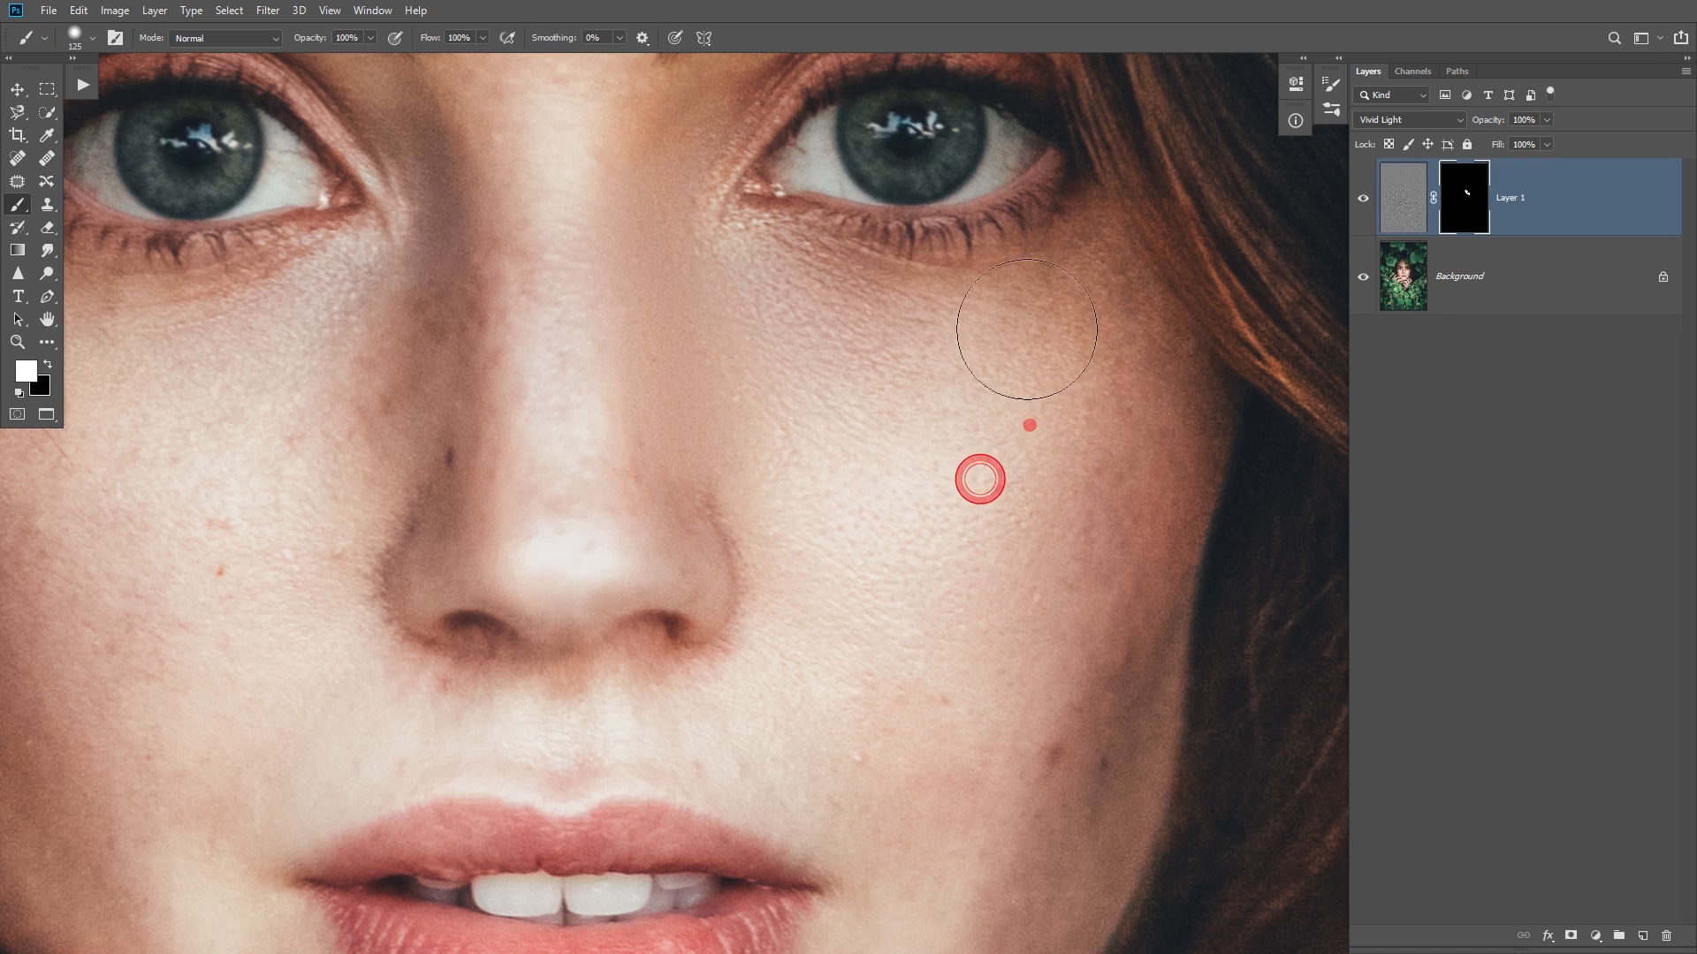
{"action": "mouse_move", "coordinate": [888, 314]}
{"action": "left_mouse_down"}
{"action": "mouse_move", "coordinate": [1045, 302]}
{"action": "mouse_move", "coordinate": [1067, 341]}
{"action": "left_mouse_up"}
{"action": "left_click_drag", "start_coordinate": [1079, 371], "coordinate": [1067, 702]}
{"action": "left_click_drag", "start_coordinate": [851, 692], "coordinate": [847, 305]}
{"action": "left_click_drag", "start_coordinate": [1043, 345], "coordinate": [1003, 579]}
{"action": "mouse_move", "coordinate": [974, 587]}
{"action": "left_mouse_down"}
{"action": "mouse_move", "coordinate": [894, 649]}
{"action": "mouse_move", "coordinate": [751, 724]}
{"action": "left_mouse_up"}
{"action": "mouse_move", "coordinate": [720, 732]}
{"action": "left_mouse_down"}
{"action": "mouse_move", "coordinate": [608, 820]}
{"action": "mouse_move", "coordinate": [432, 772]}
{"action": "mouse_move", "coordinate": [253, 648]}
{"action": "mouse_move", "coordinate": [304, 691]}
{"action": "left_mouse_up"}
{"action": "left_click_drag", "start_coordinate": [314, 700], "coordinate": [355, 744]}
{"action": "left_click", "coordinate": [371, 743]}
- Paint the mask white over the woman's right side of the nose, under-eye area and right cheek
{"action": "mouse_move", "coordinate": [333, 596]}
{"action": "left_mouse_down"}
{"action": "mouse_move", "coordinate": [950, 852]}
{"action": "mouse_move", "coordinate": [923, 914]}
{"action": "left_mouse_up"}
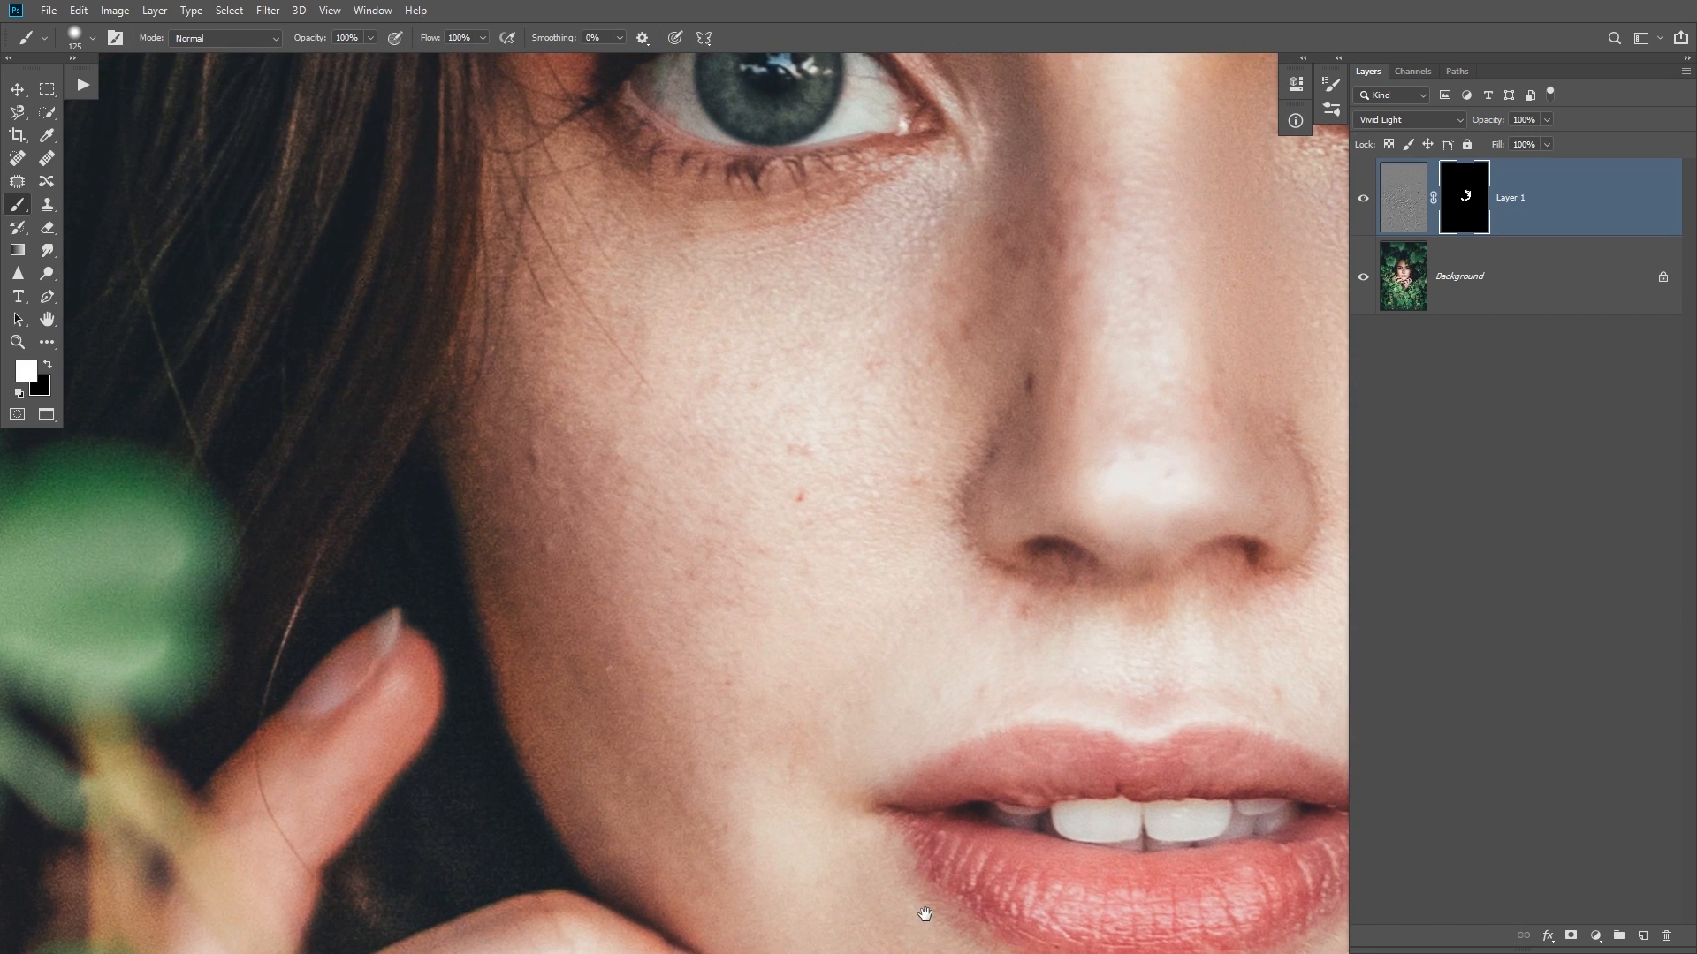
{"action": "left_click_drag", "start_coordinate": [1016, 363], "coordinate": [976, 392]}
{"action": "left_click", "coordinate": [1019, 251]}
{"action": "left_click", "coordinate": [1024, 190]}
{"action": "left_click_drag", "start_coordinate": [965, 269], "coordinate": [792, 353]}
{"action": "mouse_move", "coordinate": [910, 264]}
{"action": "left_mouse_down"}
{"action": "mouse_move", "coordinate": [682, 315]}
{"action": "mouse_move", "coordinate": [572, 243]}
{"action": "mouse_move", "coordinate": [576, 320]}
{"action": "left_mouse_up"}
{"action": "mouse_move", "coordinate": [579, 397]}
{"action": "left_mouse_down"}
{"action": "mouse_move", "coordinate": [629, 636]}
{"action": "mouse_move", "coordinate": [602, 579]}
{"action": "mouse_move", "coordinate": [686, 818]}
{"action": "mouse_move", "coordinate": [695, 489]}
{"action": "mouse_move", "coordinate": [704, 585]}
{"action": "left_mouse_up"}
{"action": "mouse_move", "coordinate": [773, 511]}
{"action": "left_mouse_down"}
{"action": "mouse_move", "coordinate": [772, 554]}
{"action": "mouse_move", "coordinate": [802, 580]}
{"action": "left_mouse_up"}
{"action": "left_click", "coordinate": [829, 531]}
{"action": "left_click_drag", "start_coordinate": [845, 511], "coordinate": [822, 571]}
{"action": "left_click", "coordinate": [845, 587]}
{"action": "mouse_move", "coordinate": [840, 641]}
{"action": "left_mouse_down"}
{"action": "mouse_move", "coordinate": [945, 670]}
{"action": "mouse_move", "coordinate": [772, 681]}
{"action": "left_mouse_up"}
{"action": "left_click", "coordinate": [947, 667]}
{"action": "mouse_move", "coordinate": [571, 447]}
{"action": "left_mouse_down"}
{"action": "mouse_move", "coordinate": [752, 520]}
{"action": "mouse_move", "coordinate": [792, 580]}
{"action": "left_mouse_up"}
- Reduce the brush to 60 px and paint the mask over the skin between the nose and upper lip and beside the mouth
{"action": "key", "text": "bracketleft"}
{"action": "key", "text": "bracketleft"}
{"action": "key", "text": "bracketleft"}
{"action": "left_click", "coordinate": [1045, 629]}
{"action": "mouse_move", "coordinate": [1016, 625]}
{"action": "left_mouse_down"}
{"action": "mouse_move", "coordinate": [963, 658]}
{"action": "mouse_move", "coordinate": [975, 620]}
{"action": "left_mouse_up"}
{"action": "left_click", "coordinate": [957, 616]}
{"action": "left_click_drag", "start_coordinate": [1046, 691], "coordinate": [934, 710]}
{"action": "left_click_drag", "start_coordinate": [920, 713], "coordinate": [947, 720]}
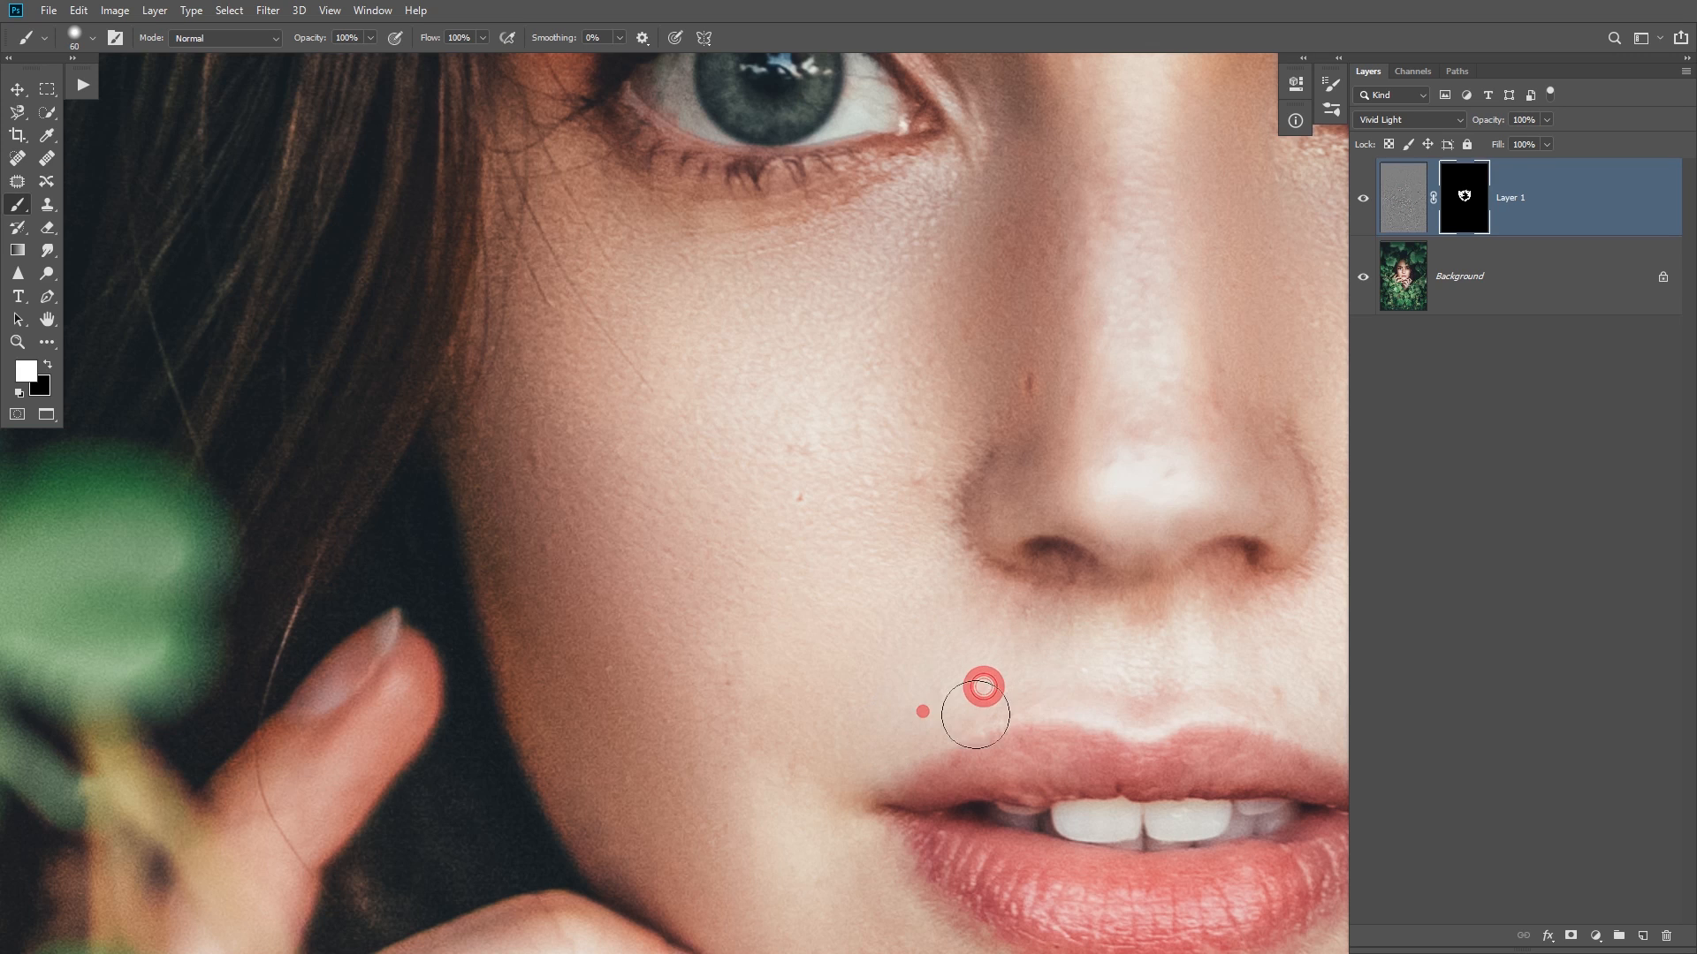
{"action": "mouse_move", "coordinate": [1098, 693]}
{"action": "left_mouse_down"}
{"action": "mouse_move", "coordinate": [799, 640]}
{"action": "mouse_move", "coordinate": [850, 633]}
{"action": "left_mouse_up"}
{"action": "left_click", "coordinate": [813, 587]}
{"action": "mouse_move", "coordinate": [852, 575]}
{"action": "left_mouse_down"}
{"action": "mouse_move", "coordinate": [997, 587]}
{"action": "mouse_move", "coordinate": [940, 627]}
{"action": "mouse_move", "coordinate": [1073, 654]}
{"action": "left_mouse_up"}
{"action": "left_click", "coordinate": [941, 628]}
{"action": "left_click", "coordinate": [1105, 629]}
{"action": "left_click", "coordinate": [1166, 628]}
{"action": "left_click", "coordinate": [1234, 643]}
{"action": "left_click_drag", "start_coordinate": [1327, 612], "coordinate": [1309, 657]}
{"action": "left_click", "coordinate": [1145, 645]}
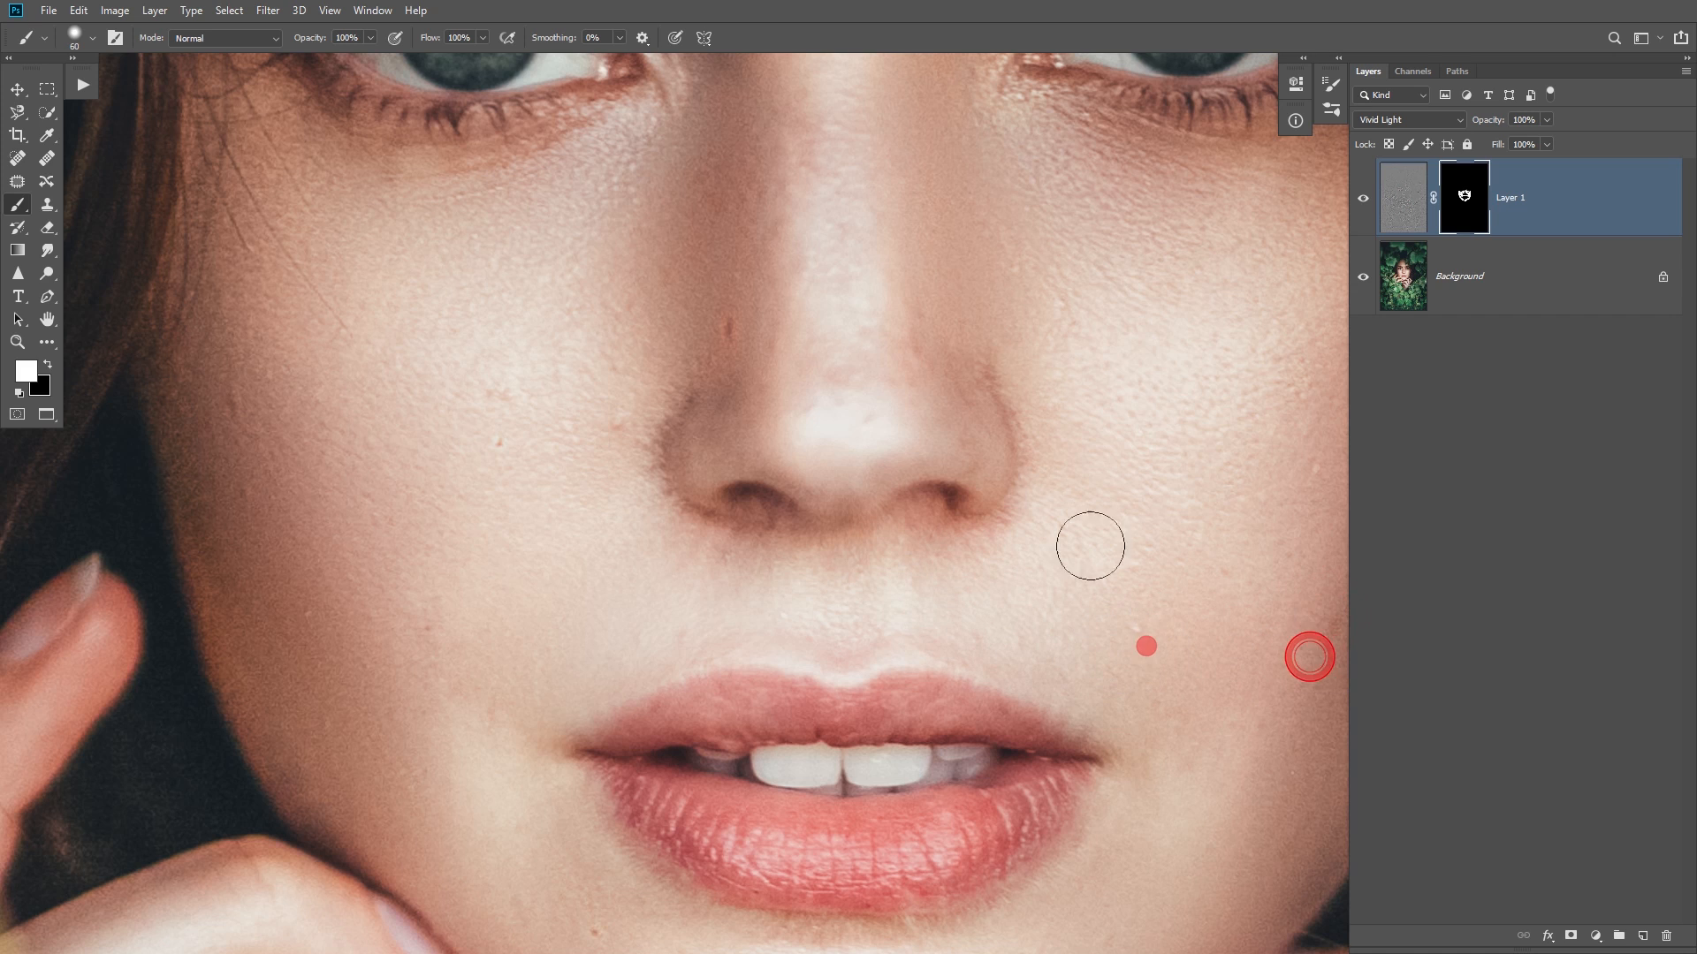
- Paint white on the mask around the nose bridge and the inner corner of the woman's right eye
{"action": "mouse_move", "coordinate": [829, 288]}
{"action": "left_mouse_down"}
{"action": "mouse_move", "coordinate": [836, 511]}
{"action": "mouse_move", "coordinate": [815, 649]}
{"action": "left_mouse_up"}
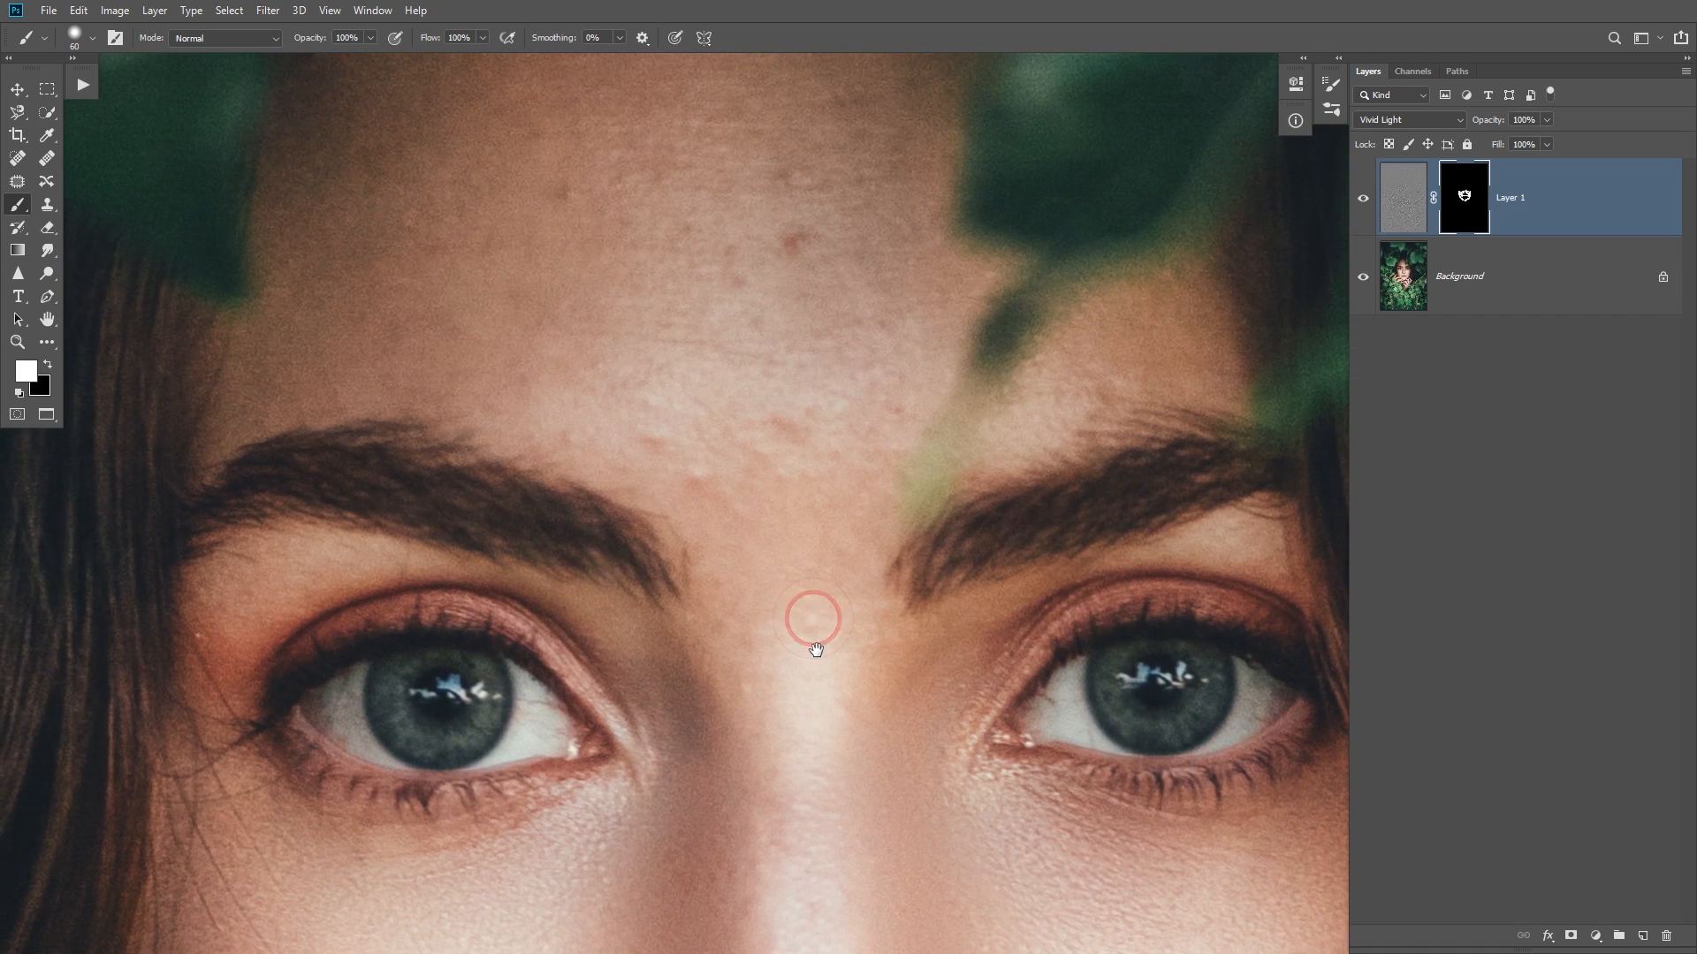
{"action": "left_click_drag", "start_coordinate": [694, 658], "coordinate": [650, 687]}
{"action": "scroll", "coordinate": [765, 754], "scroll_direction": "up", "scroll_amount": 1}
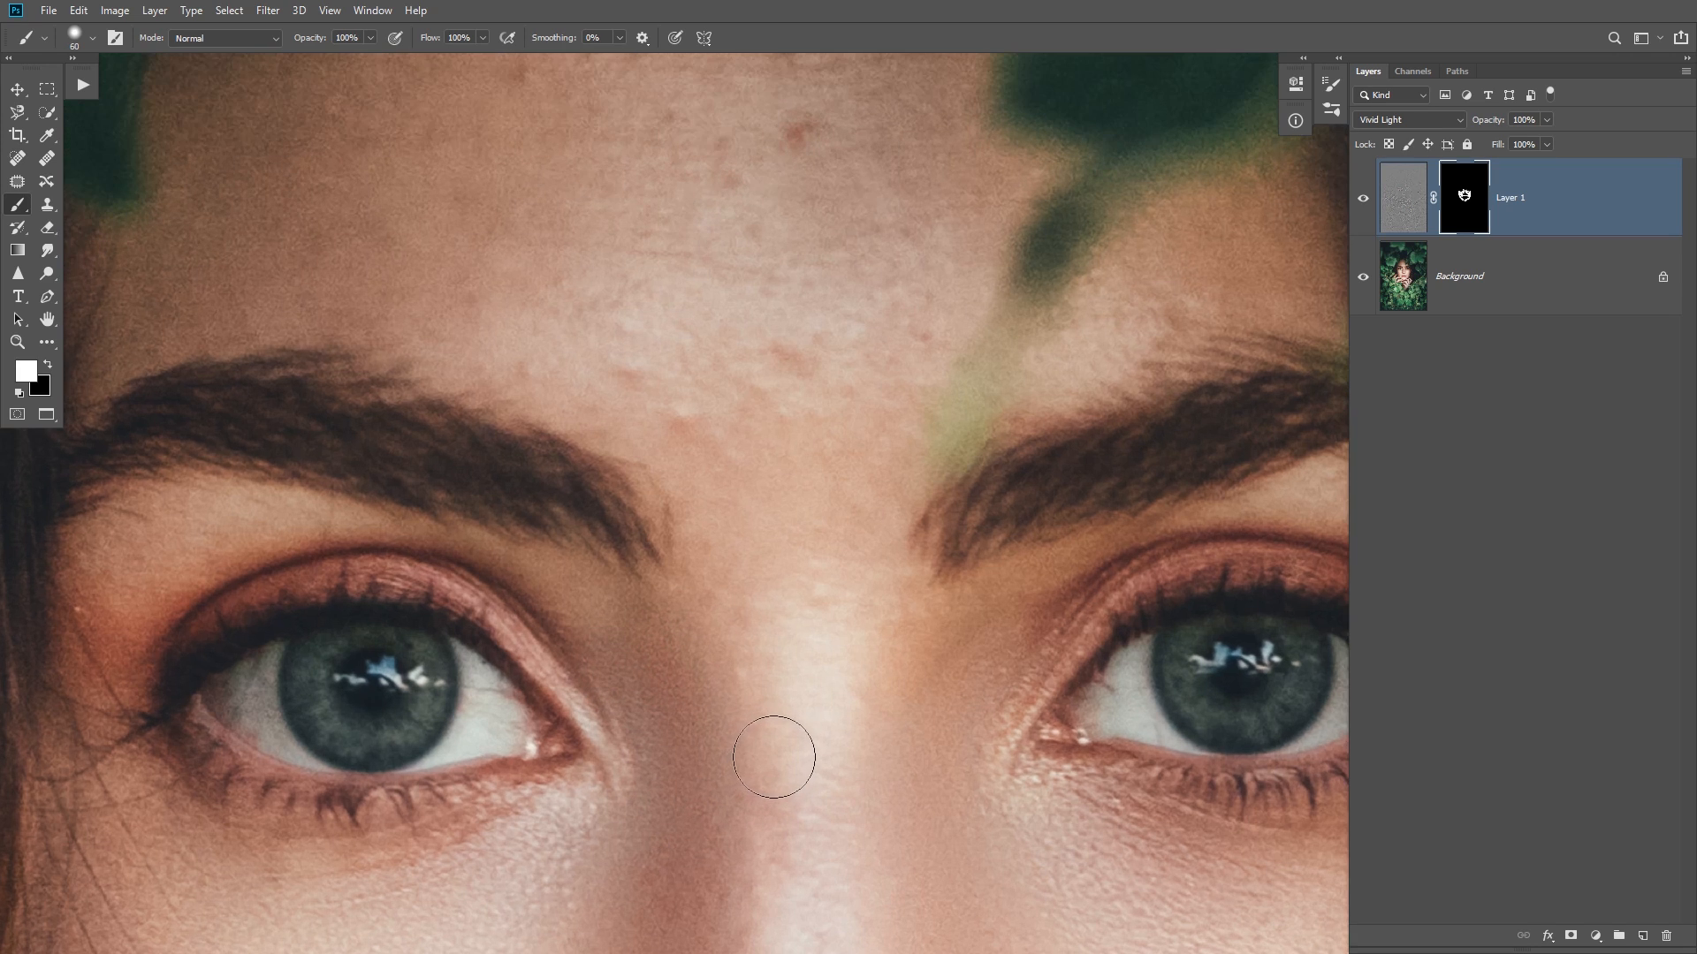
{"action": "left_click", "coordinate": [571, 598]}
{"action": "left_click", "coordinate": [540, 592]}
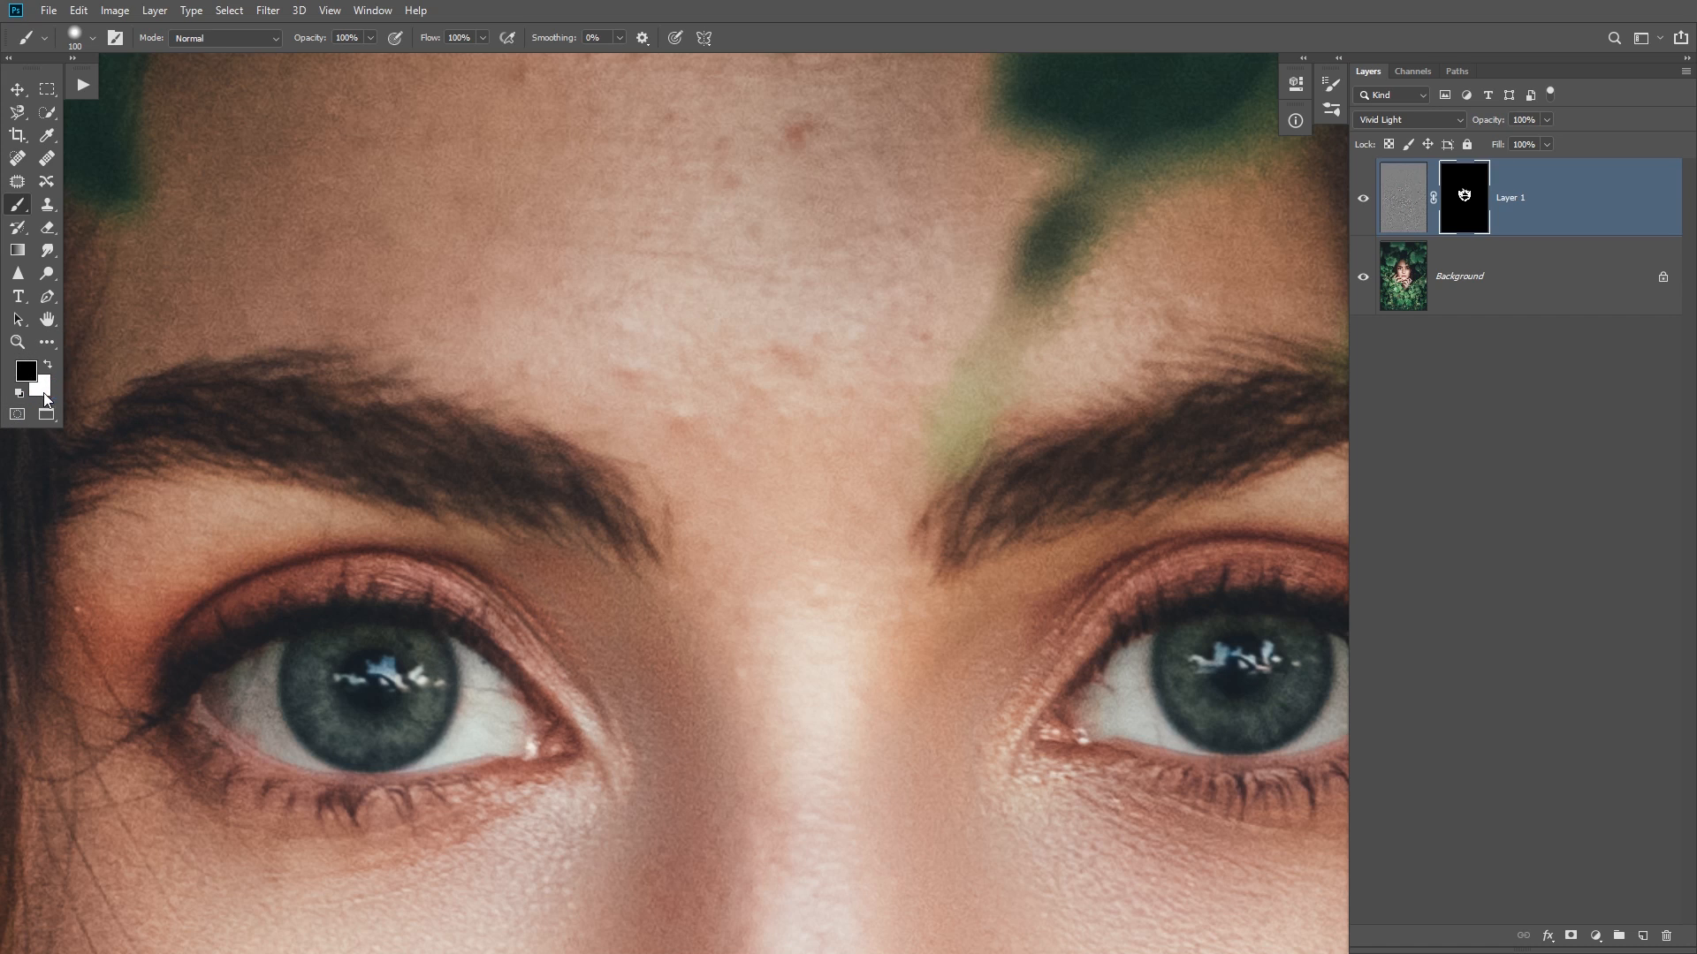
- Paint the mask around both eyes with a 100 px brush, alternating black and white to restore detail and smooth skin
{"action": "mouse_move", "coordinate": [436, 625]}
{"action": "left_mouse_down"}
{"action": "mouse_move", "coordinate": [481, 666]}
{"action": "mouse_move", "coordinate": [464, 626]}
{"action": "mouse_move", "coordinate": [522, 685]}
{"action": "mouse_move", "coordinate": [473, 629]}
{"action": "mouse_move", "coordinate": [517, 692]}
{"action": "left_mouse_up"}
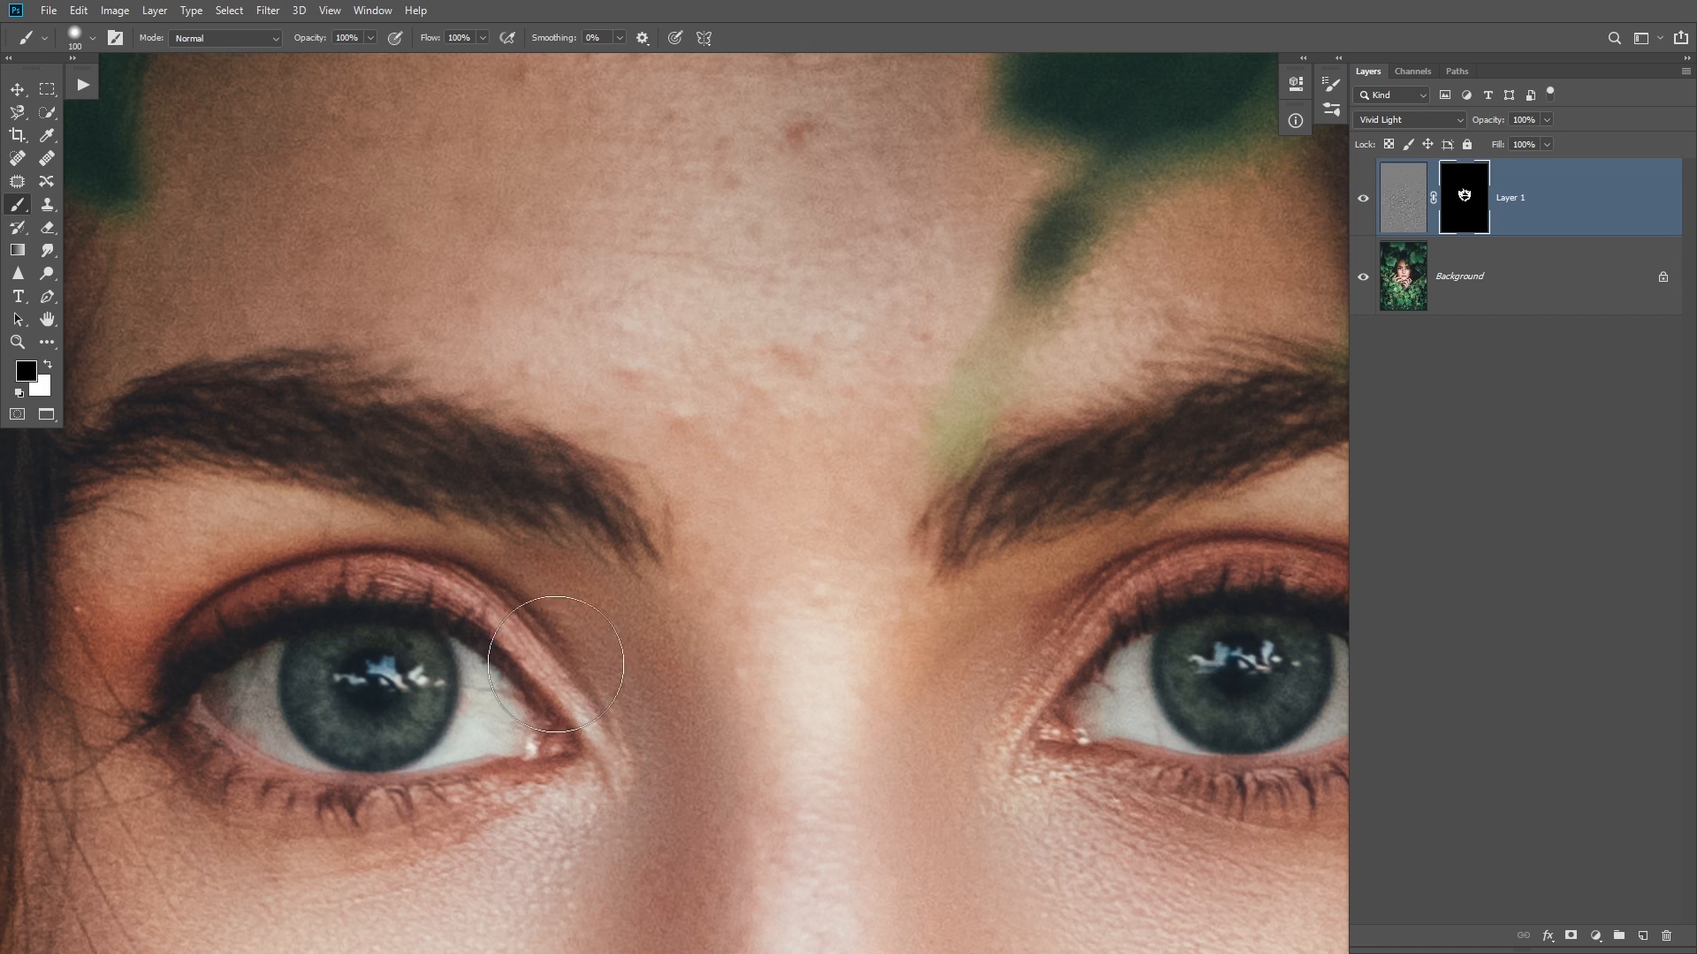
{"action": "key", "text": "x"}
{"action": "mouse_move", "coordinate": [936, 647]}
{"action": "left_mouse_down"}
{"action": "mouse_move", "coordinate": [1073, 534]}
{"action": "mouse_move", "coordinate": [1207, 483]}
{"action": "mouse_move", "coordinate": [969, 492]}
{"action": "mouse_move", "coordinate": [1125, 519]}
{"action": "mouse_move", "coordinate": [1075, 548]}
{"action": "left_mouse_up"}
{"action": "key", "text": "x"}
{"action": "mouse_move", "coordinate": [1179, 585]}
{"action": "left_mouse_down"}
{"action": "mouse_move", "coordinate": [1030, 592]}
{"action": "mouse_move", "coordinate": [1043, 530]}
{"action": "mouse_move", "coordinate": [927, 606]}
{"action": "mouse_move", "coordinate": [895, 579]}
{"action": "mouse_move", "coordinate": [868, 610]}
{"action": "mouse_move", "coordinate": [854, 571]}
{"action": "mouse_move", "coordinate": [1066, 486]}
{"action": "mouse_move", "coordinate": [1039, 473]}
{"action": "left_mouse_up"}
- Paint white on the mask over the forehead, from above the eyebrows up toward the hairline
{"action": "left_click_drag", "start_coordinate": [522, 383], "coordinate": [745, 661]}
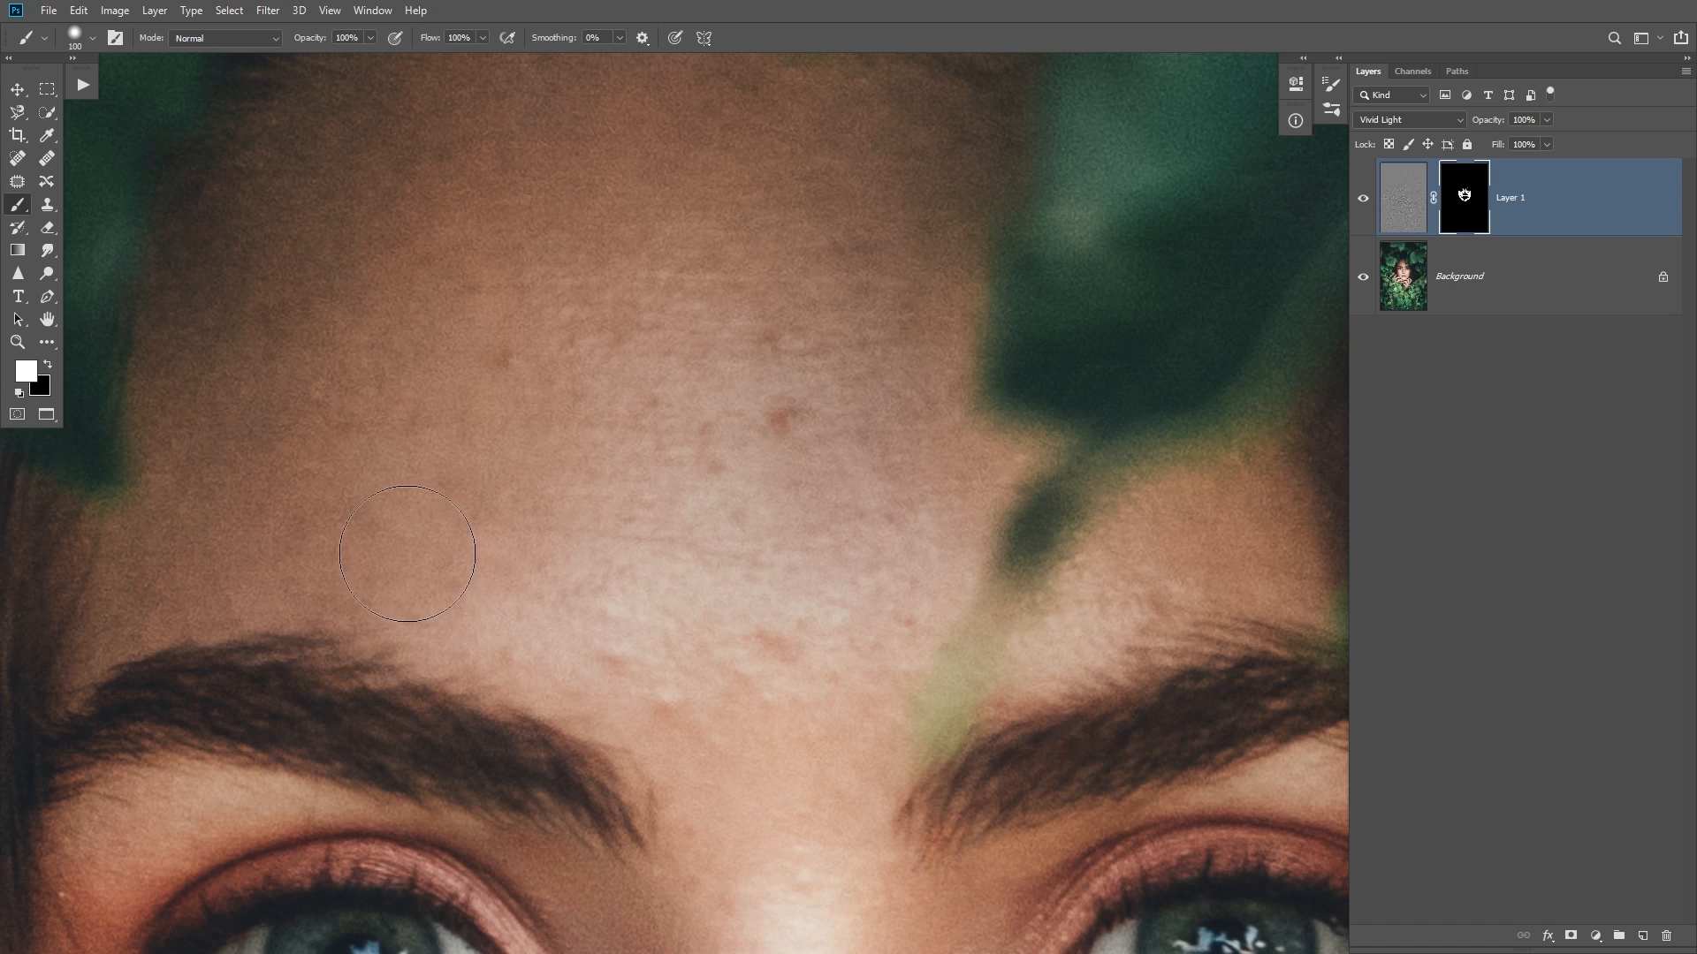
{"action": "mouse_move", "coordinate": [209, 549]}
{"action": "left_mouse_down"}
{"action": "mouse_move", "coordinate": [434, 587]}
{"action": "mouse_move", "coordinate": [707, 709]}
{"action": "mouse_move", "coordinate": [780, 613]}
{"action": "mouse_move", "coordinate": [852, 580]}
{"action": "mouse_move", "coordinate": [859, 628]}
{"action": "mouse_move", "coordinate": [803, 379]}
{"action": "left_mouse_up"}
{"action": "mouse_move", "coordinate": [462, 315]}
{"action": "left_mouse_down"}
{"action": "mouse_move", "coordinate": [336, 299]}
{"action": "mouse_move", "coordinate": [426, 431]}
{"action": "left_mouse_up"}
{"action": "scroll", "coordinate": [677, 399], "scroll_direction": "up", "scroll_amount": 5}
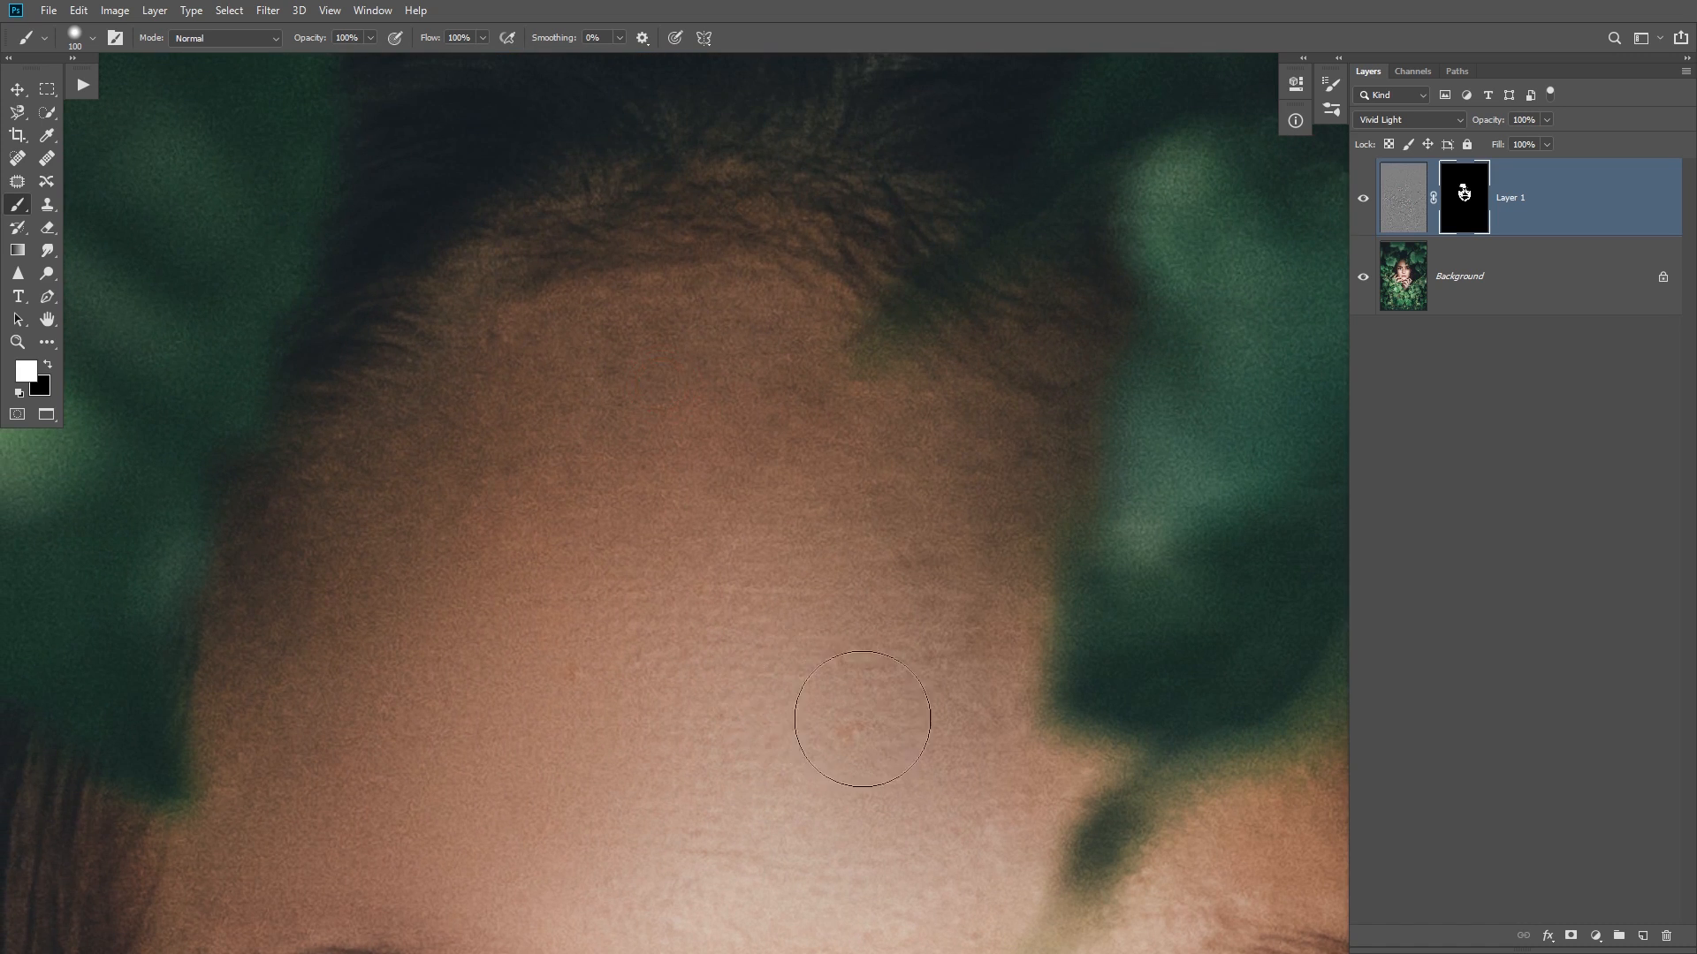
{"action": "mouse_move", "coordinate": [681, 402]}
{"action": "left_mouse_down"}
{"action": "mouse_move", "coordinate": [454, 474]}
{"action": "mouse_move", "coordinate": [359, 530]}
{"action": "mouse_move", "coordinate": [291, 753]}
{"action": "left_mouse_up"}
- Reduce the brush to 40 px and paint the mask over the skin between the leaf and the woman's left eyebrow
{"action": "left_click_drag", "start_coordinate": [623, 706], "coordinate": [491, 372]}
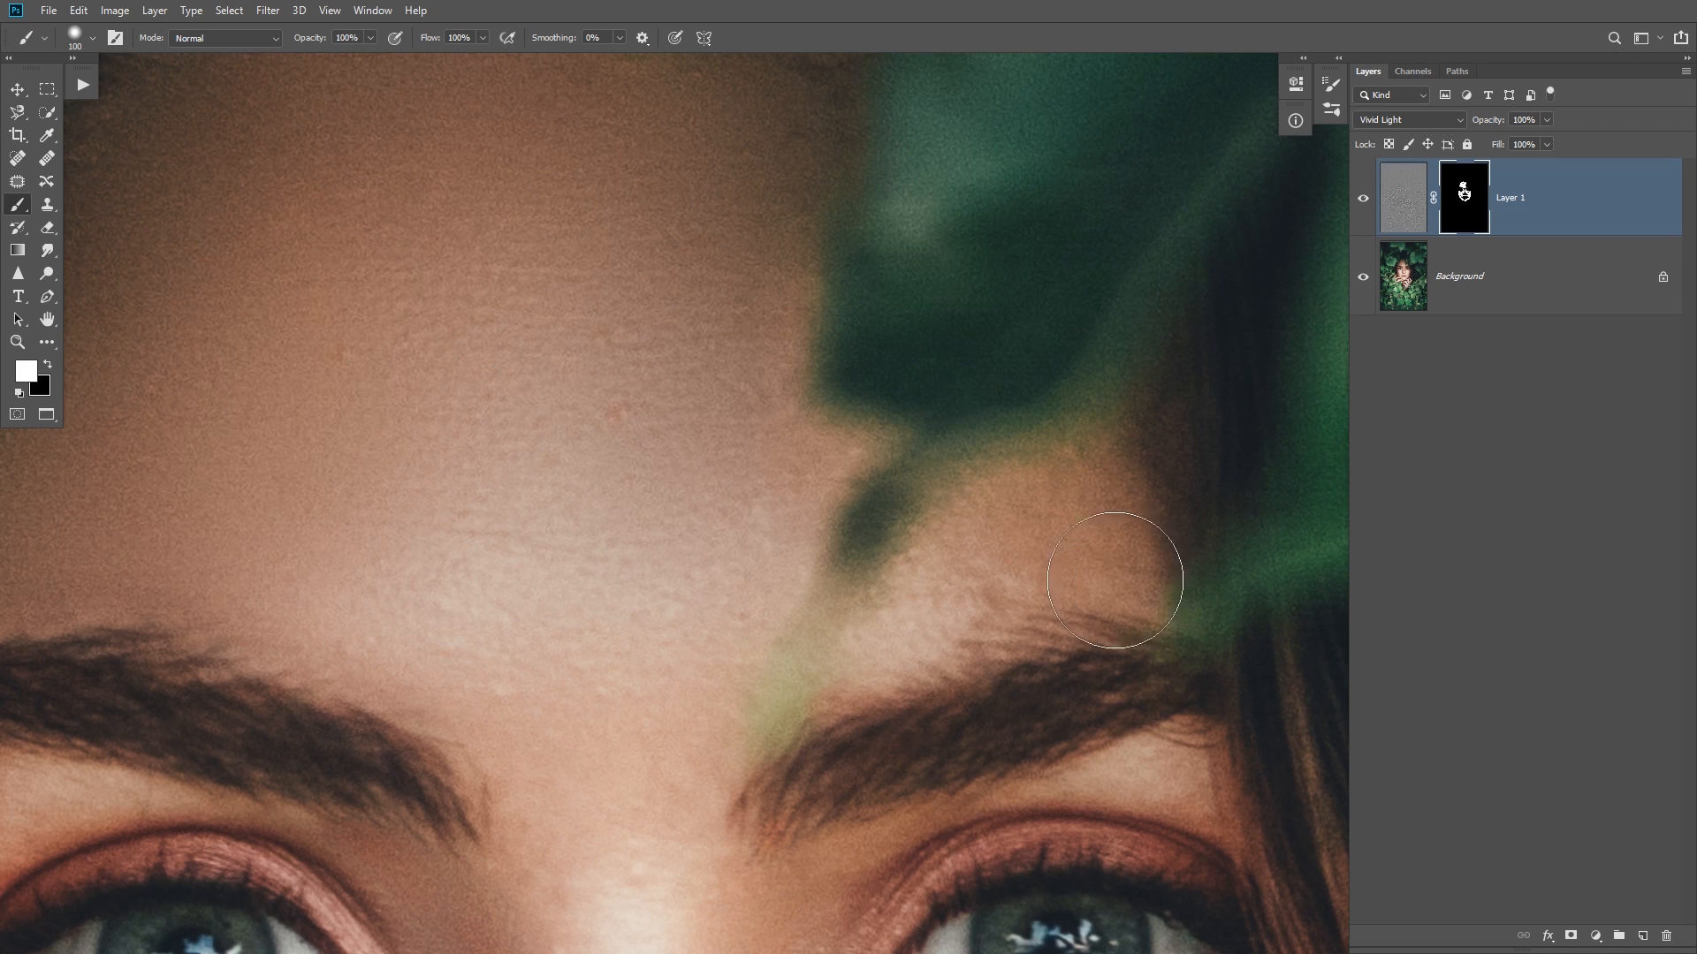
{"action": "scroll", "coordinate": [1035, 565], "scroll_direction": "up", "scroll_amount": 3}
{"action": "key", "text": "["}
{"action": "key", "text": "["}
{"action": "key", "text": "["}
{"action": "key", "text": "["}
{"action": "key", "text": "["}
{"action": "key", "text": "["}
{"action": "mouse_move", "coordinate": [757, 722]}
{"action": "left_mouse_down"}
{"action": "mouse_move", "coordinate": [827, 587]}
{"action": "mouse_move", "coordinate": [771, 638]}
{"action": "mouse_move", "coordinate": [716, 771]}
{"action": "mouse_move", "coordinate": [702, 740]}
{"action": "mouse_move", "coordinate": [972, 654]}
{"action": "mouse_move", "coordinate": [1246, 663]}
{"action": "mouse_move", "coordinate": [1133, 664]}
{"action": "left_mouse_up"}
{"action": "left_click_drag", "start_coordinate": [708, 774], "coordinate": [644, 833]}
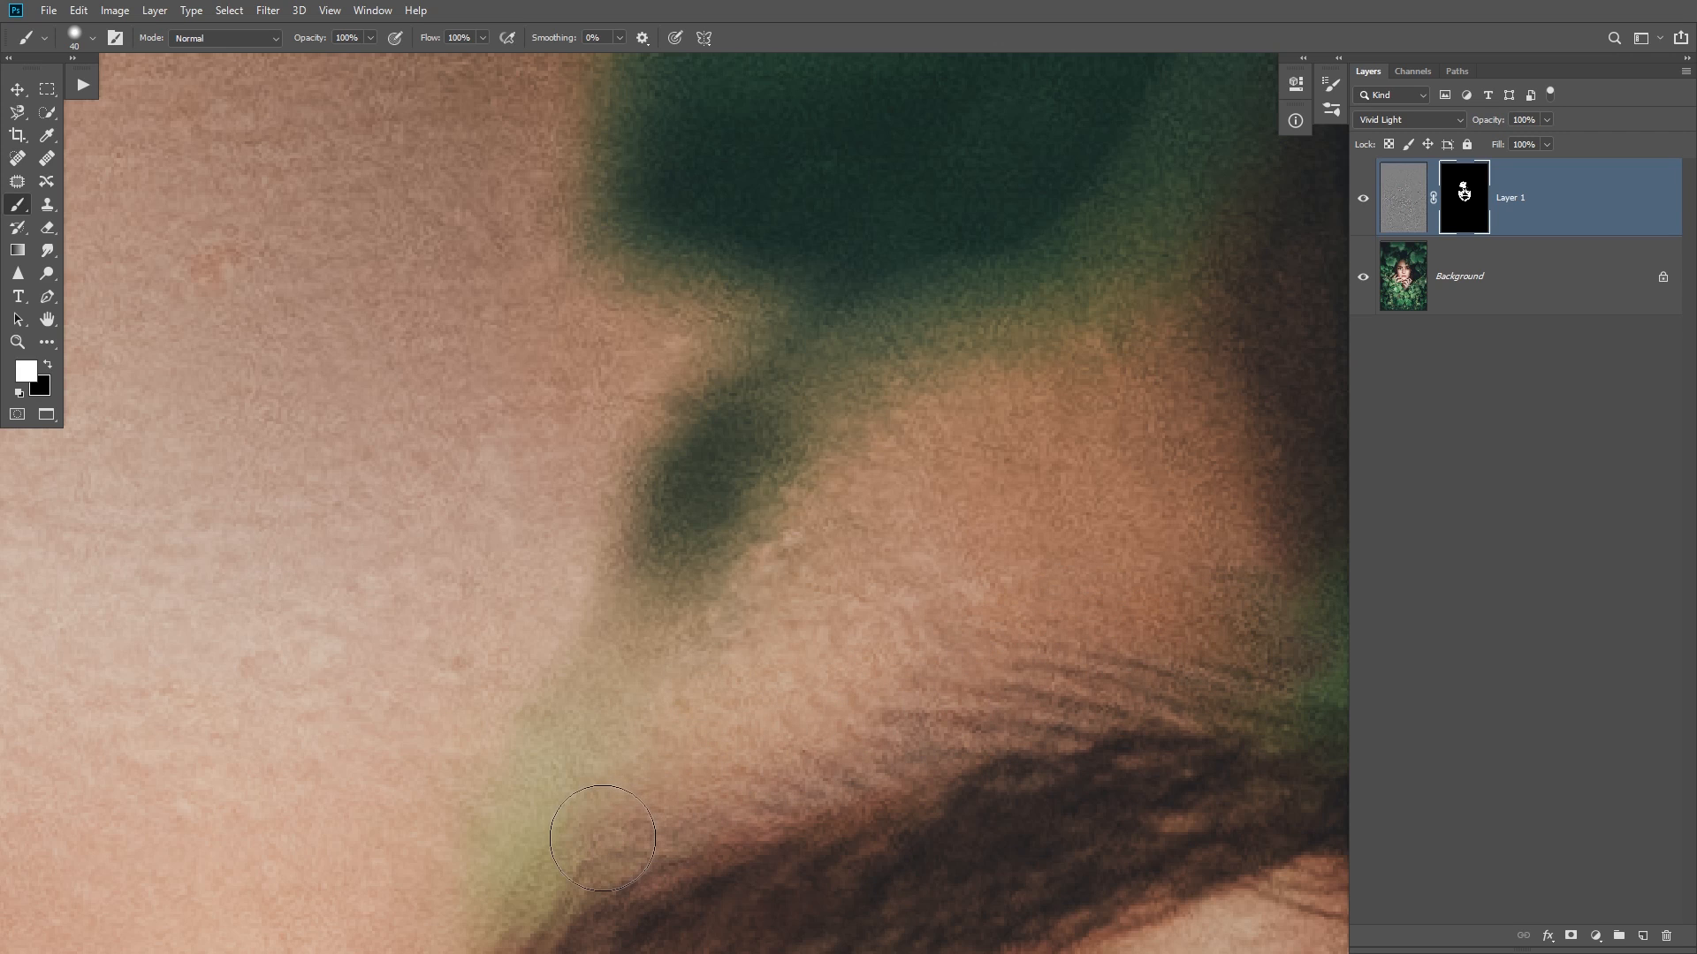
{"action": "left_click_drag", "start_coordinate": [1141, 650], "coordinate": [1161, 541]}
{"action": "mouse_move", "coordinate": [1091, 427]}
{"action": "left_mouse_down"}
{"action": "mouse_move", "coordinate": [856, 486]}
{"action": "mouse_move", "coordinate": [777, 566]}
{"action": "mouse_move", "coordinate": [1113, 358]}
{"action": "mouse_move", "coordinate": [1000, 316]}
{"action": "mouse_move", "coordinate": [1204, 290]}
{"action": "mouse_move", "coordinate": [1304, 522]}
{"action": "mouse_move", "coordinate": [1286, 658]}
{"action": "mouse_move", "coordinate": [929, 644]}
{"action": "left_mouse_up"}
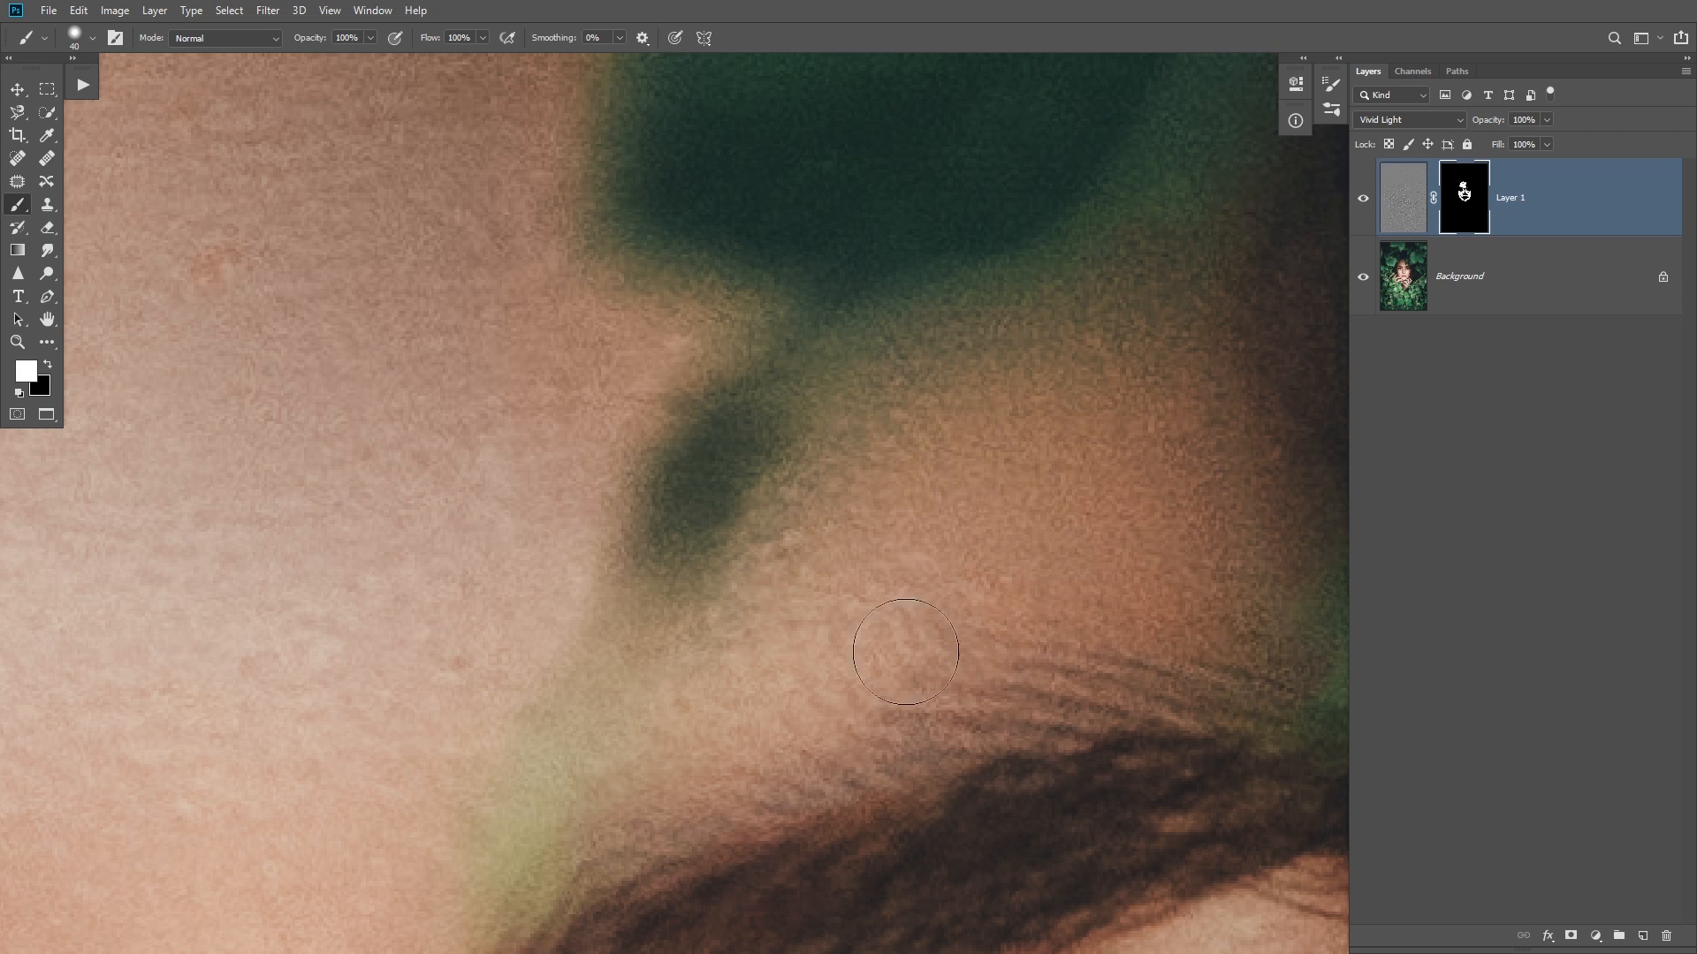
{"action": "scroll", "coordinate": [783, 522], "scroll_direction": "down", "scroll_amount": 5}
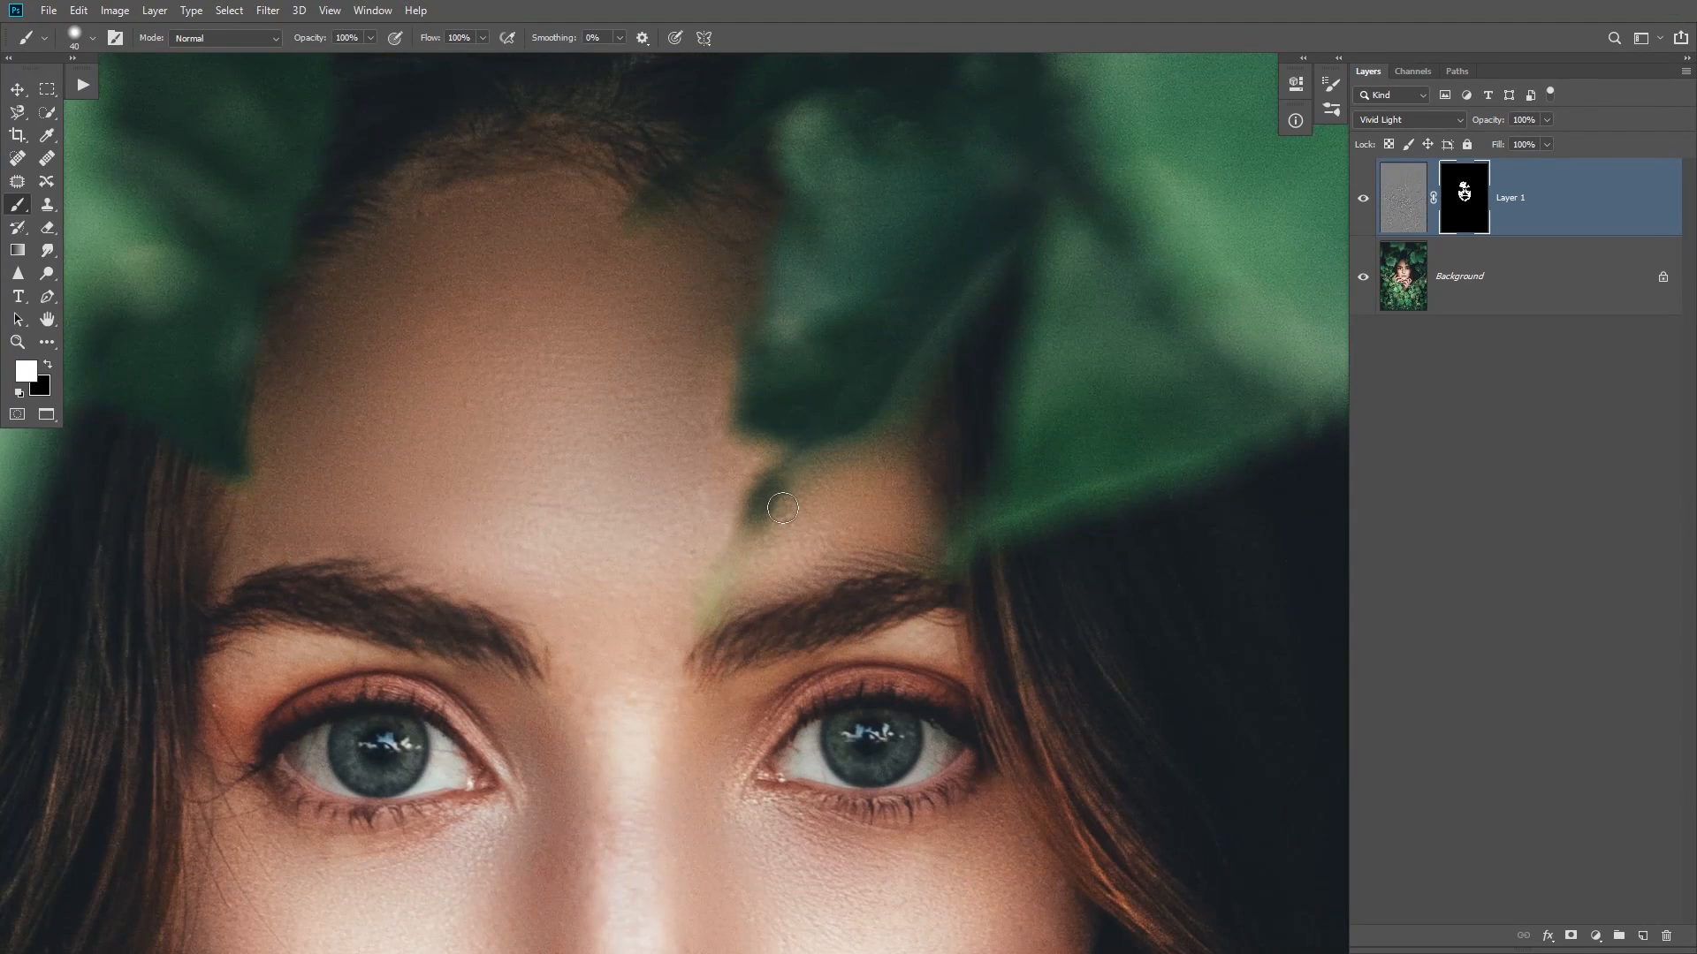
- Set the brush to 75 px with 18% hardness and paint the mask along the forehead's edge beside the leaf
{"action": "scroll", "coordinate": [721, 374], "scroll_direction": "up", "scroll_amount": 4}
{"action": "right_click", "coordinate": [753, 368]}
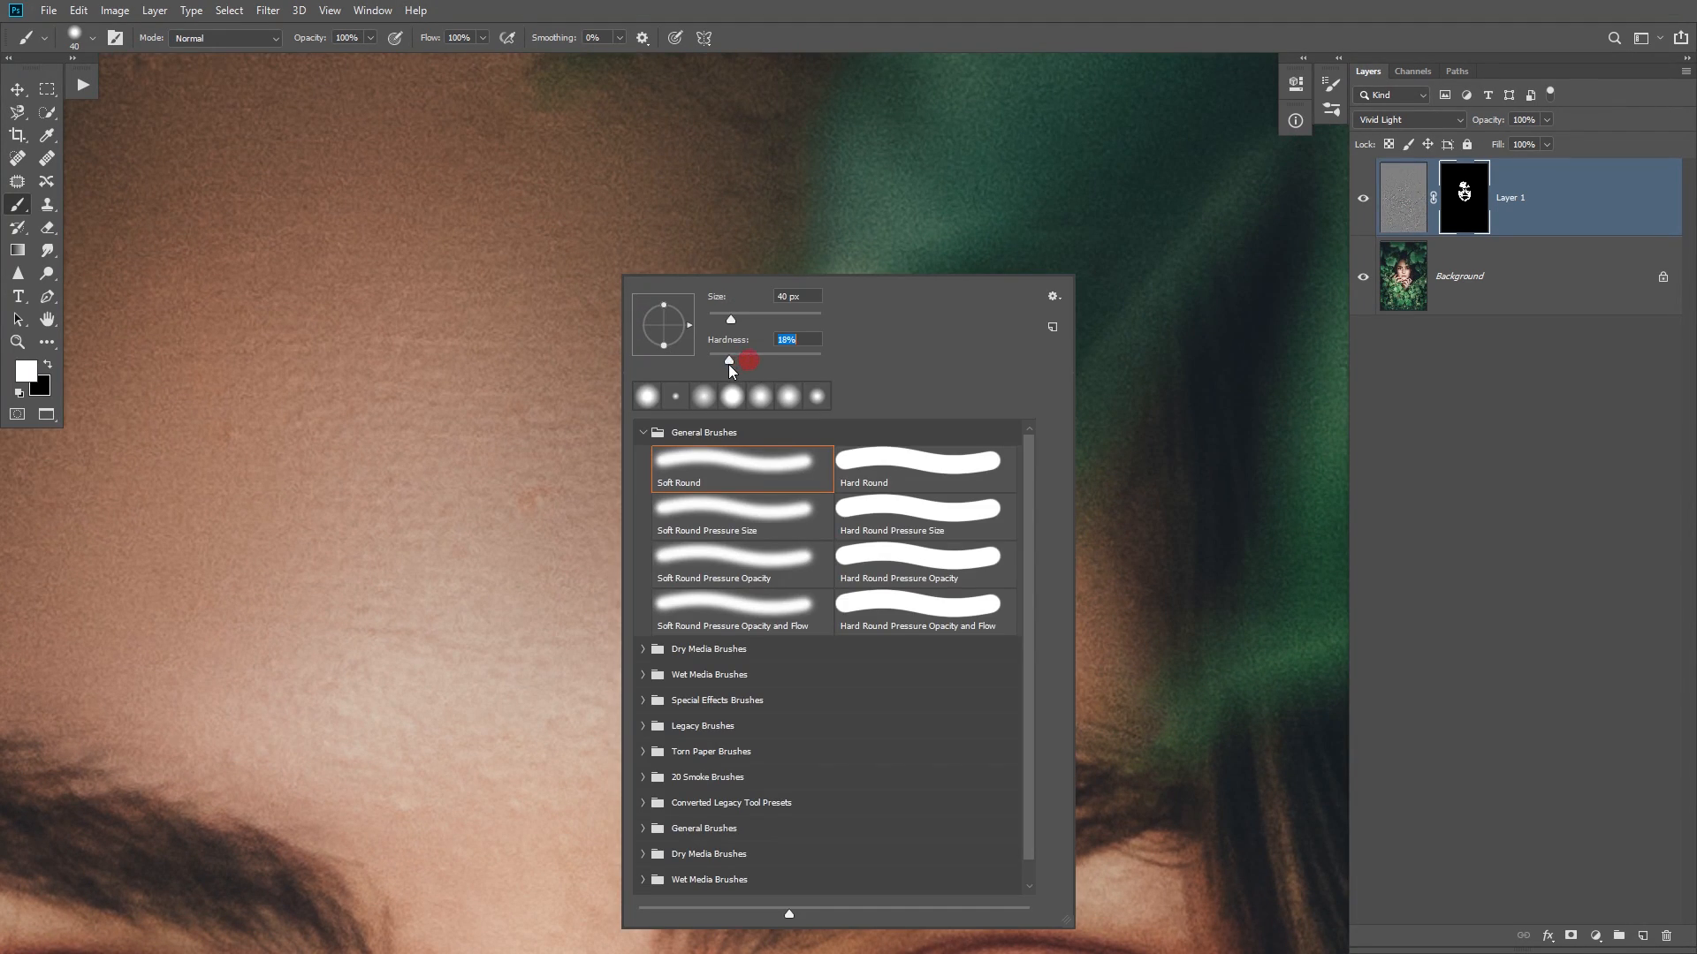
{"action": "left_click", "coordinate": [750, 314]}
{"action": "left_click", "coordinate": [927, 41]}
{"action": "mouse_move", "coordinate": [712, 286]}
{"action": "left_mouse_down"}
{"action": "mouse_move", "coordinate": [705, 477]}
{"action": "mouse_move", "coordinate": [787, 493]}
{"action": "mouse_move", "coordinate": [811, 539]}
{"action": "left_mouse_up"}
- Paint white on the mask over the remaining unsmoothed patches of the upper forehead near the hairline
{"action": "scroll", "coordinate": [725, 714], "scroll_direction": "down", "scroll_amount": 5}
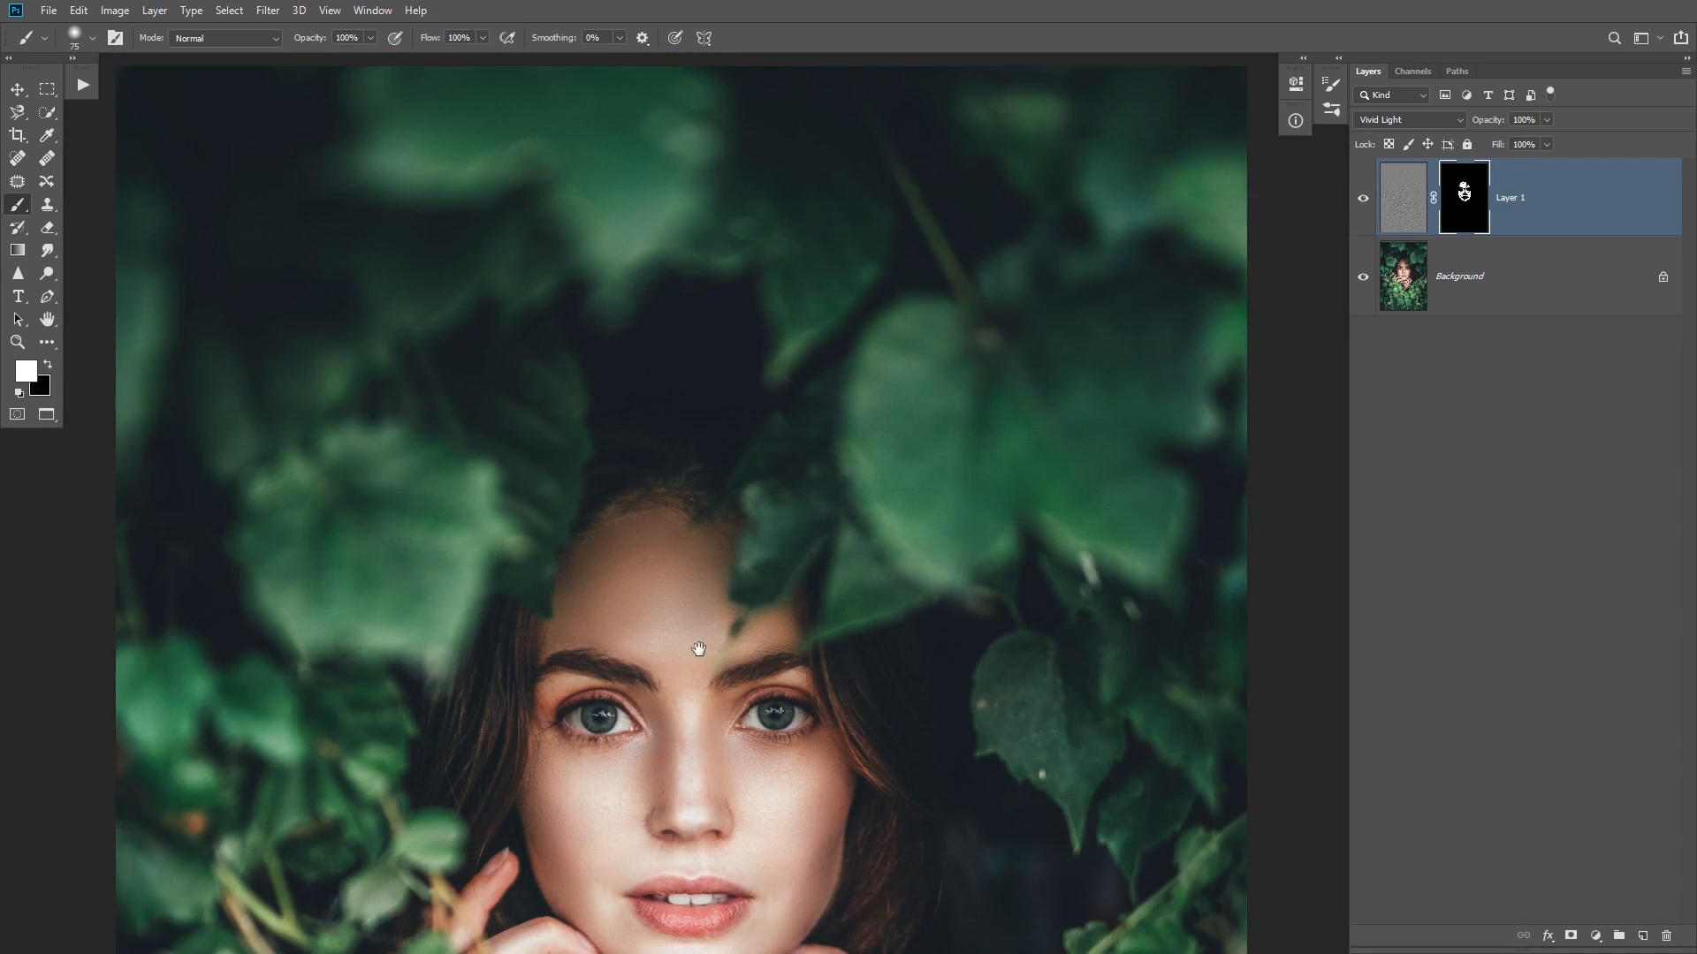
{"action": "scroll", "coordinate": [698, 652], "scroll_direction": "down", "scroll_amount": 2}
{"action": "scroll", "coordinate": [693, 636], "scroll_direction": "up", "scroll_amount": 6}
{"action": "left_click", "coordinate": [730, 418]}
{"action": "left_click", "coordinate": [635, 361]}
{"action": "left_click", "coordinate": [565, 381]}
{"action": "left_click_drag", "start_coordinate": [456, 414], "coordinate": [433, 436]}
{"action": "mouse_move", "coordinate": [776, 477]}
{"action": "left_mouse_down"}
{"action": "mouse_move", "coordinate": [663, 587]}
{"action": "mouse_move", "coordinate": [845, 223]}
{"action": "left_mouse_up"}
{"action": "mouse_move", "coordinate": [442, 305]}
{"action": "left_mouse_down"}
{"action": "mouse_move", "coordinate": [398, 481]}
{"action": "mouse_move", "coordinate": [326, 522]}
{"action": "mouse_move", "coordinate": [303, 613]}
{"action": "left_mouse_up"}
{"action": "key", "text": "ctrl+minus"}
{"action": "left_click_drag", "start_coordinate": [807, 722], "coordinate": [747, 371]}
{"action": "key", "text": "ctrl+minus"}
{"action": "key", "text": "ctrl+minus"}
{"action": "key", "text": "ctrl+minus"}
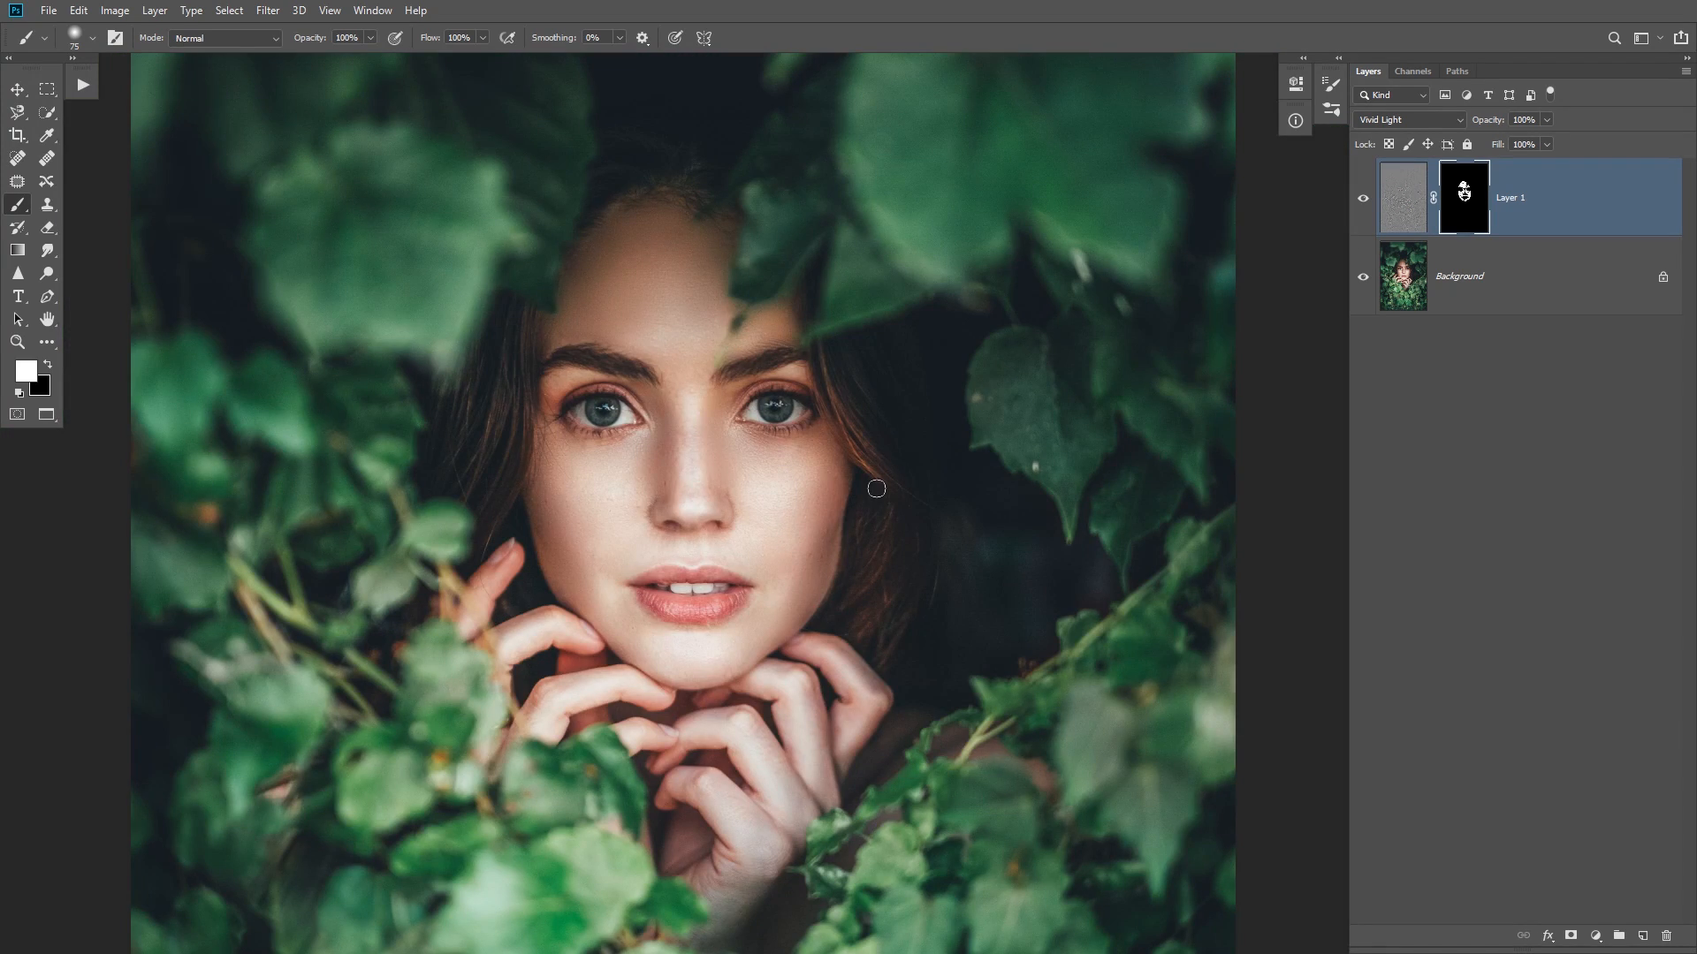
{"action": "scroll", "coordinate": [845, 492], "scroll_direction": "up", "scroll_amount": 2}
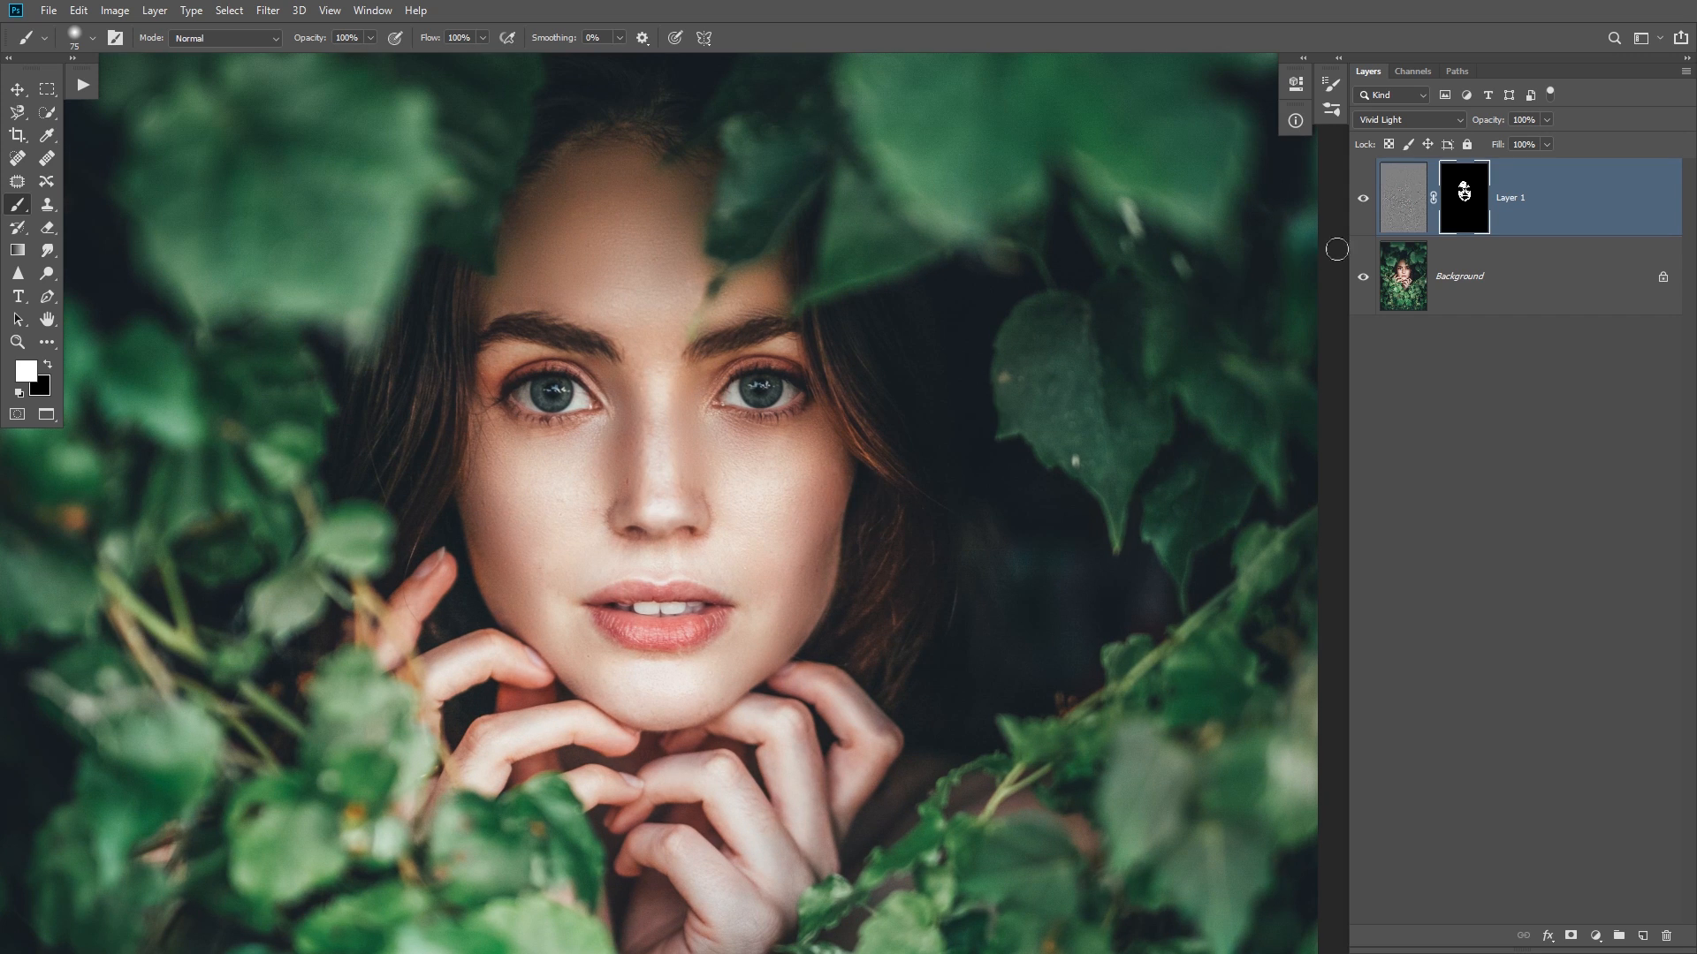
- Lower Layer 1's opacity to about 70%, trying 0% and 76% to compare the skin smoothing
{"action": "left_click", "coordinate": [1412, 201]}
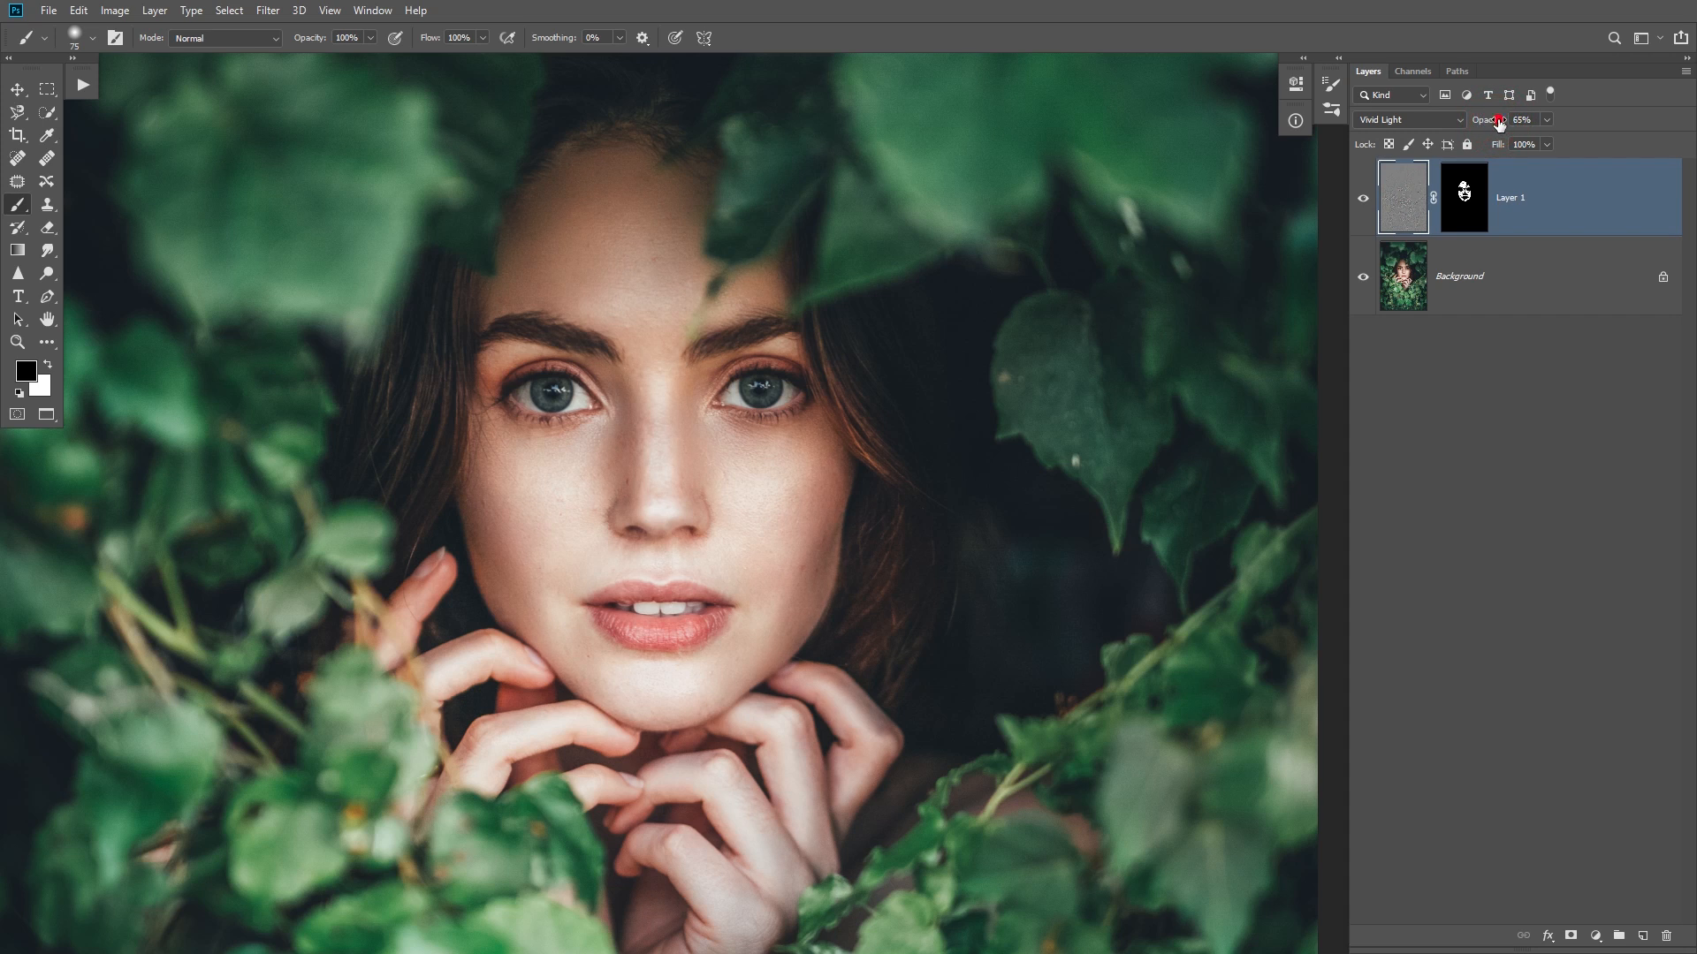
{"action": "left_click_drag", "start_coordinate": [1418, 131], "coordinate": [1313, 152]}
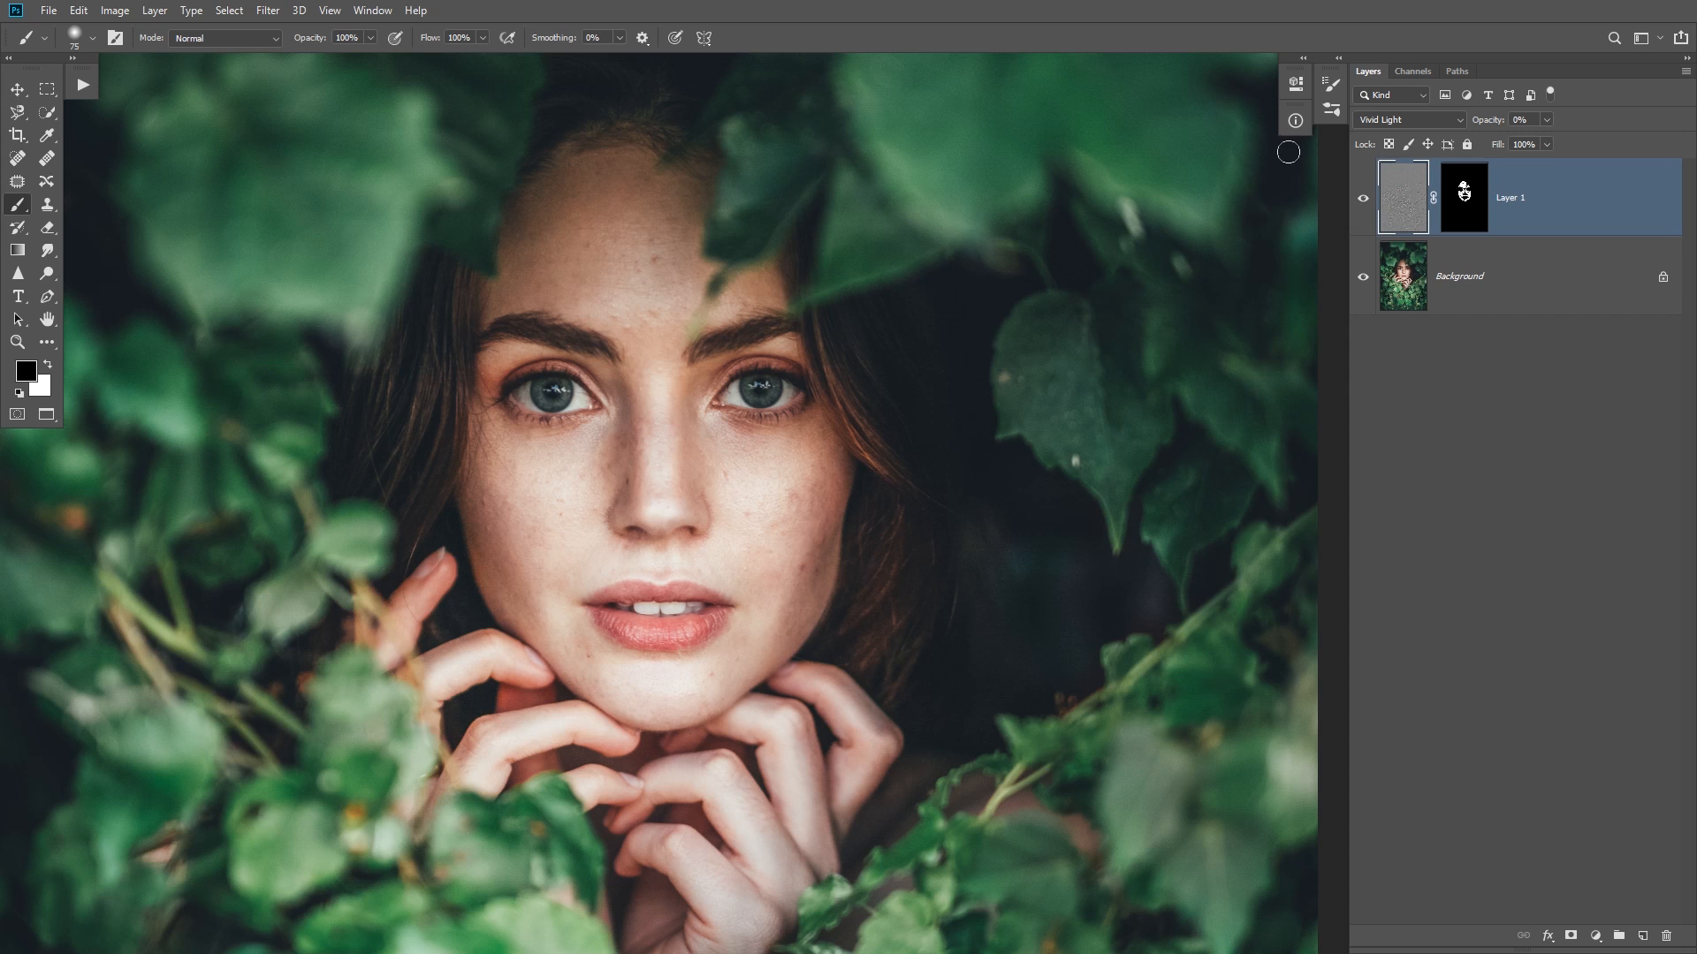
{"action": "scroll", "coordinate": [716, 402], "scroll_direction": "up", "scroll_amount": 2}
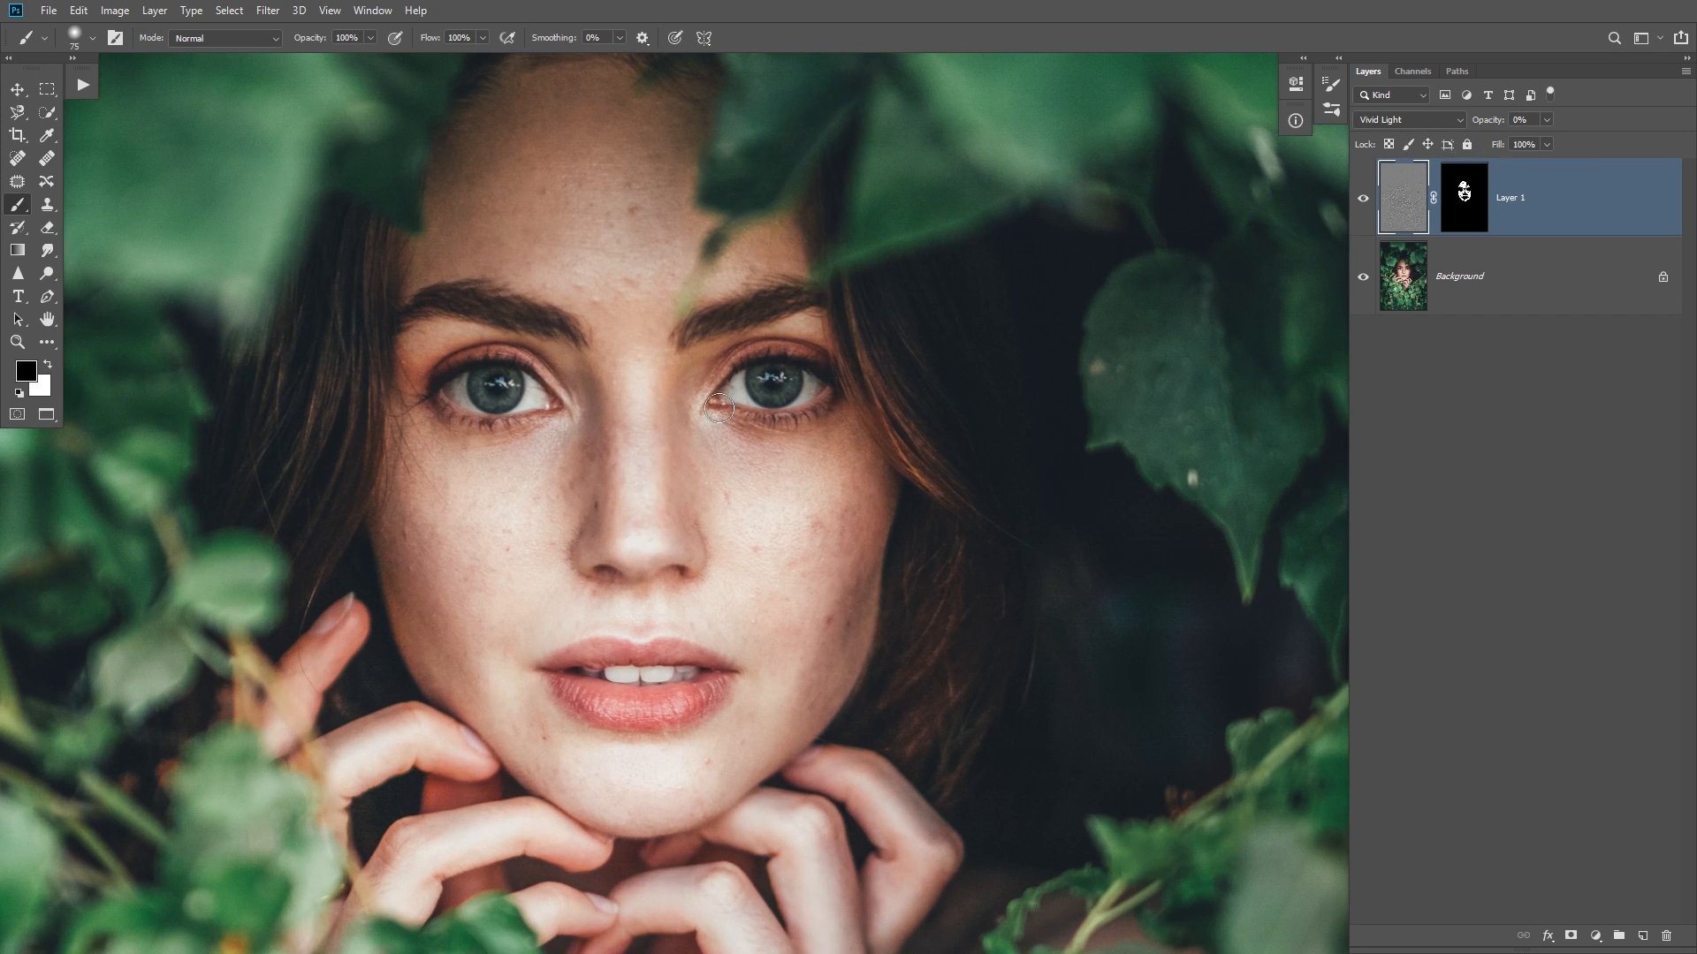
{"action": "mouse_move", "coordinate": [1483, 127]}
{"action": "left_mouse_down"}
{"action": "mouse_move", "coordinate": [1515, 125]}
{"action": "mouse_move", "coordinate": [1479, 123]}
{"action": "left_mouse_up"}
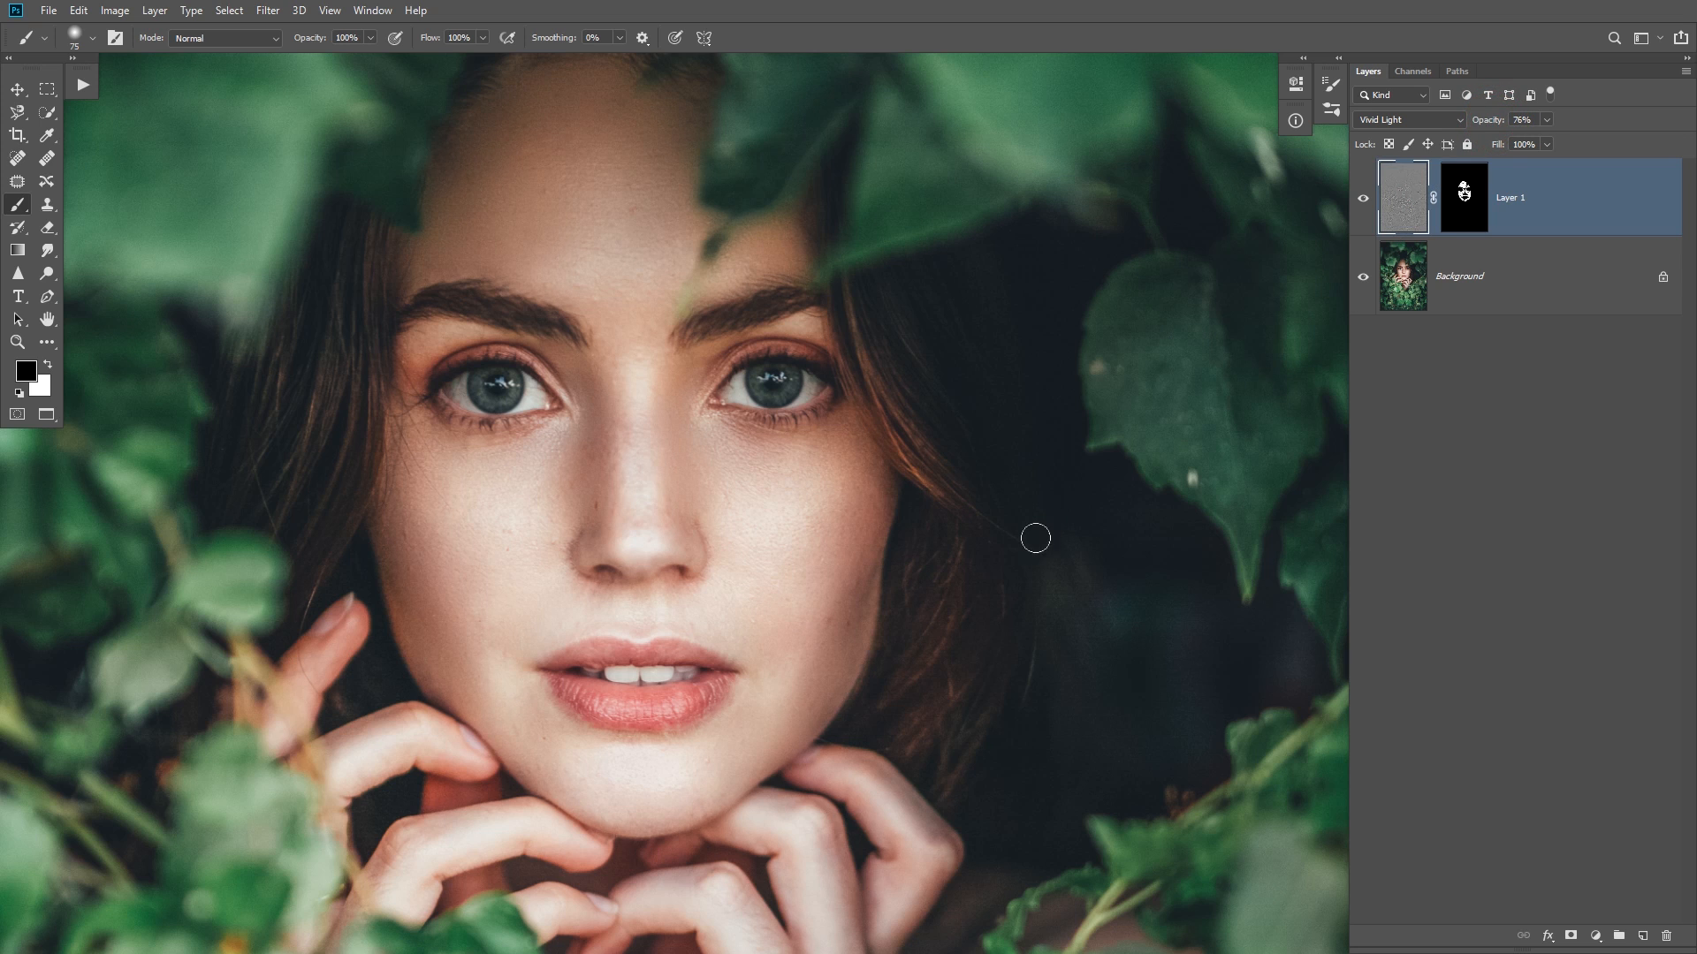
{"action": "left_click_drag", "start_coordinate": [1015, 553], "coordinate": [1000, 485]}
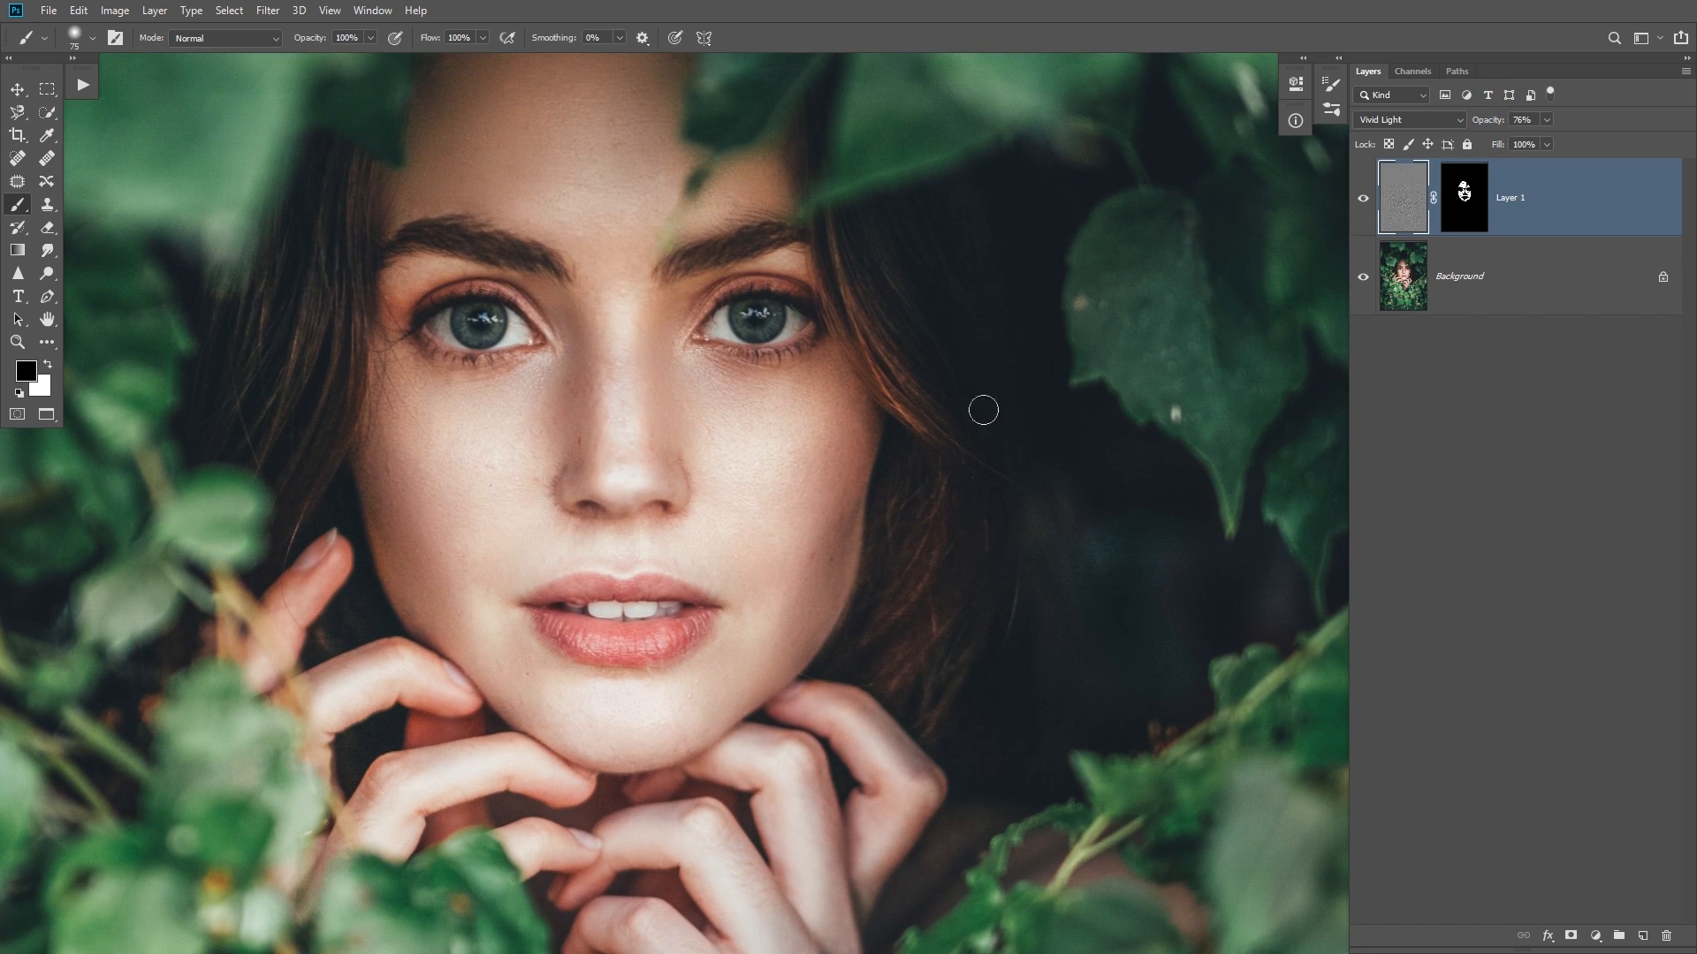
{"action": "scroll", "coordinate": [911, 418], "scroll_direction": "up", "scroll_amount": 2}
{"action": "left_click_drag", "start_coordinate": [868, 428], "coordinate": [959, 485]}
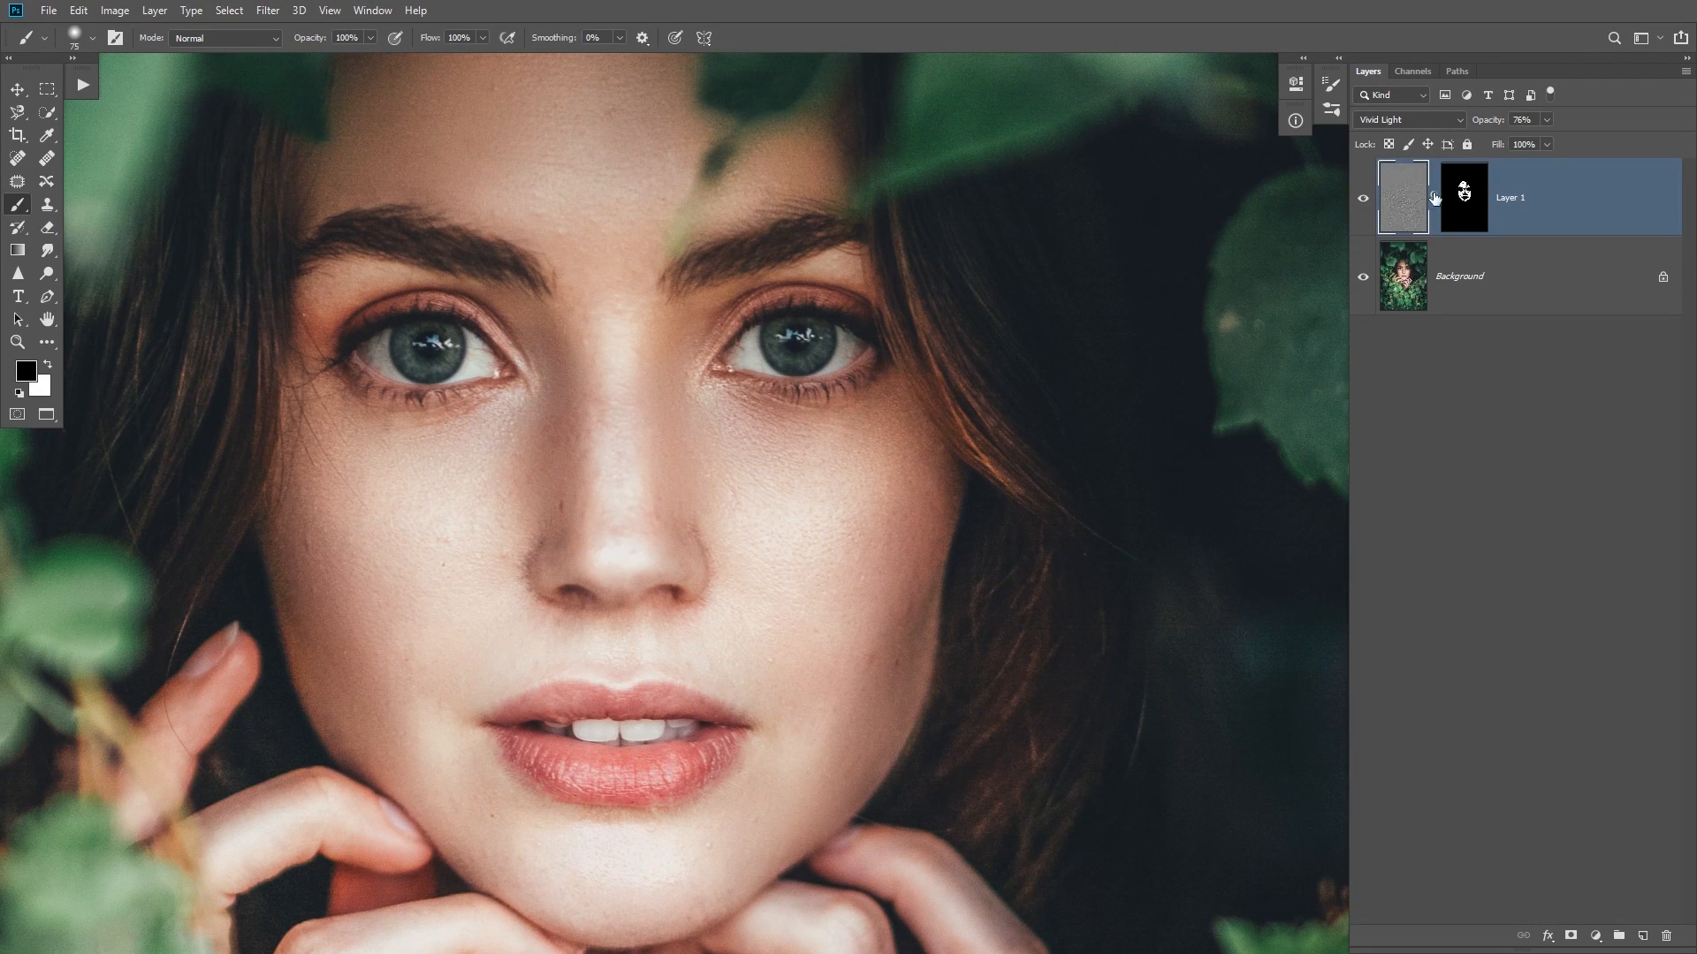
{"action": "left_click_drag", "start_coordinate": [1492, 122], "coordinate": [1482, 124]}
{"action": "left_click", "coordinate": [1540, 192]}
- Hide and show Layer 1 to compare the retouched skin with the original
{"action": "left_click", "coordinate": [1365, 200]}
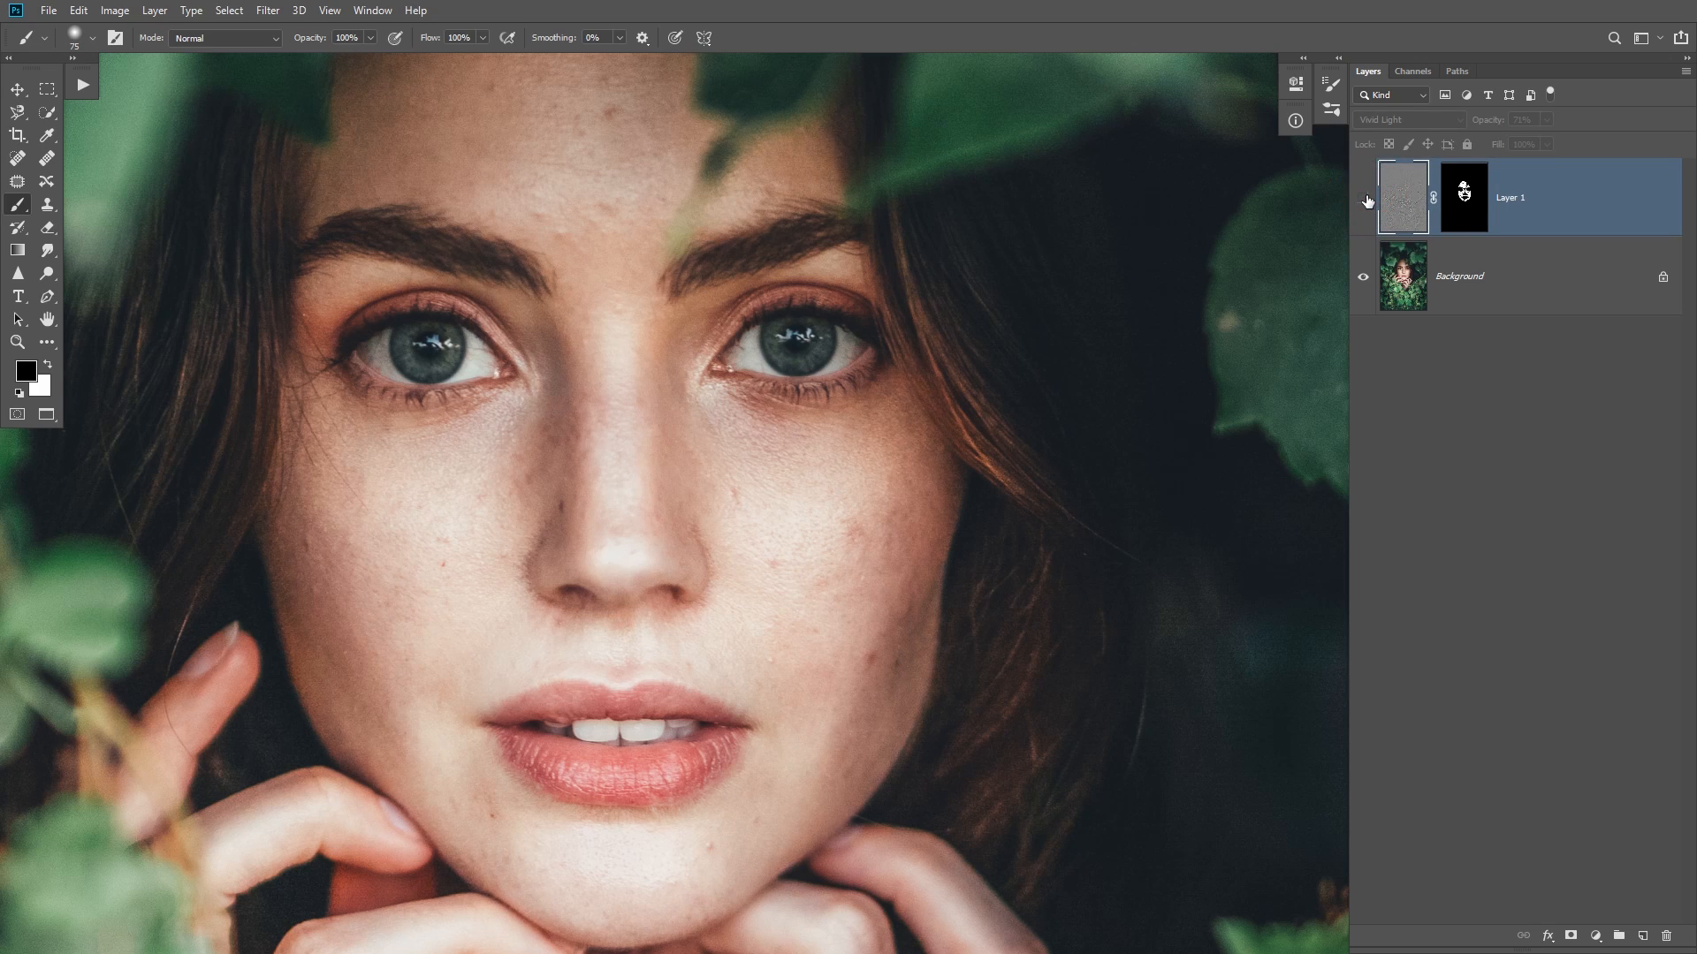
{"action": "left_click", "coordinate": [1365, 199]}
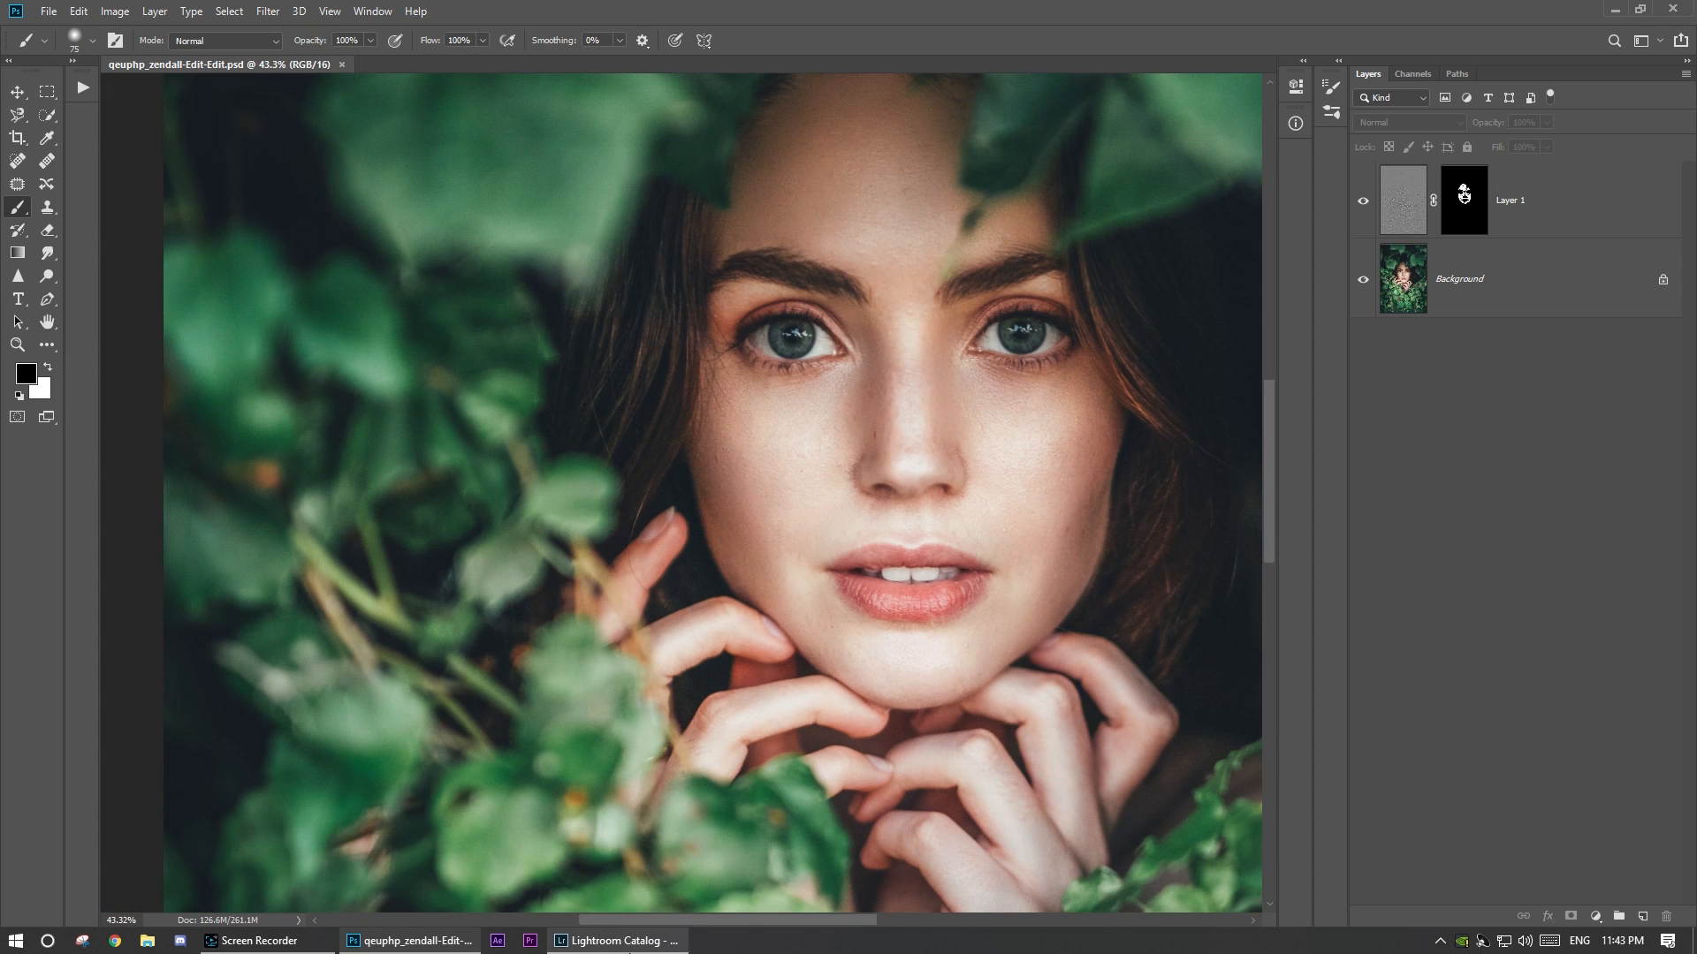
- Switch to Lightroom and examine the skin texture close up at 1:1, from the eyes down to the chin
{"action": "left_click", "coordinate": [620, 940]}
{"action": "left_click", "coordinate": [864, 370]}
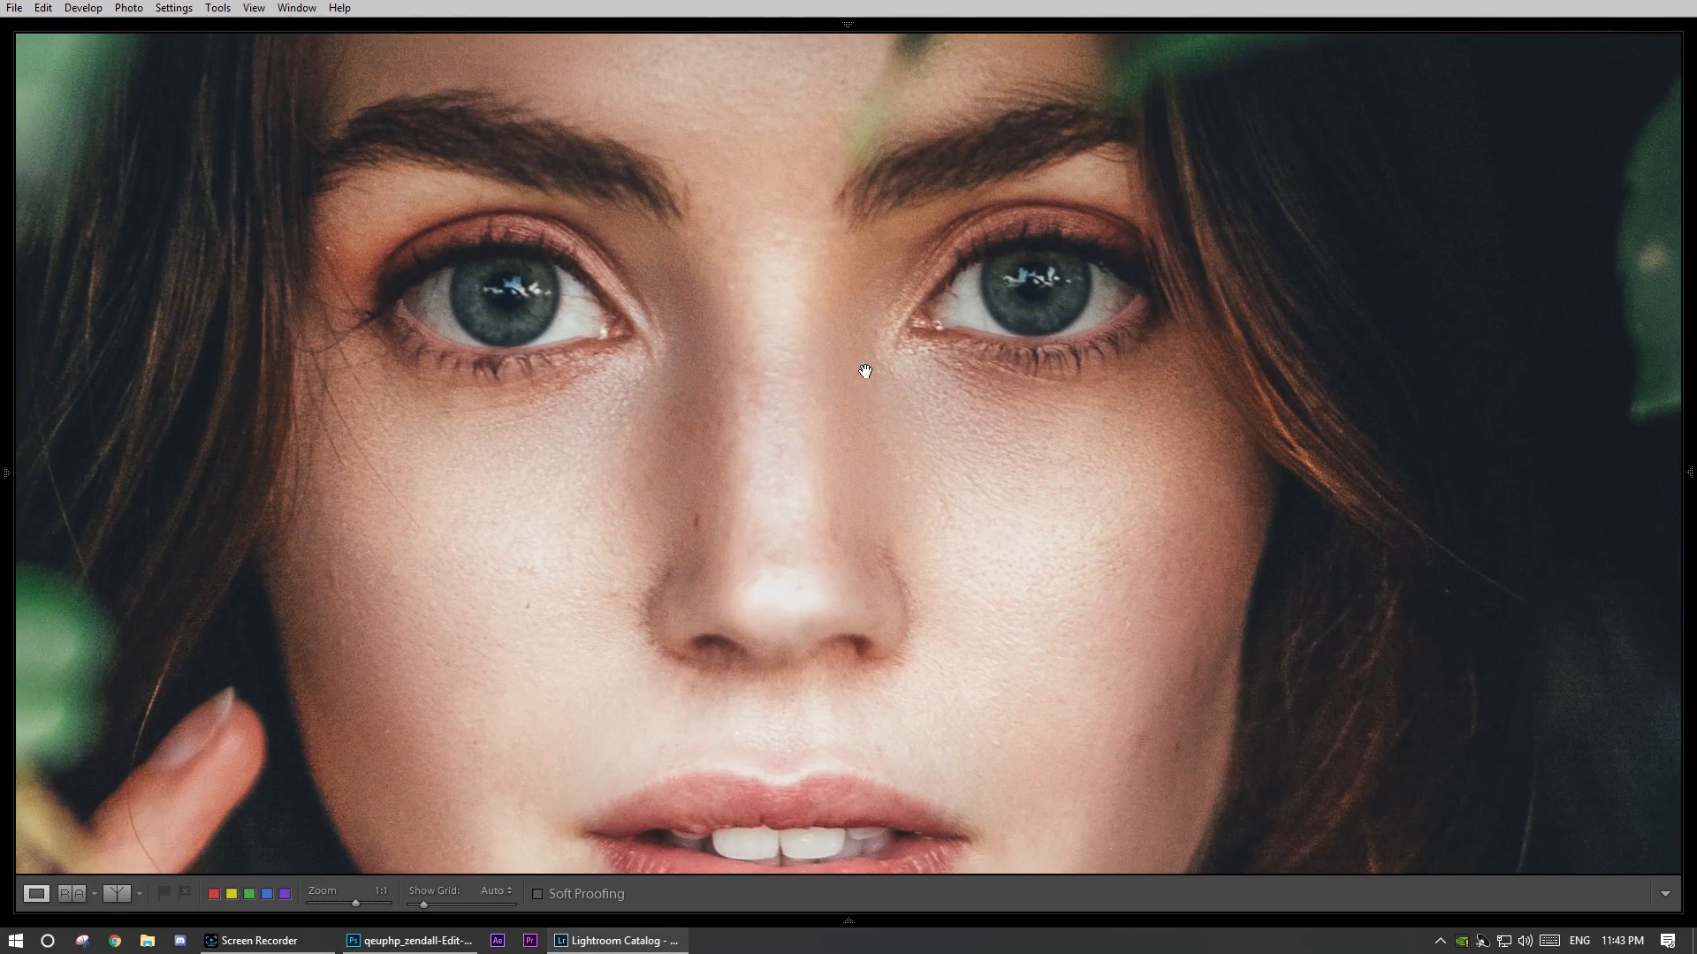
{"action": "scroll", "coordinate": [857, 647], "scroll_direction": "down", "scroll_amount": 3}
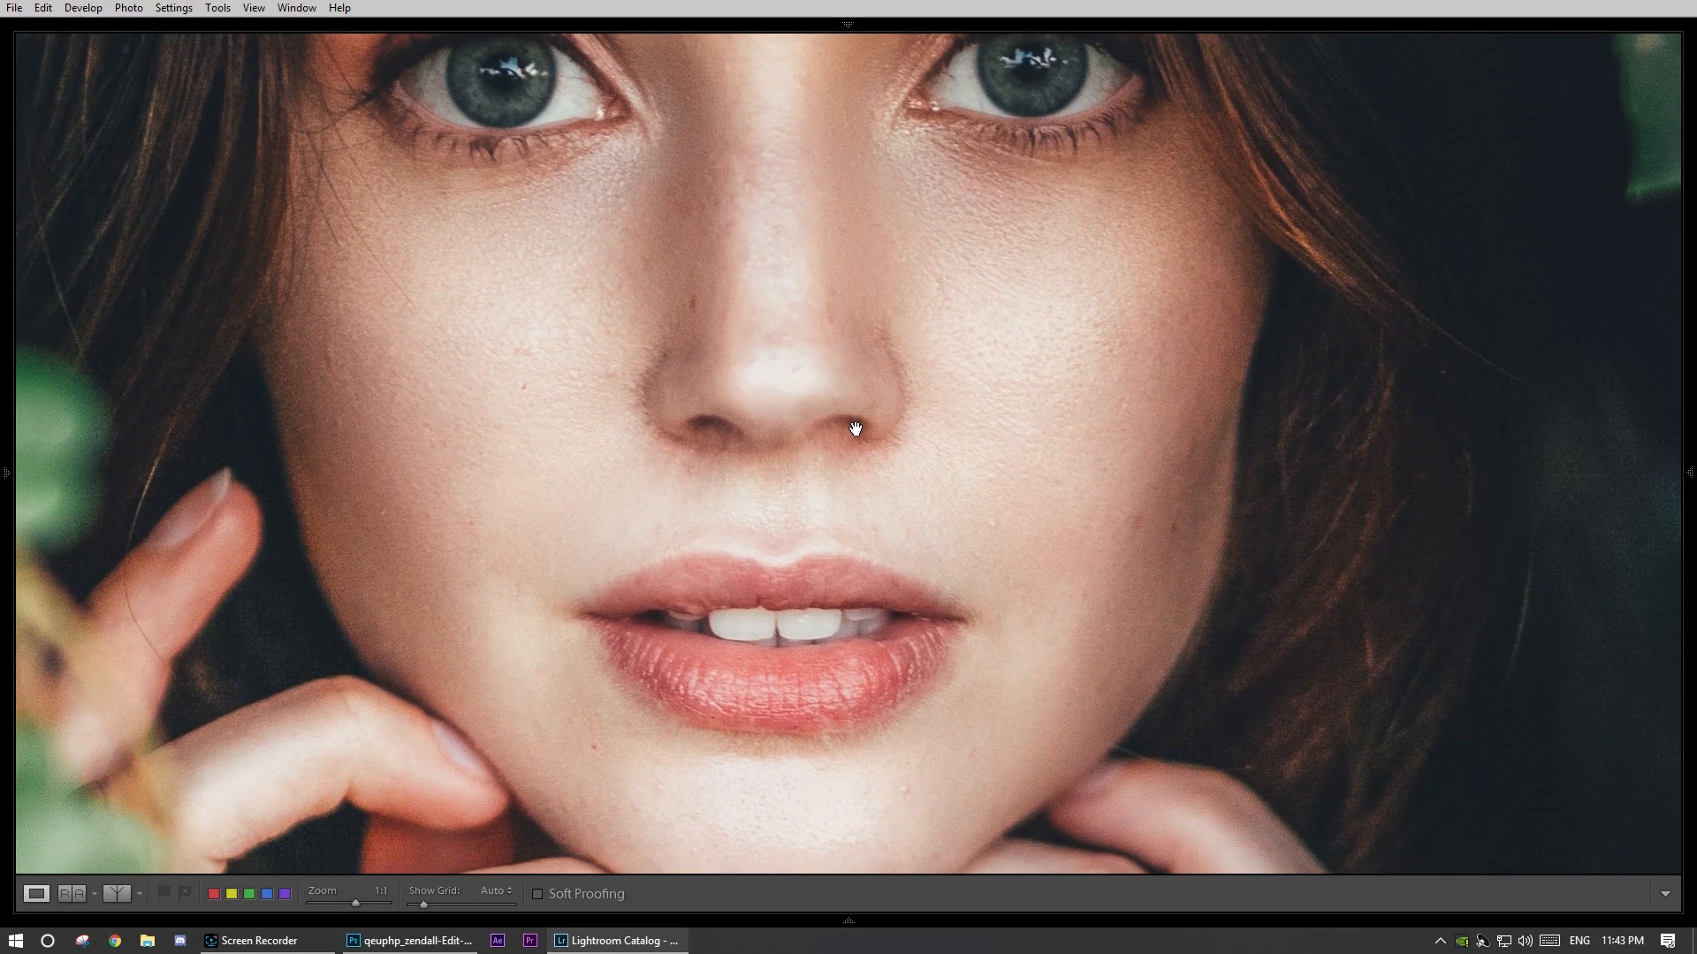
{"action": "scroll", "coordinate": [851, 649], "scroll_direction": "down", "scroll_amount": 2}
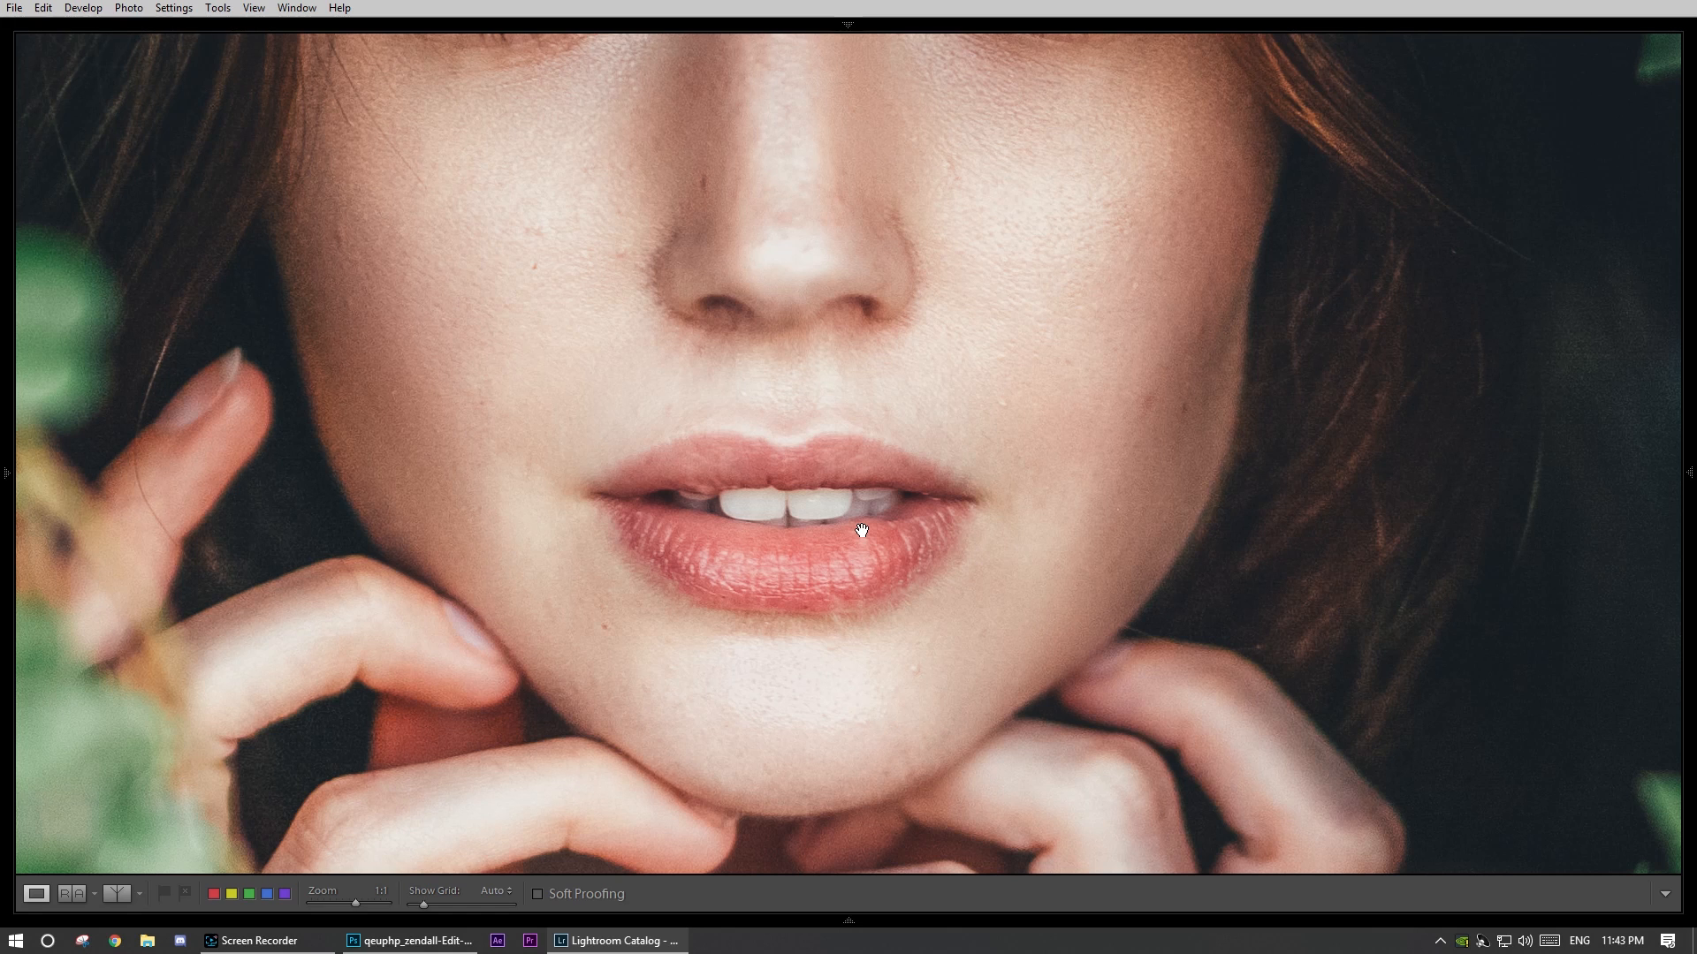
{"action": "left_click", "coordinate": [862, 532]}
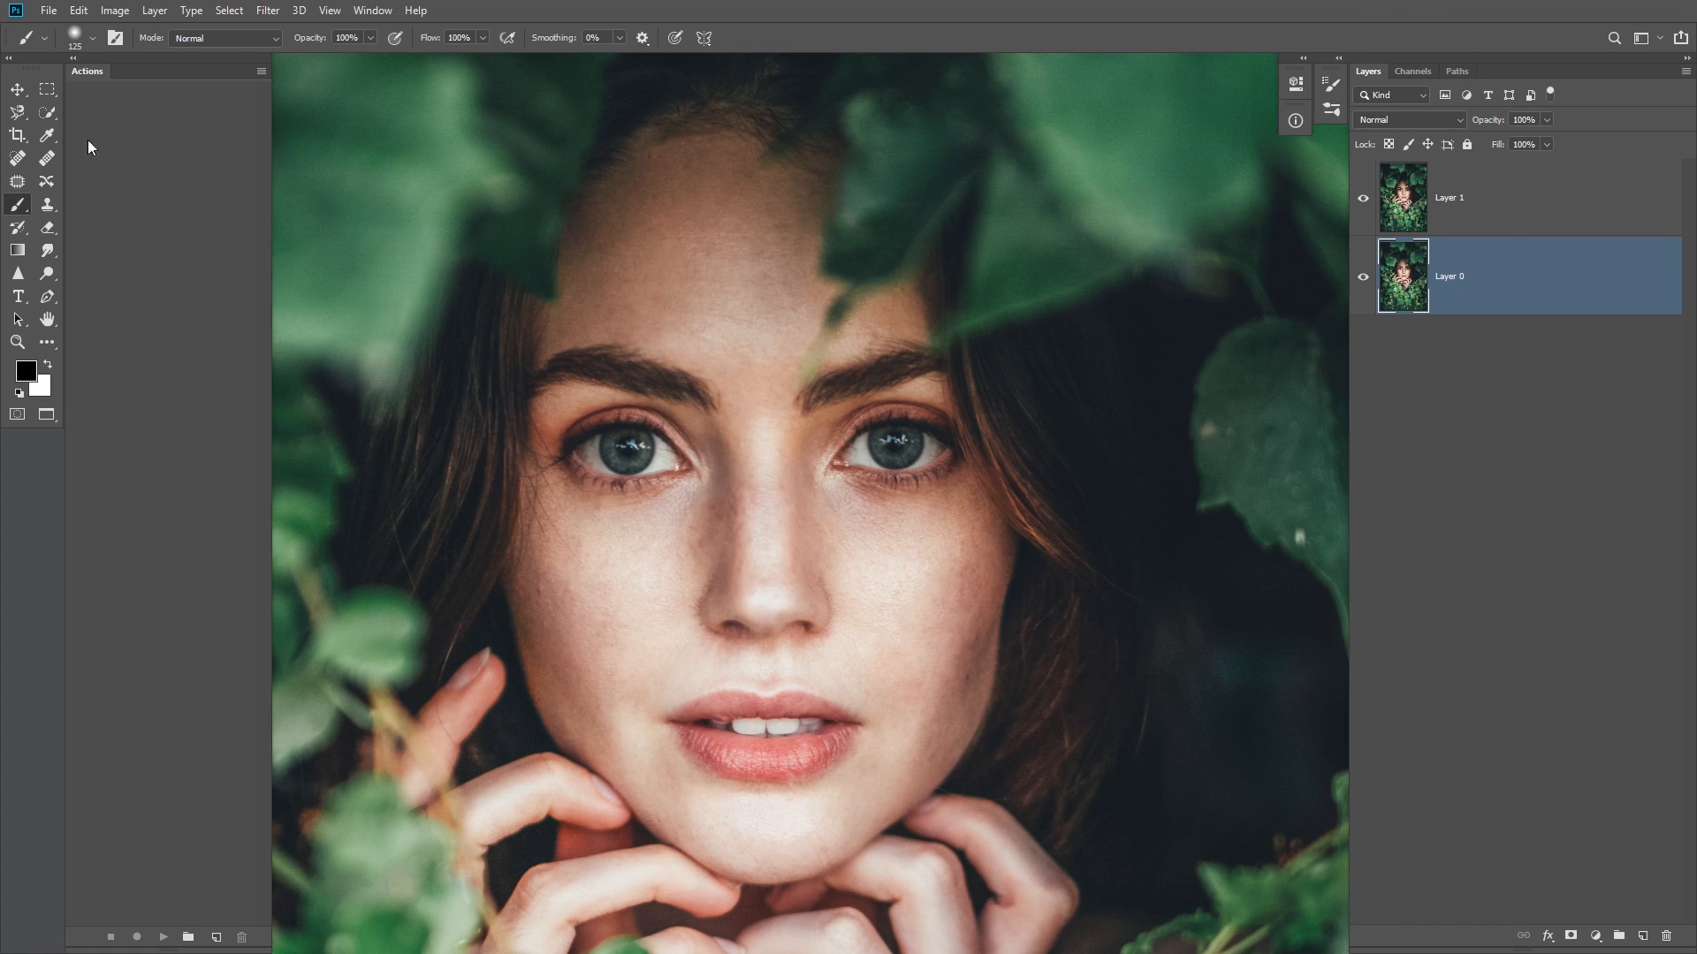
- Check that the Actions panel is shown and load the action file "skin by subhamclick"
{"action": "left_click", "coordinate": [368, 18]}
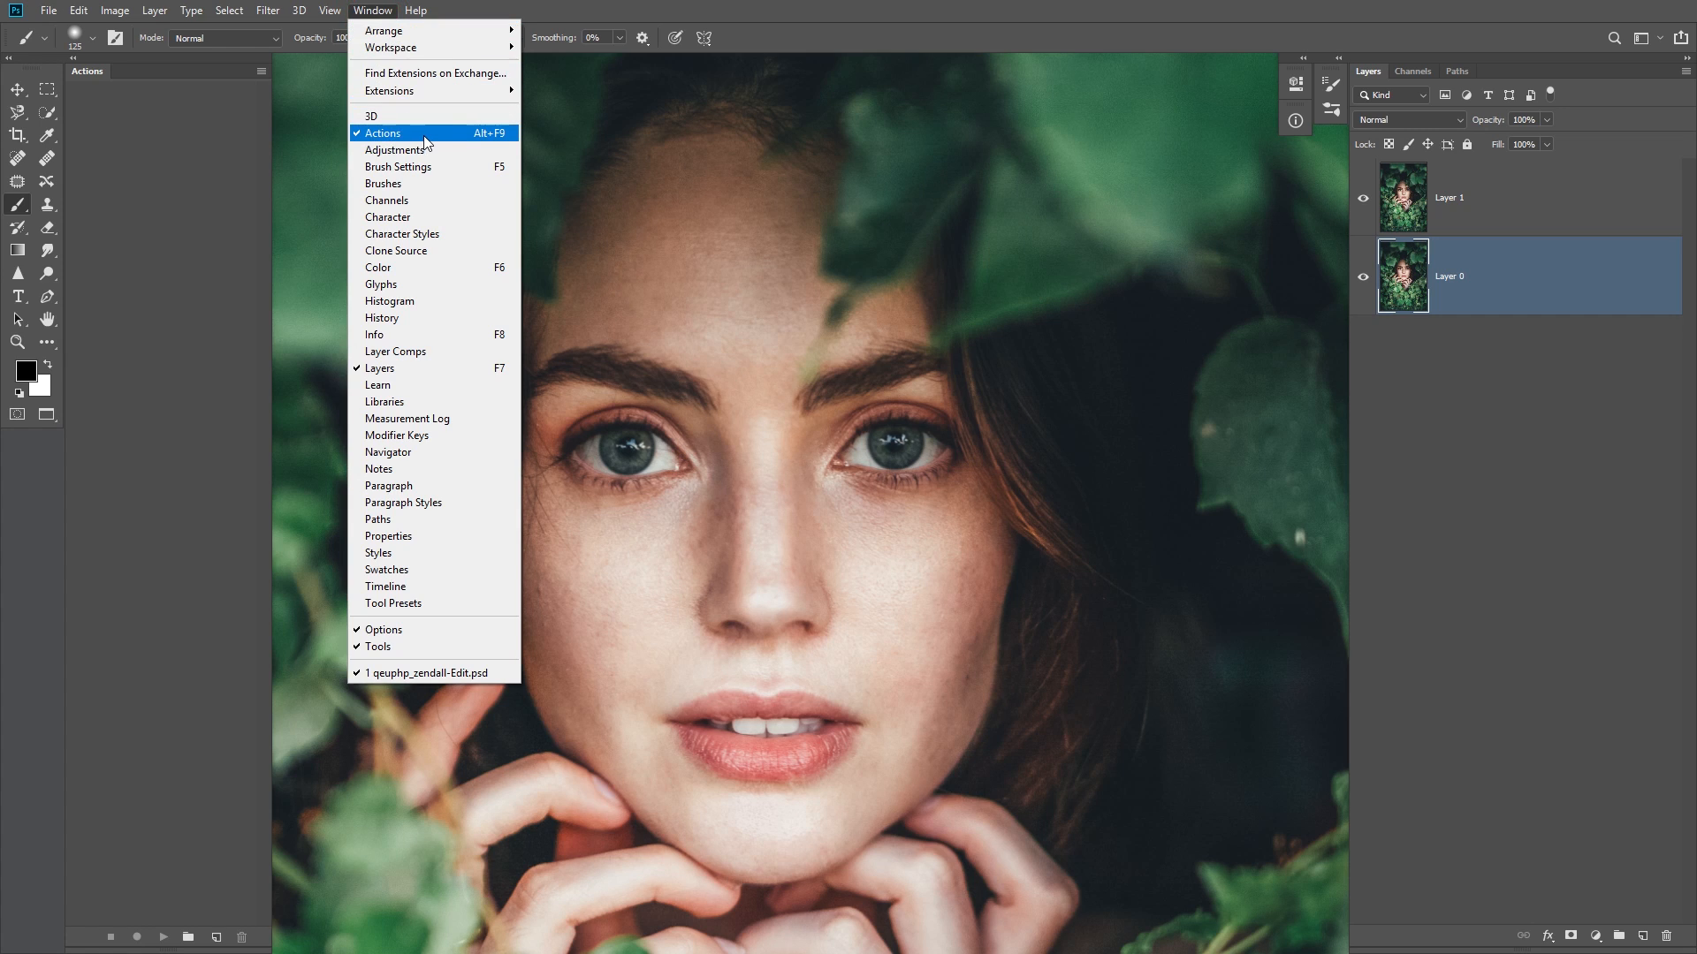
{"action": "left_click", "coordinate": [804, 40]}
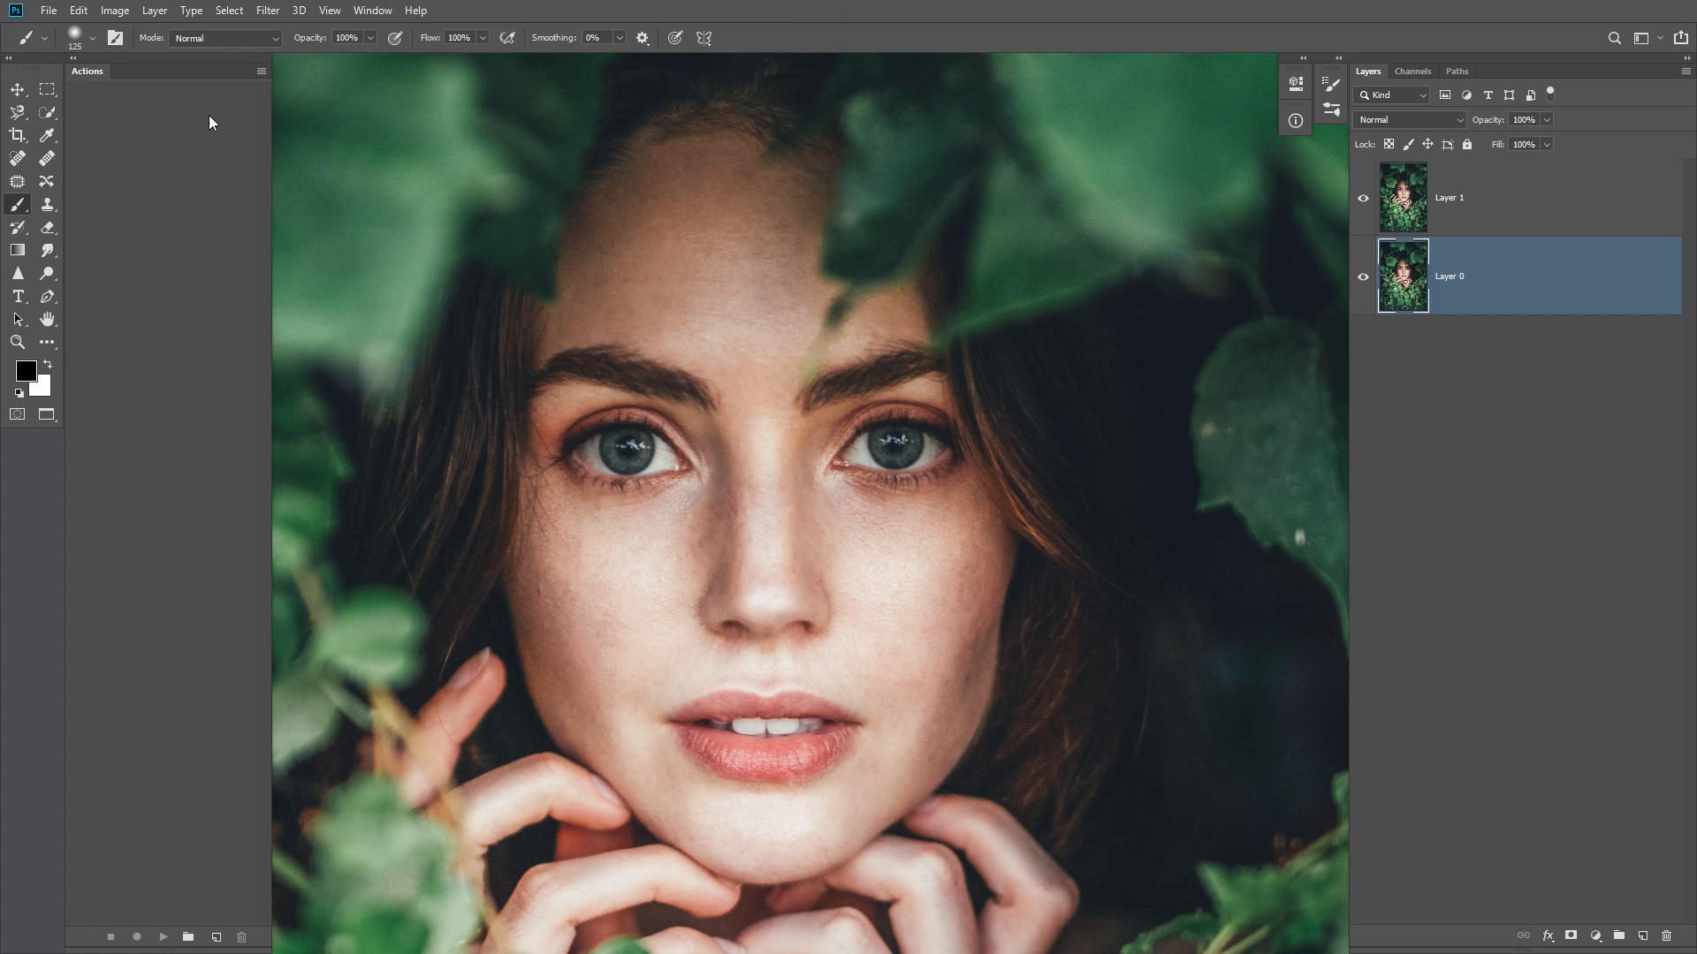
{"action": "left_click", "coordinate": [262, 71]}
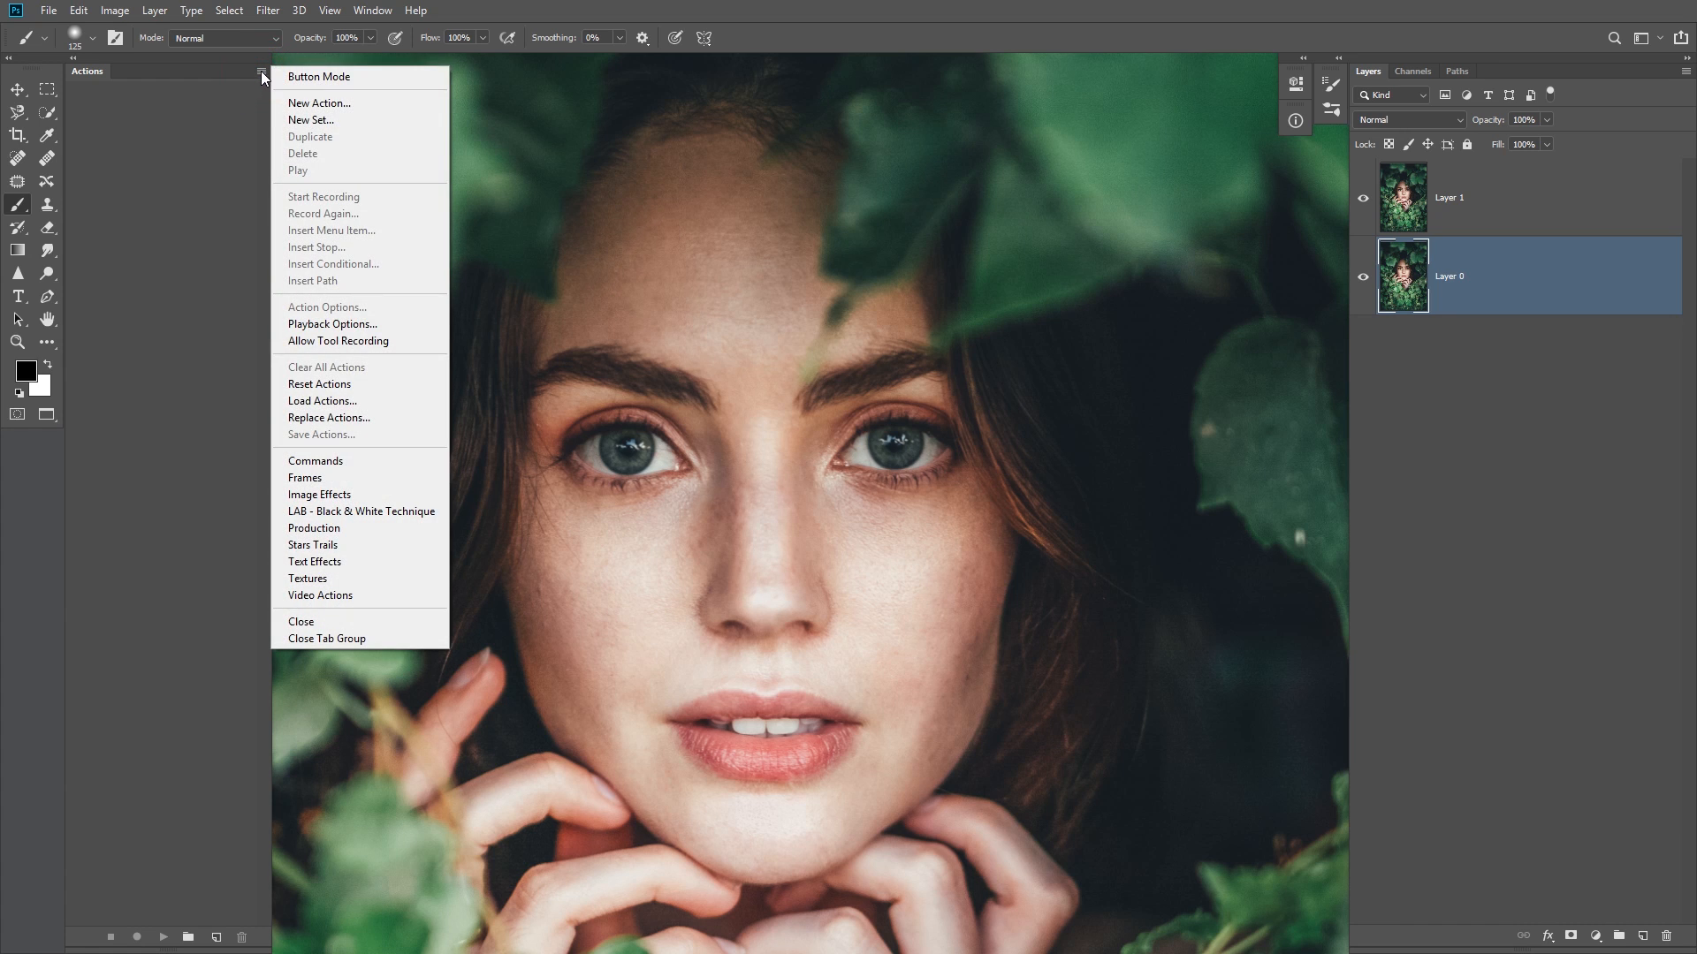
{"action": "left_click", "coordinate": [322, 400]}
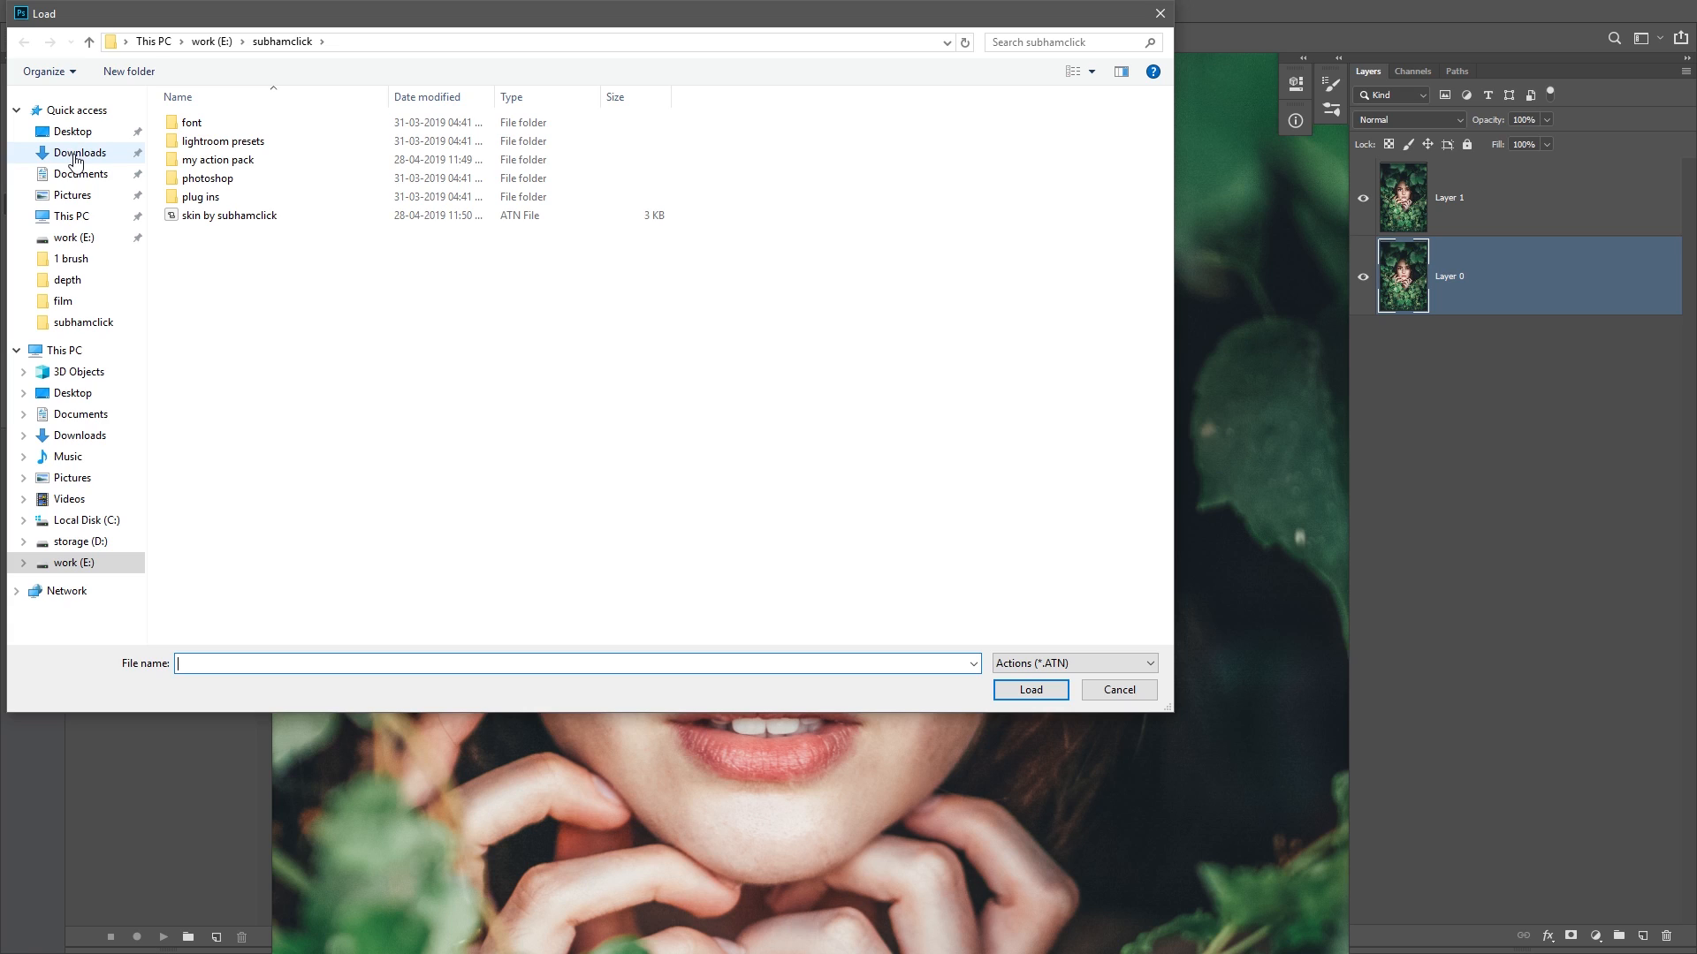
{"action": "left_click", "coordinate": [257, 224]}
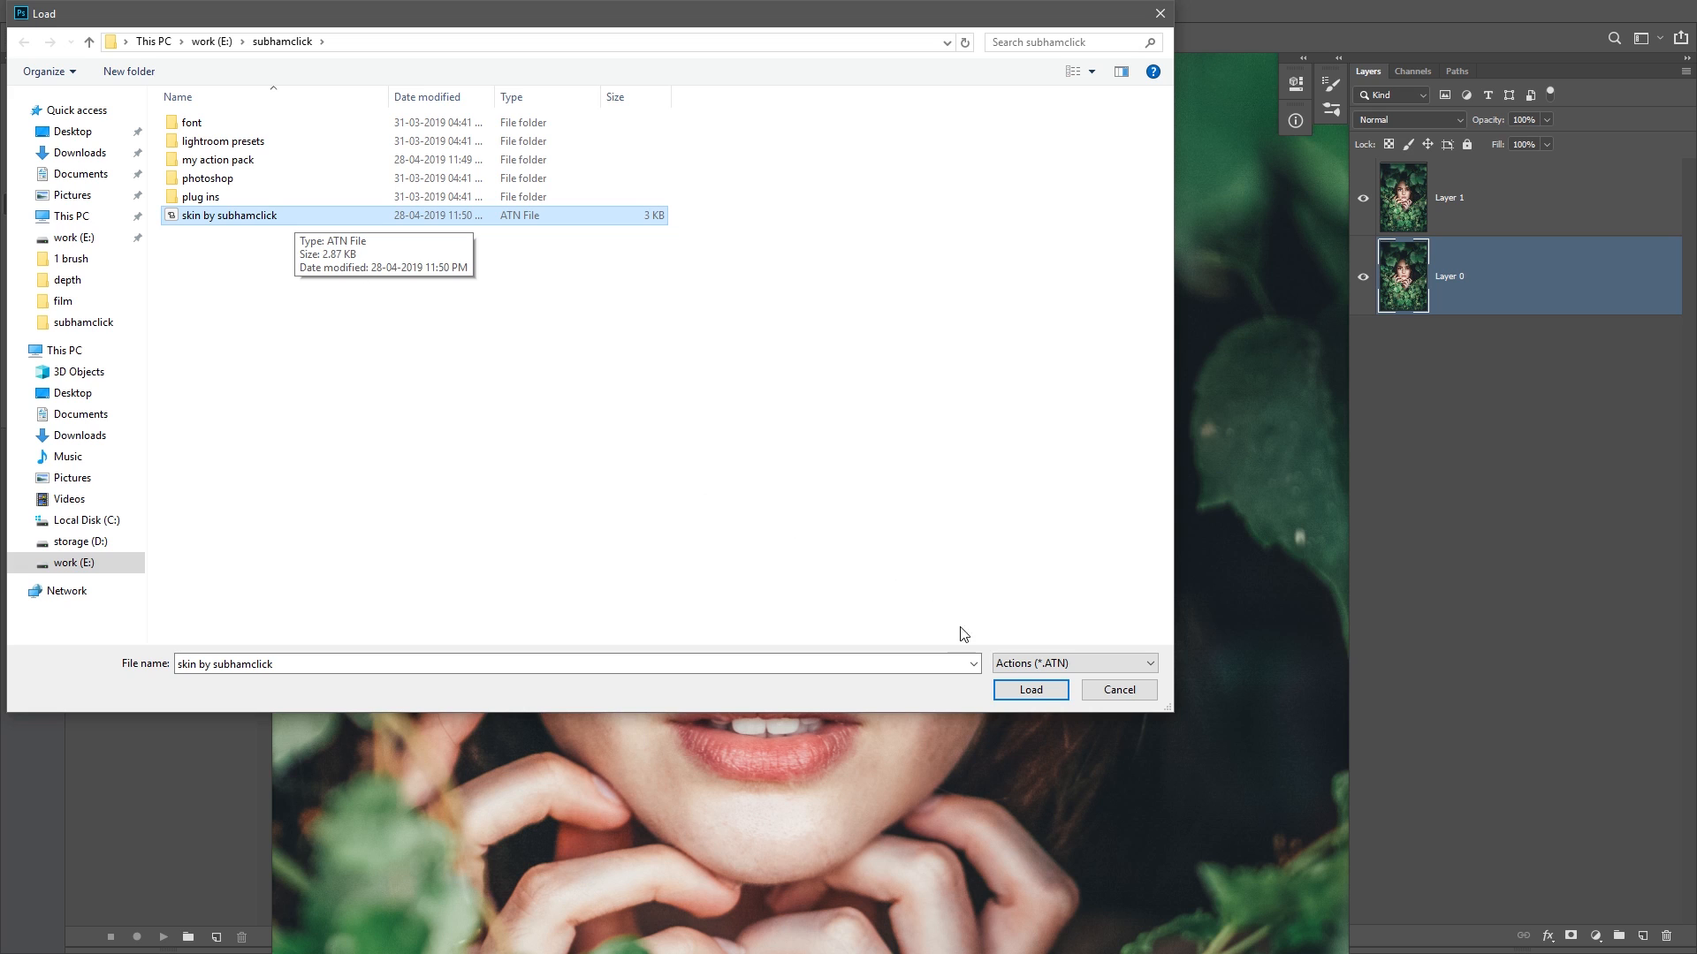
{"action": "left_click", "coordinate": [1030, 689]}
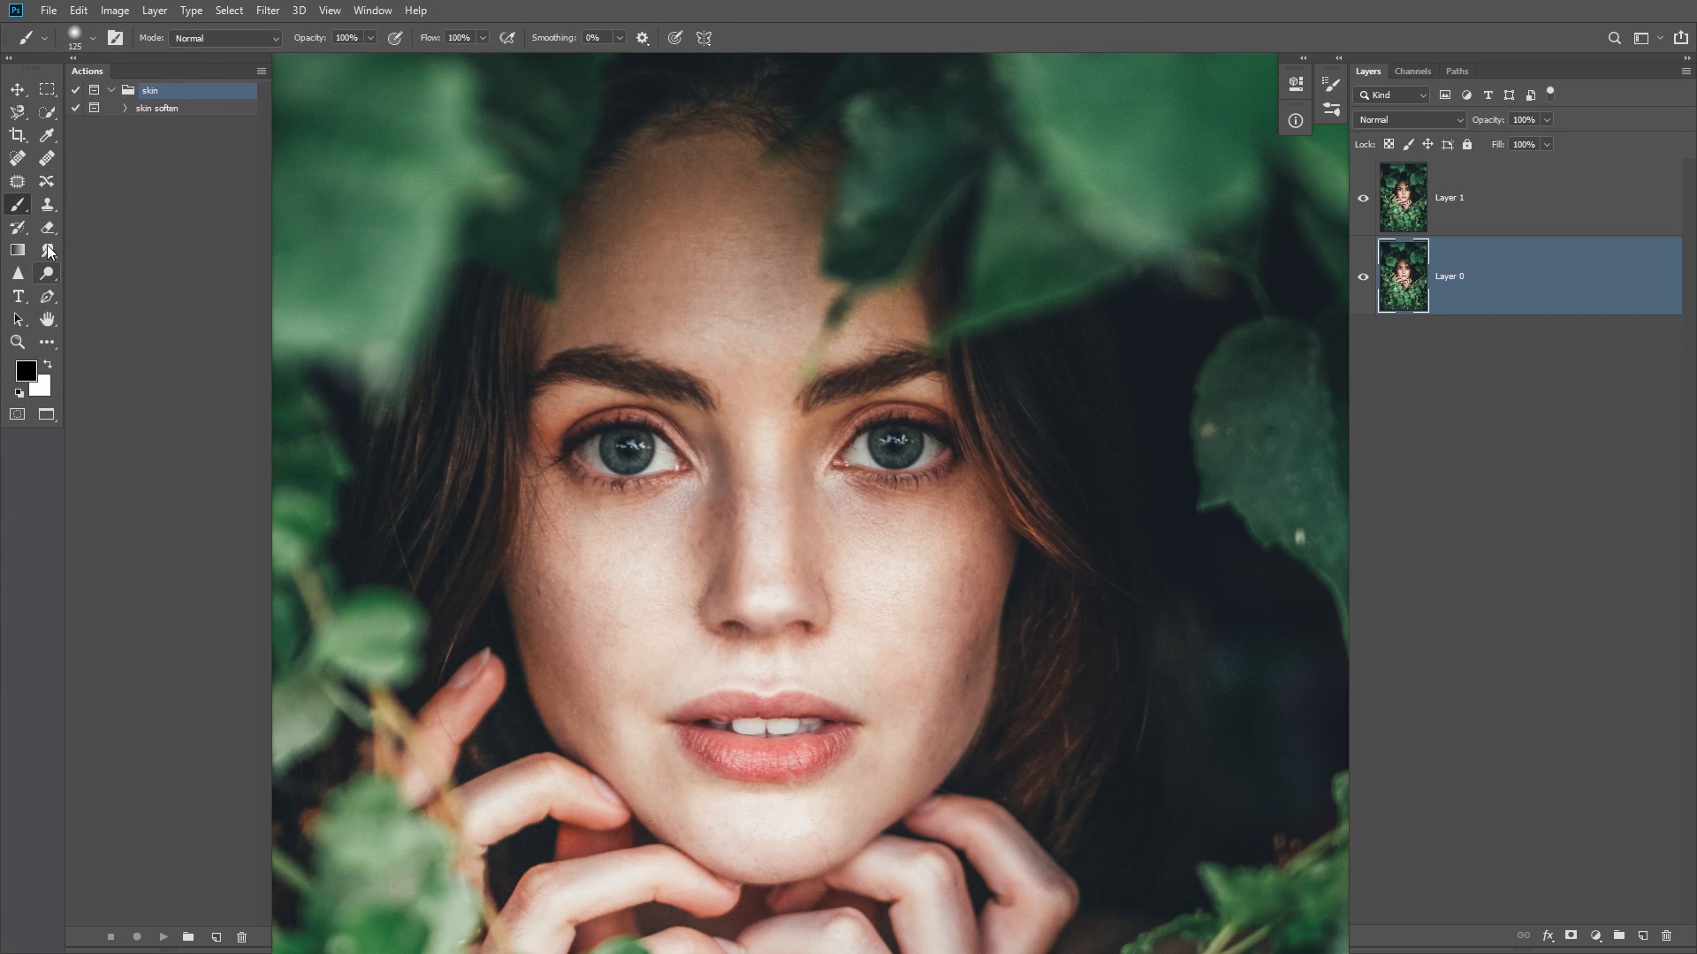
- Toggle Layer 1's visibility to compare it with Layer 0, and run the skin soften action on Layer 1, dismissing its message
{"action": "left_click", "coordinate": [171, 111]}
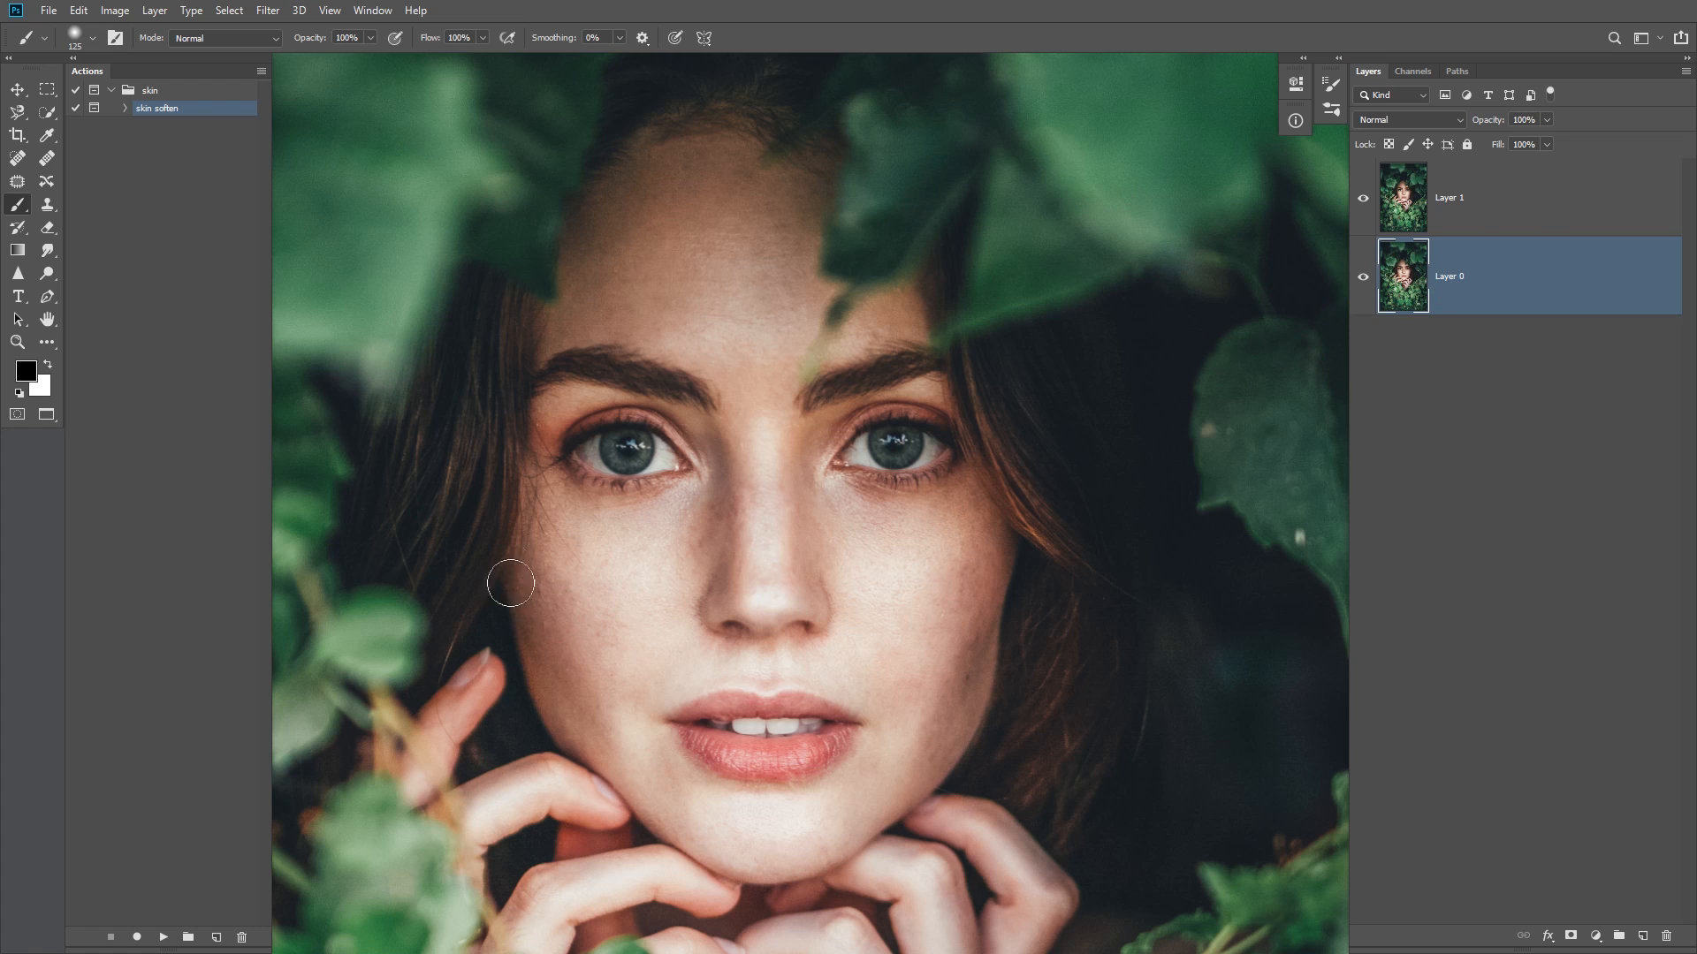
{"action": "left_click", "coordinate": [1362, 198]}
{"action": "left_click", "coordinate": [1362, 198]}
{"action": "left_click", "coordinate": [1362, 198]}
{"action": "left_click", "coordinate": [1362, 198]}
{"action": "left_click", "coordinate": [1471, 185]}
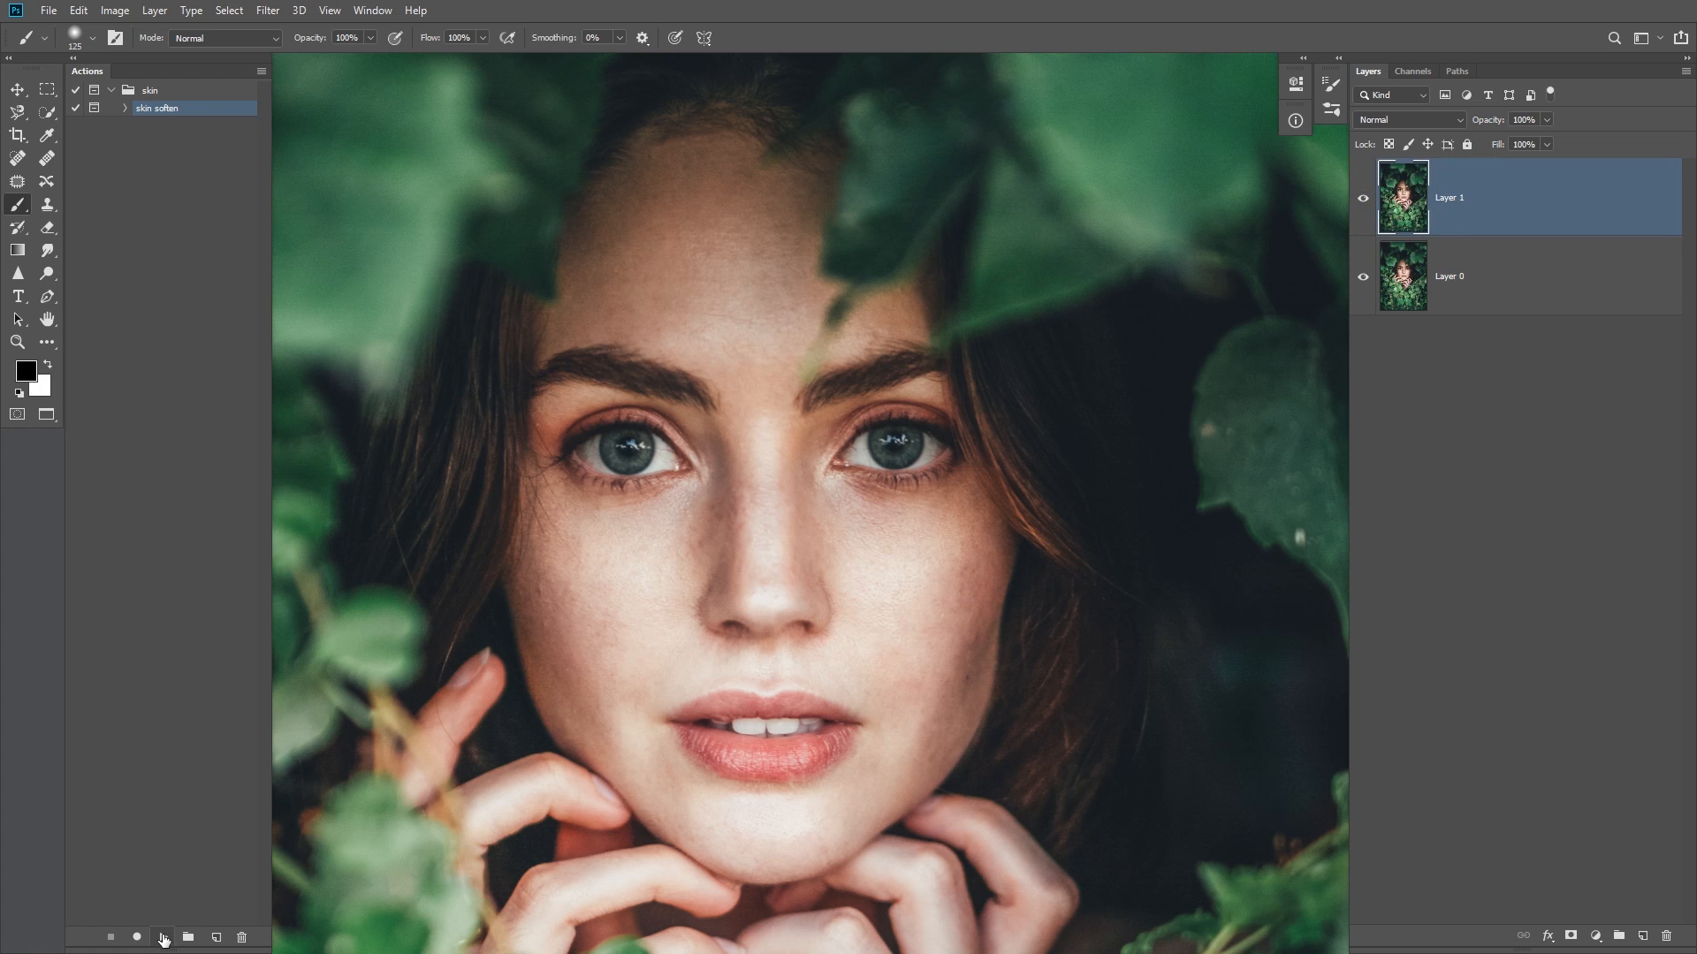
{"action": "left_click", "coordinate": [163, 939]}
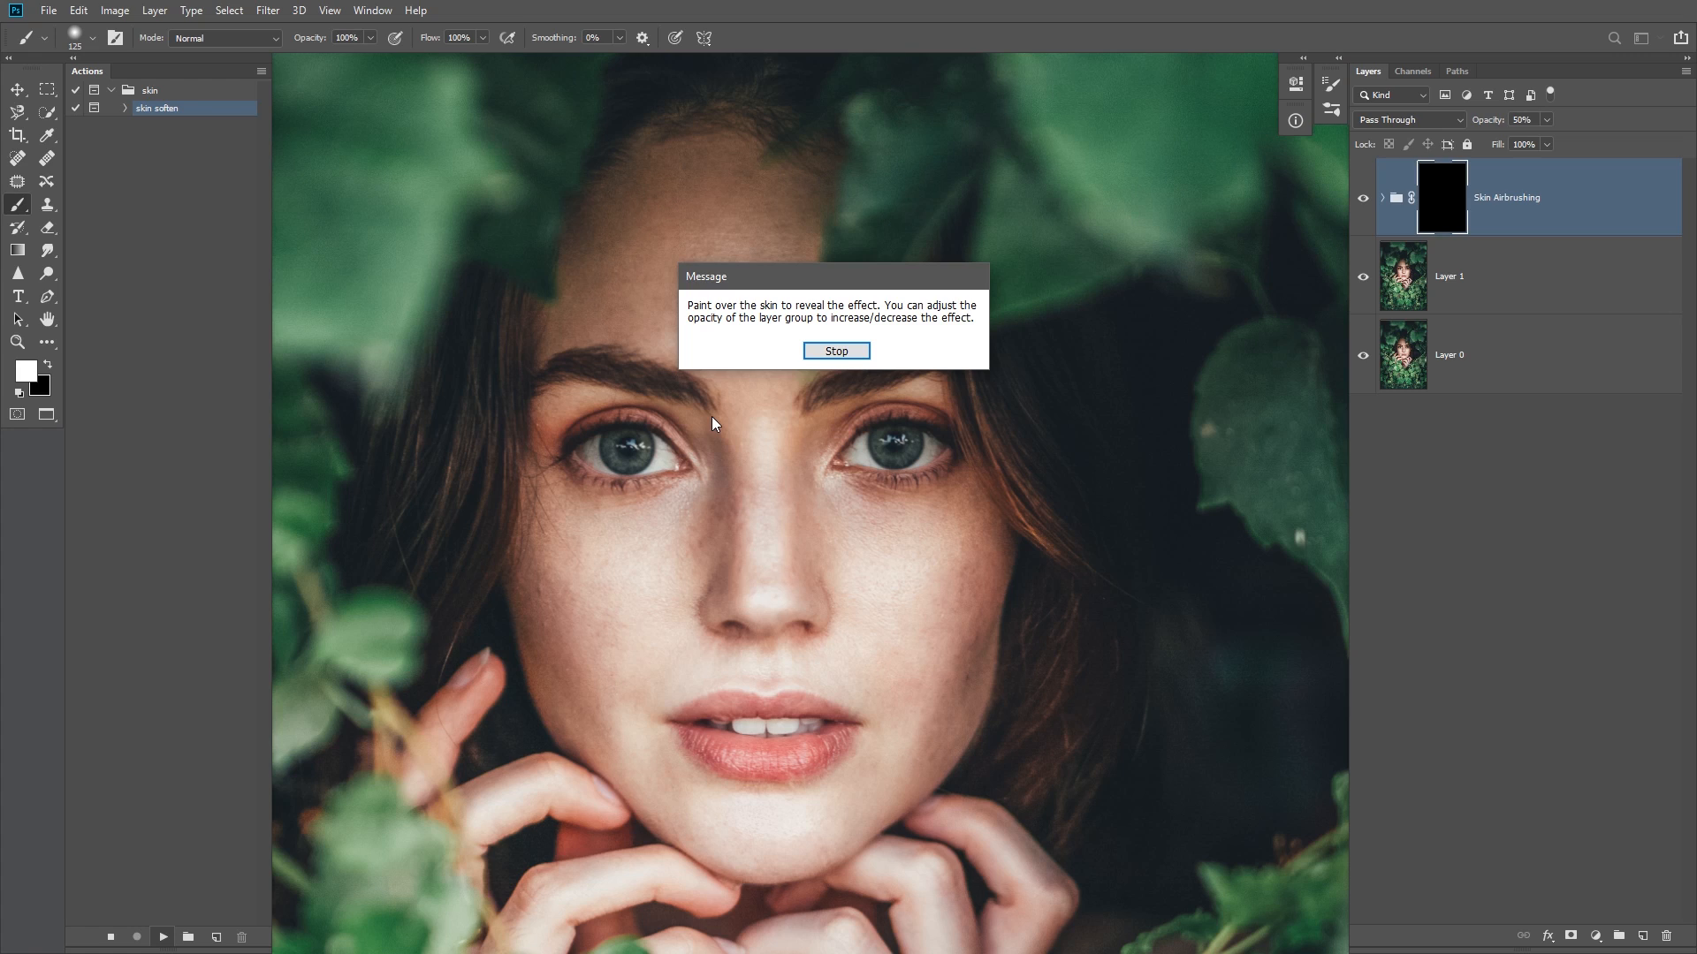
{"action": "left_click", "coordinate": [836, 351]}
- Paint white on the Skin Airbrushing group's mask over the forehead, down to the eyebrows and around the leaf
{"action": "scroll", "coordinate": [720, 366], "scroll_direction": "up", "scroll_amount": 1}
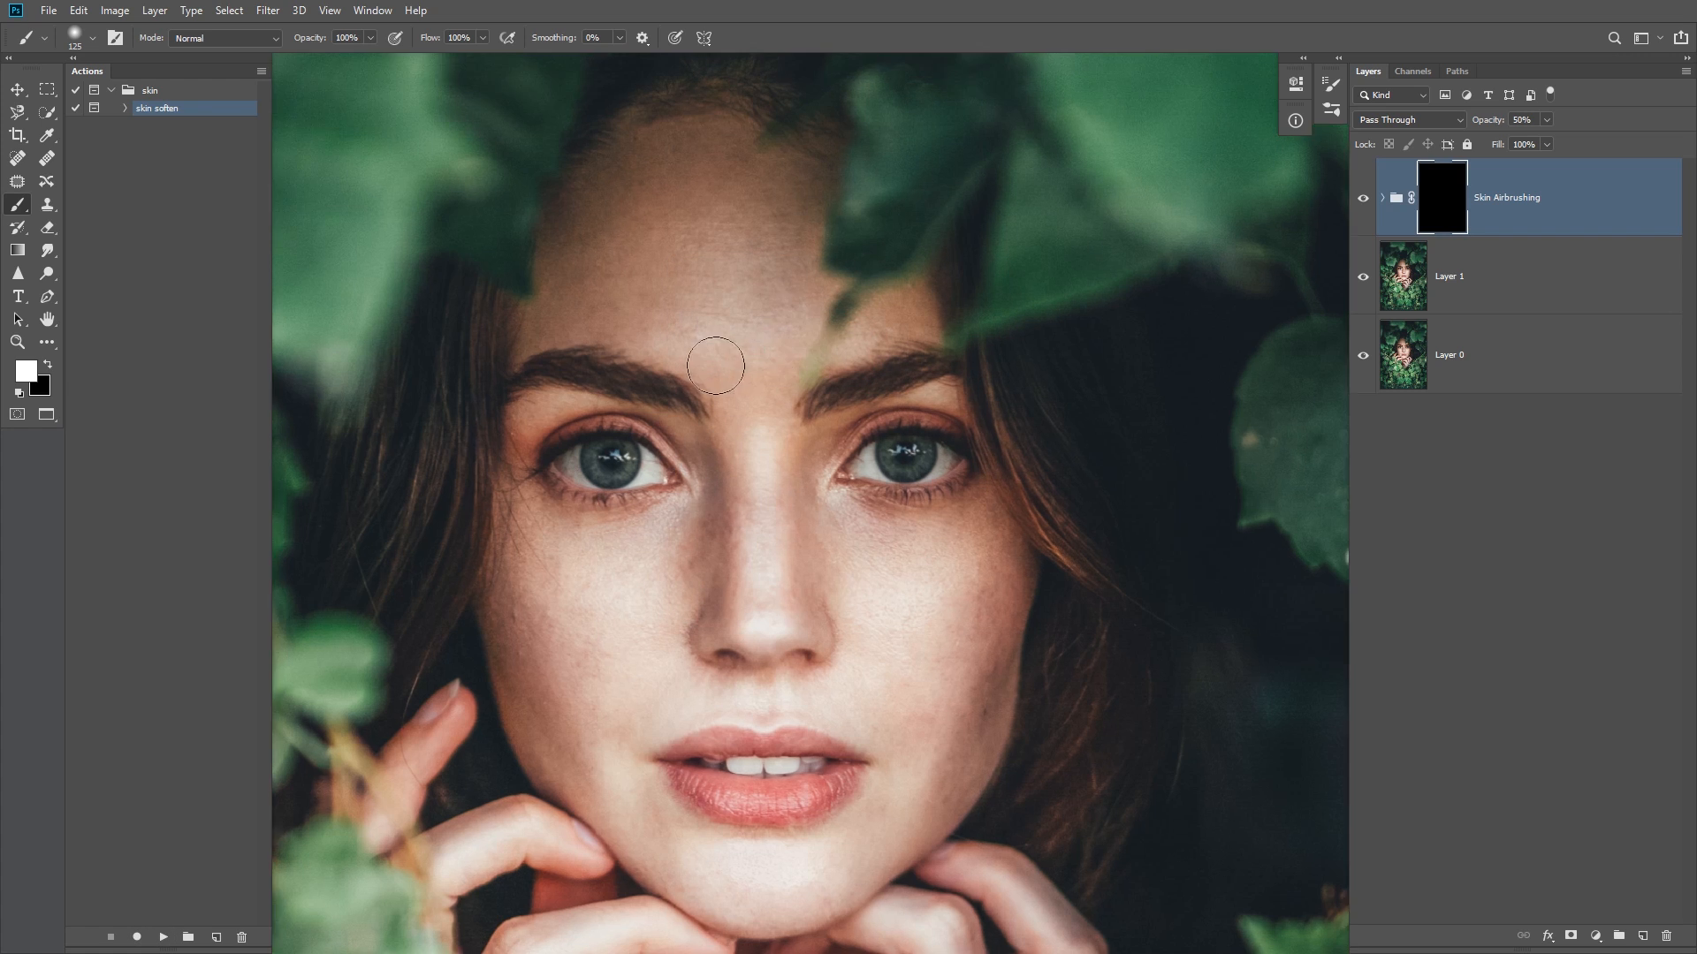
{"action": "scroll", "coordinate": [720, 366], "scroll_direction": "up", "scroll_amount": 2}
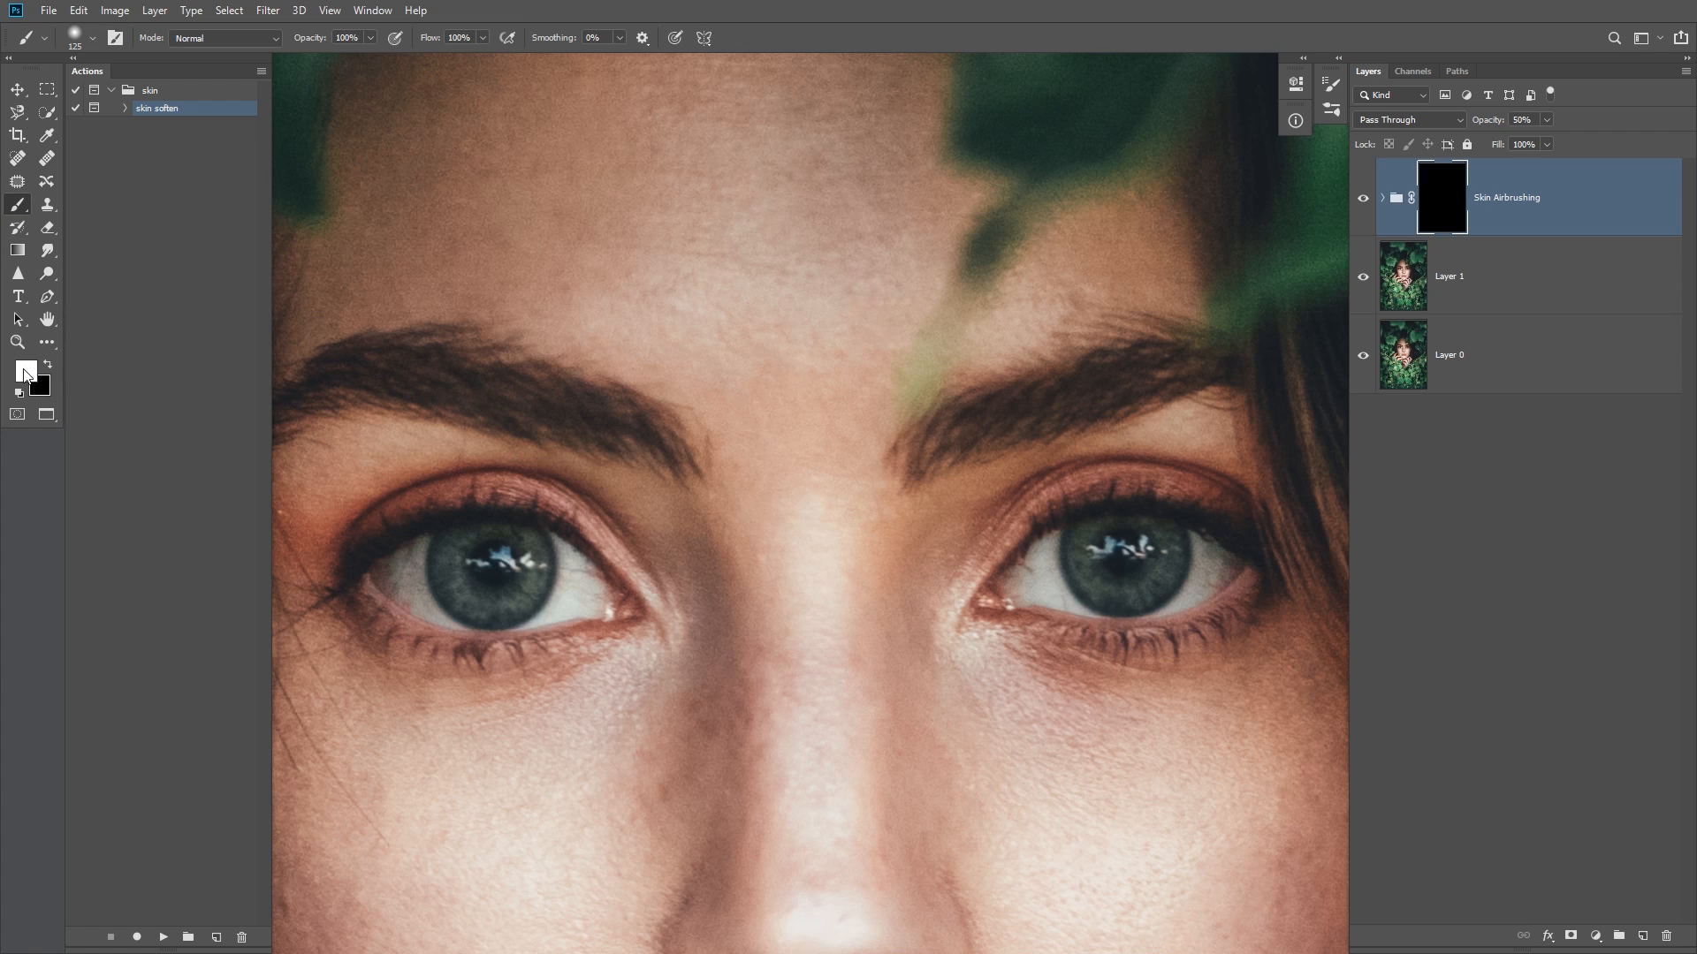
{"action": "left_click_drag", "start_coordinate": [570, 347], "coordinate": [617, 606]}
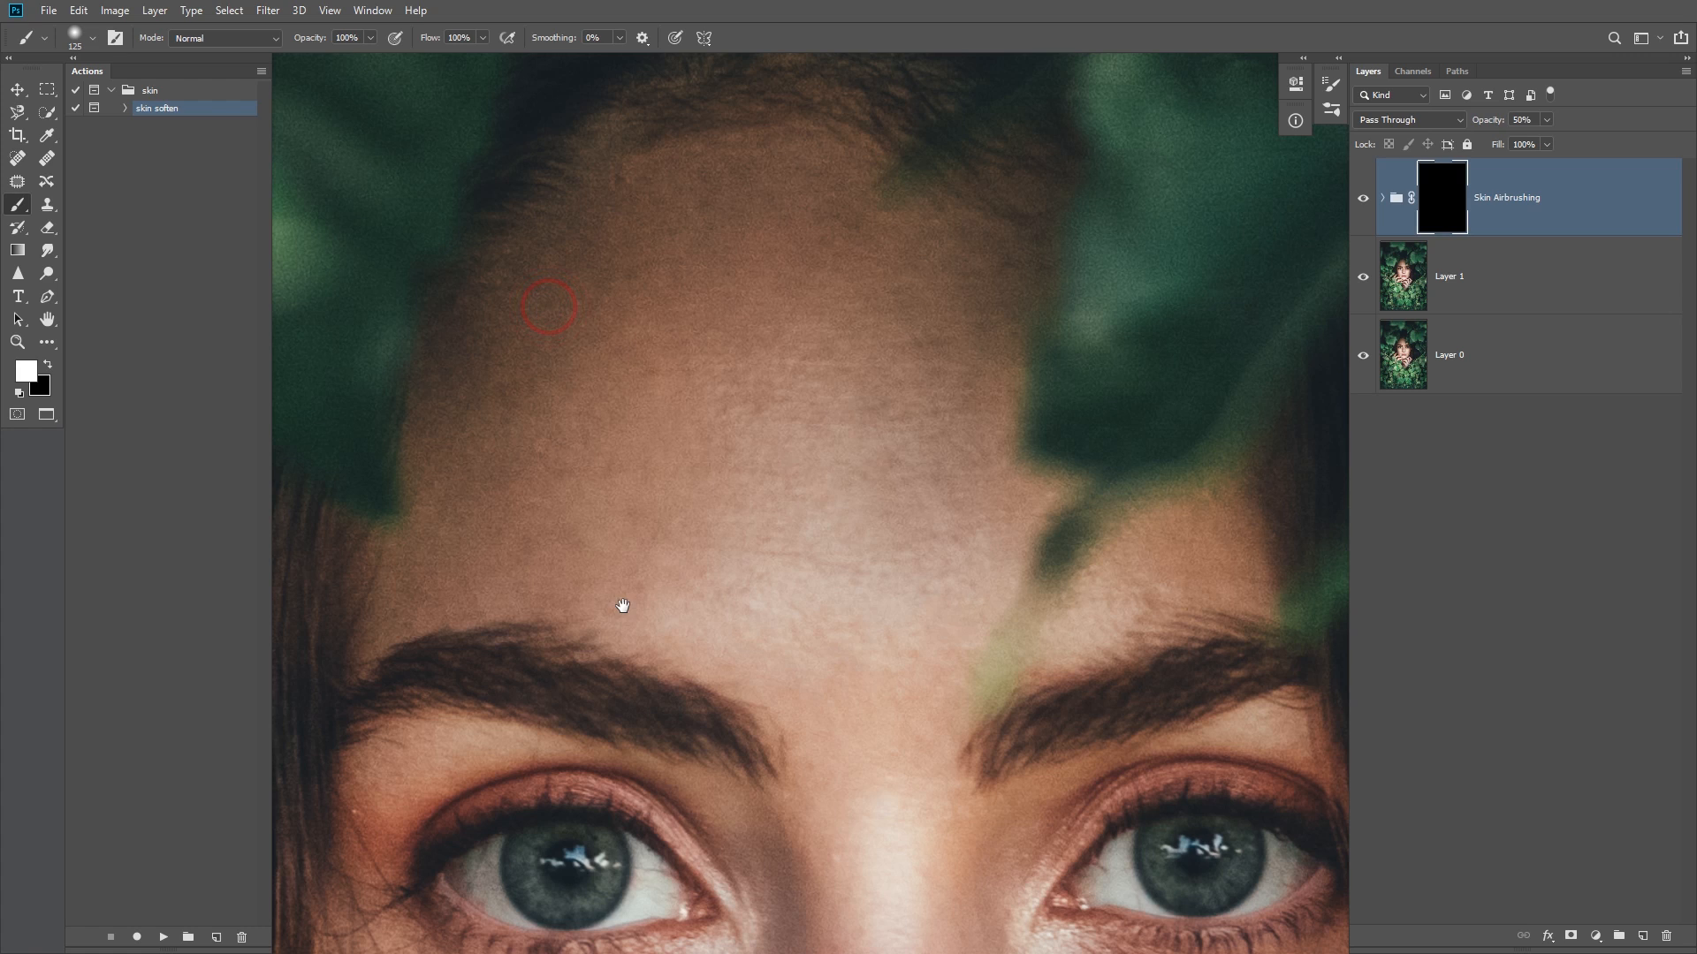
{"action": "left_click", "coordinate": [762, 301]}
{"action": "mouse_move", "coordinate": [801, 447]}
{"action": "left_mouse_down"}
{"action": "mouse_move", "coordinate": [757, 598]}
{"action": "mouse_move", "coordinate": [799, 644]}
{"action": "mouse_move", "coordinate": [928, 644]}
{"action": "mouse_move", "coordinate": [1107, 616]}
{"action": "mouse_move", "coordinate": [1053, 434]}
{"action": "left_mouse_up"}
{"action": "left_click", "coordinate": [1096, 626]}
{"action": "scroll", "coordinate": [1053, 435], "scroll_direction": "down", "scroll_amount": 2}
{"action": "scroll", "coordinate": [1054, 435], "scroll_direction": "down", "scroll_amount": 1}
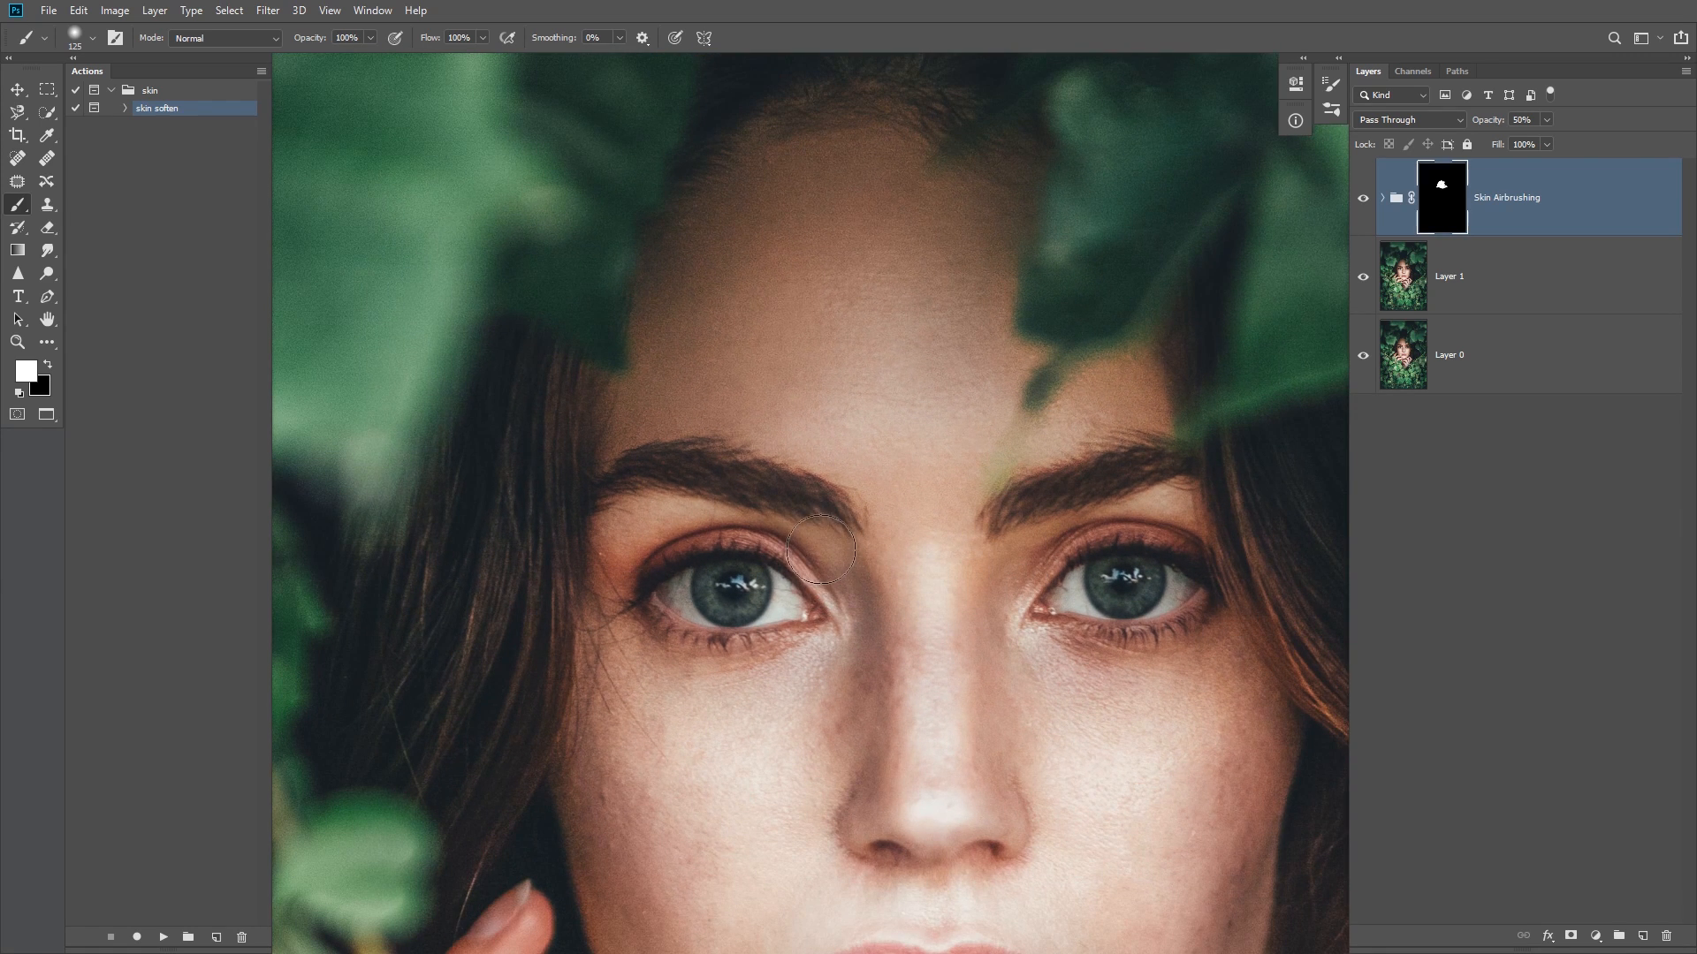
- Paint white on the Skin Airbrushing mask over the cheek on the image's left side and over the nose
{"action": "left_click", "coordinate": [779, 527]}
{"action": "left_click_drag", "start_coordinate": [765, 814], "coordinate": [761, 663]}
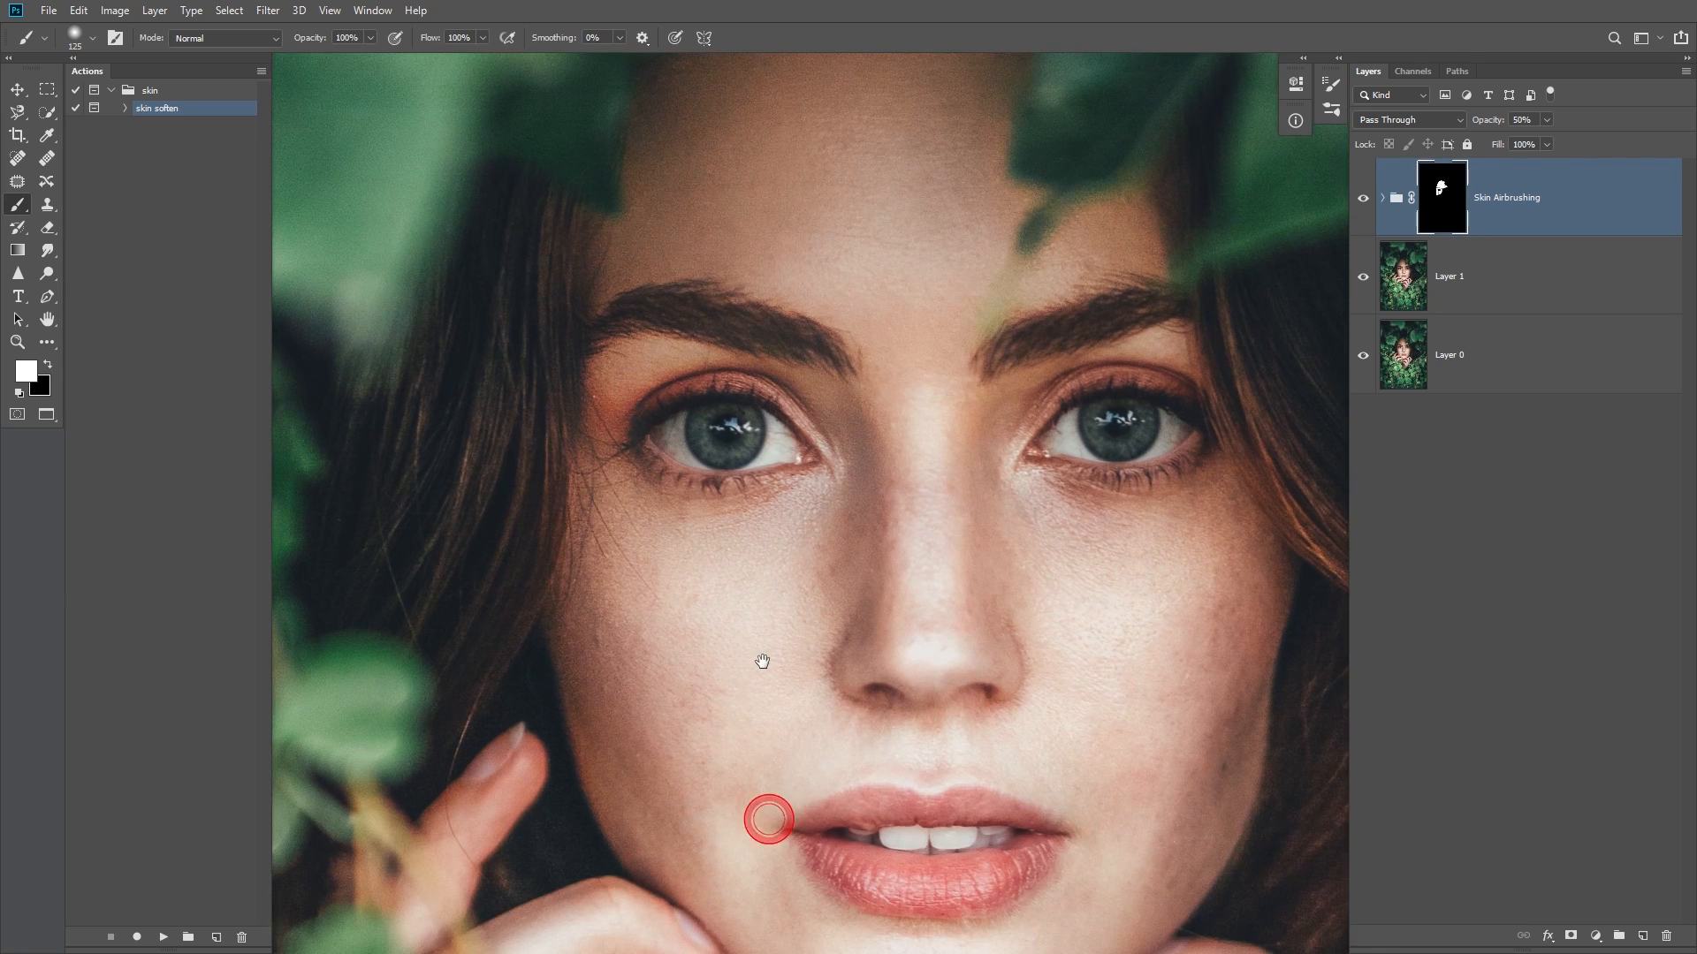
{"action": "left_click", "coordinate": [810, 601]}
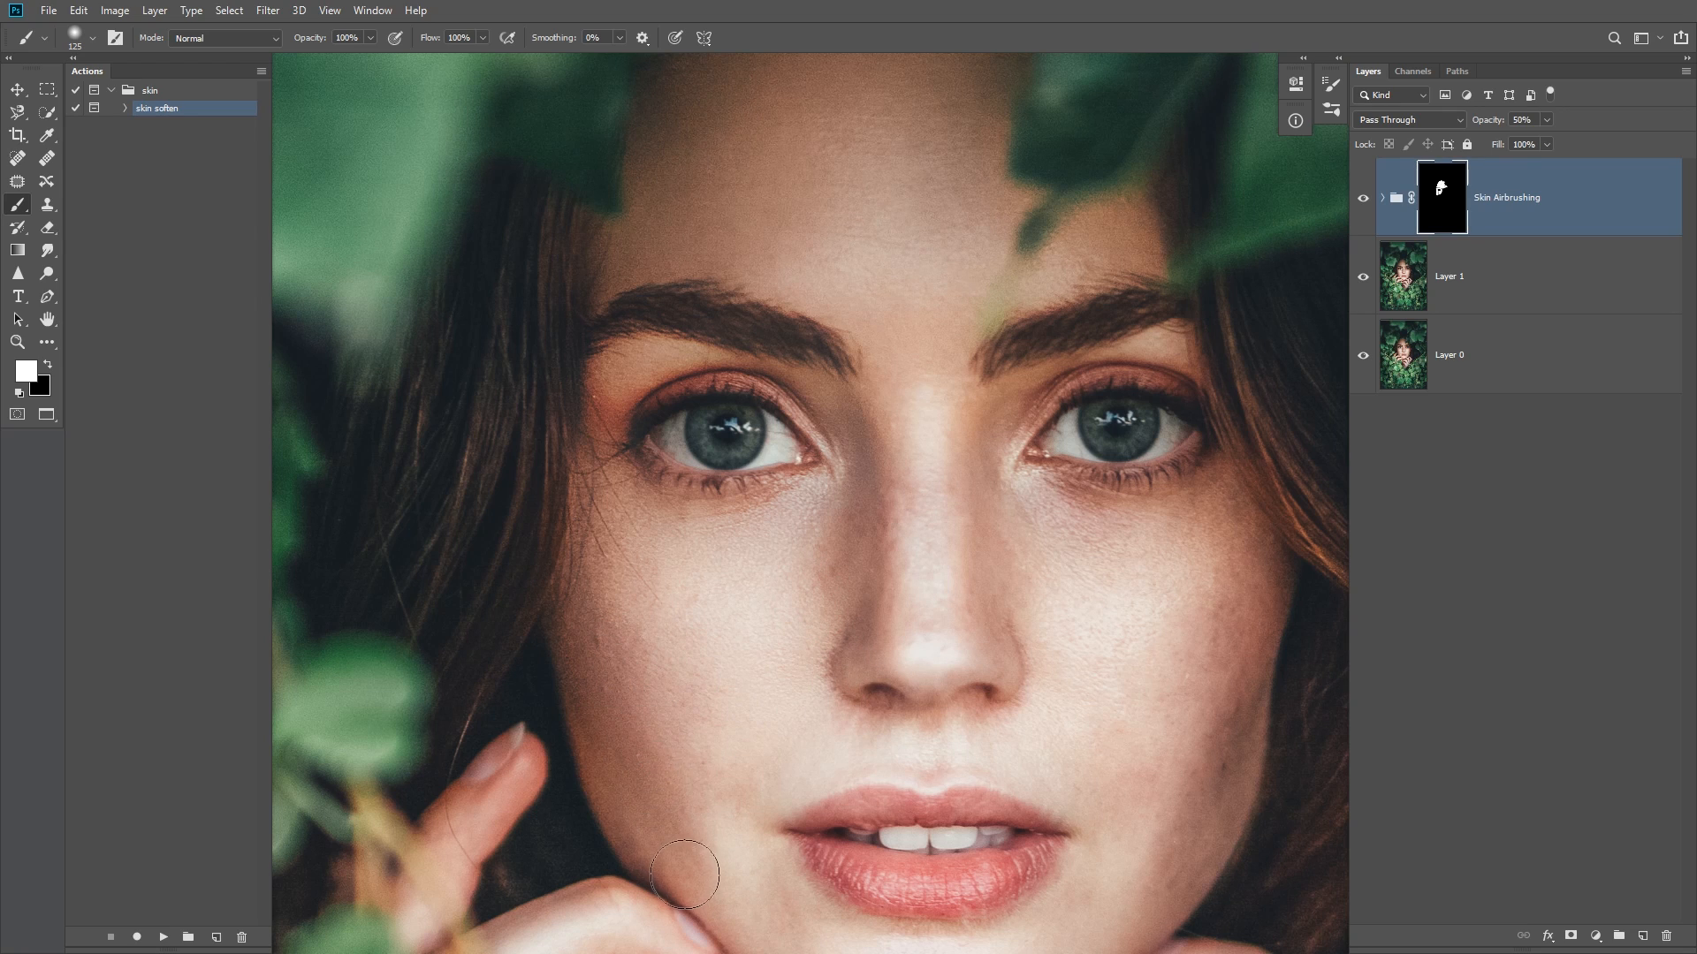
{"action": "left_click", "coordinate": [874, 549]}
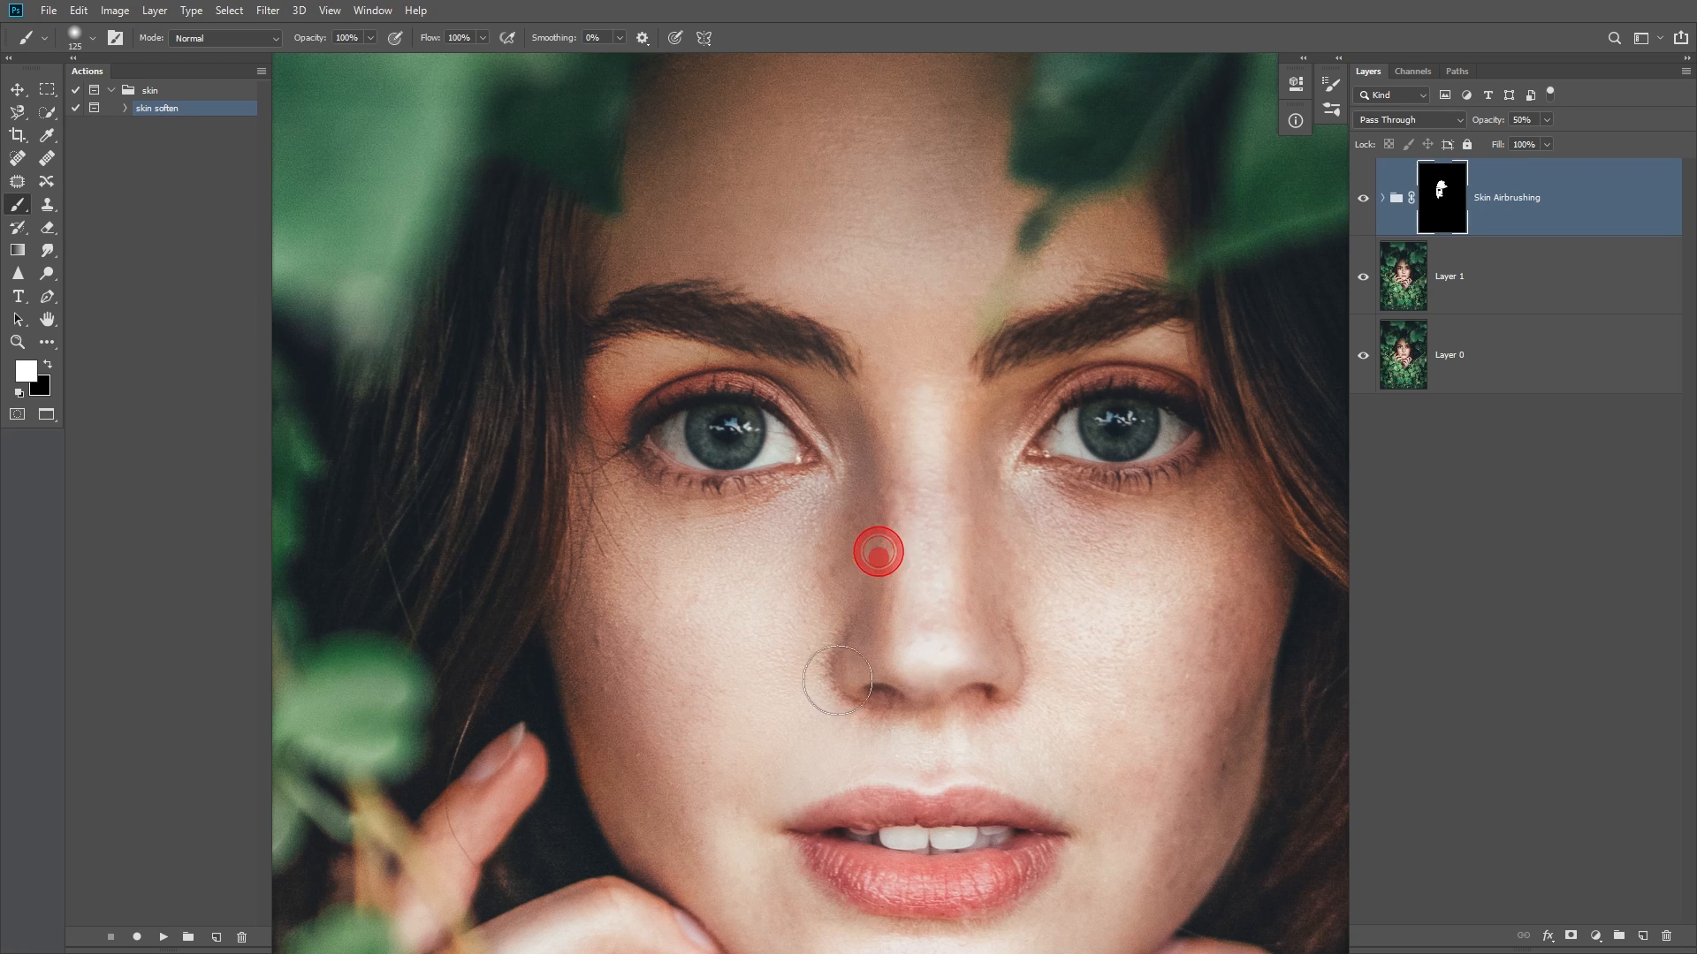
{"action": "left_click", "coordinate": [986, 597]}
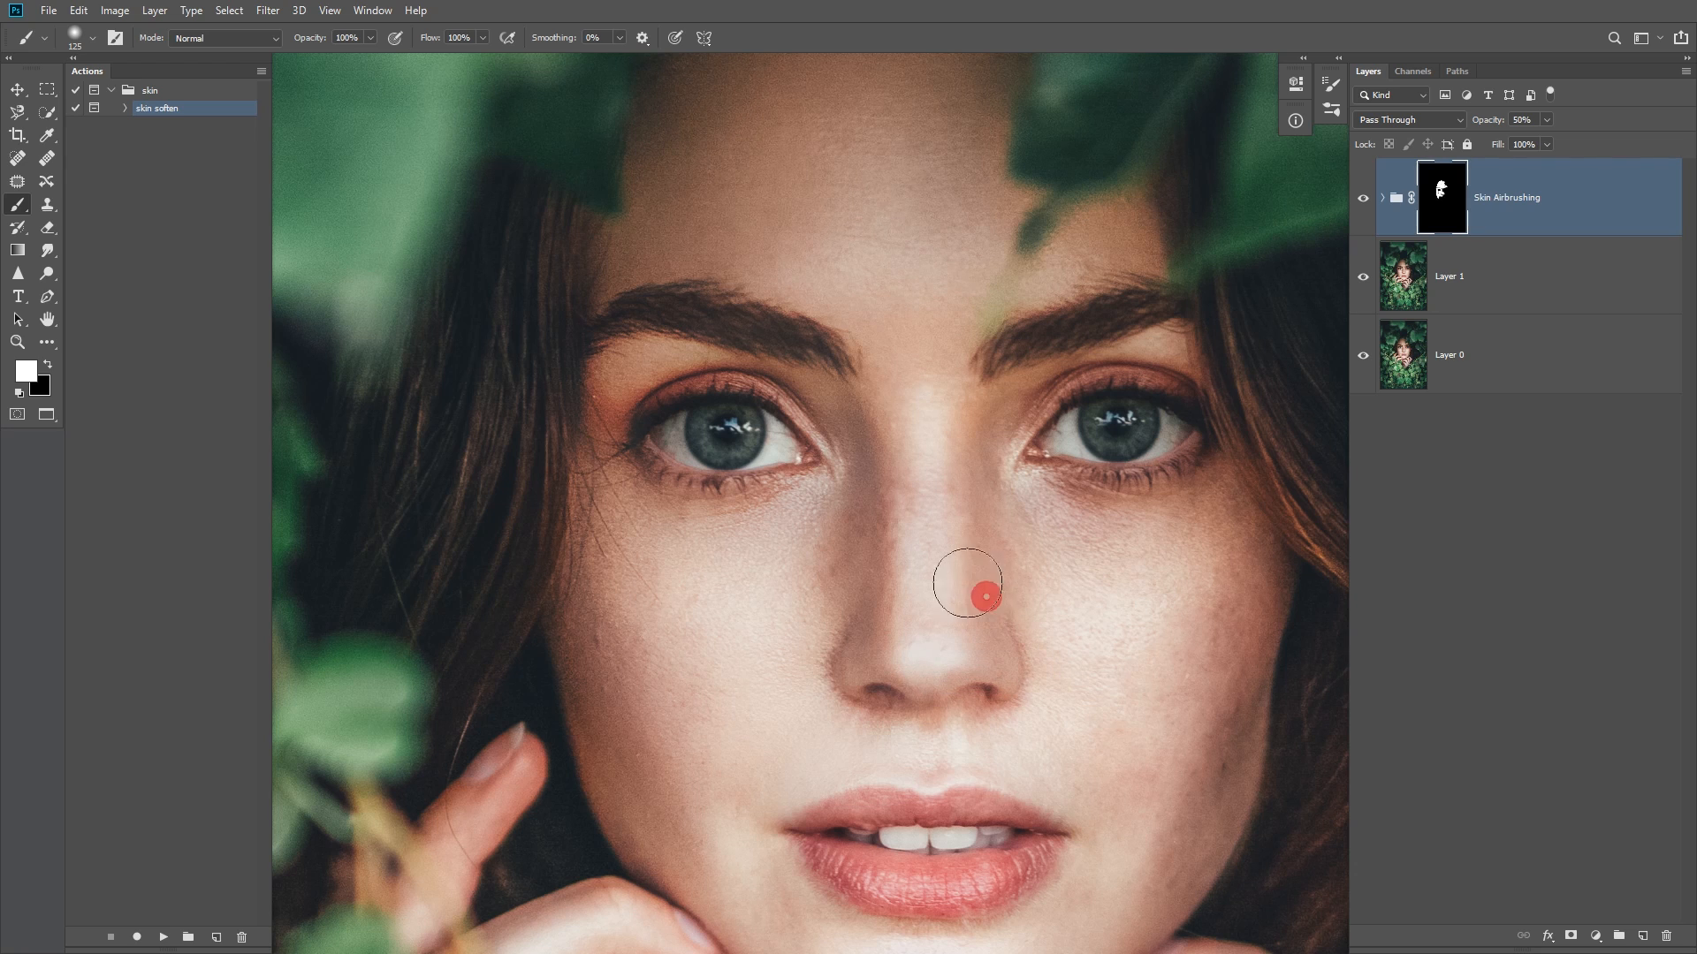
- Extend the white mask painting over the cheek on the image's right side, the jaw and the chin
{"action": "mouse_move", "coordinate": [1162, 360]}
{"action": "left_mouse_down"}
{"action": "mouse_move", "coordinate": [1068, 598]}
{"action": "mouse_move", "coordinate": [594, 734]}
{"action": "mouse_move", "coordinate": [777, 896]}
{"action": "left_mouse_up"}
{"action": "left_click_drag", "start_coordinate": [750, 932], "coordinate": [602, 668]}
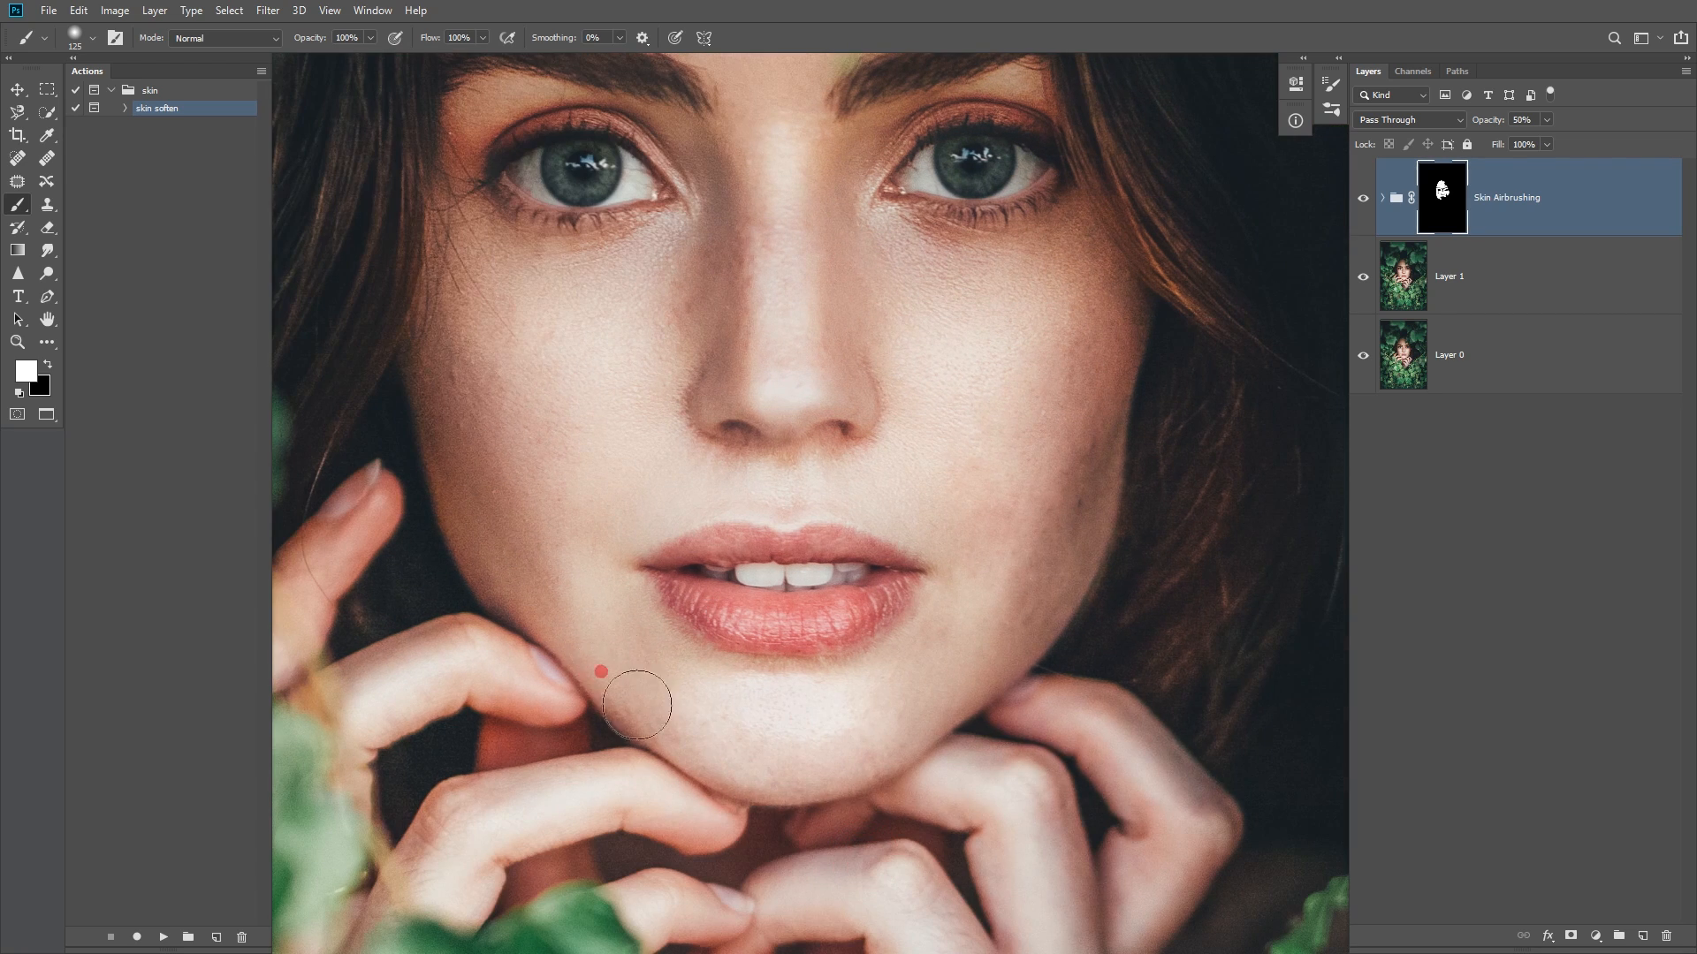
{"action": "mouse_move", "coordinate": [1019, 589]}
{"action": "left_mouse_down"}
{"action": "mouse_move", "coordinate": [999, 511]}
{"action": "mouse_move", "coordinate": [742, 244]}
{"action": "mouse_move", "coordinate": [769, 651]}
{"action": "left_mouse_up"}
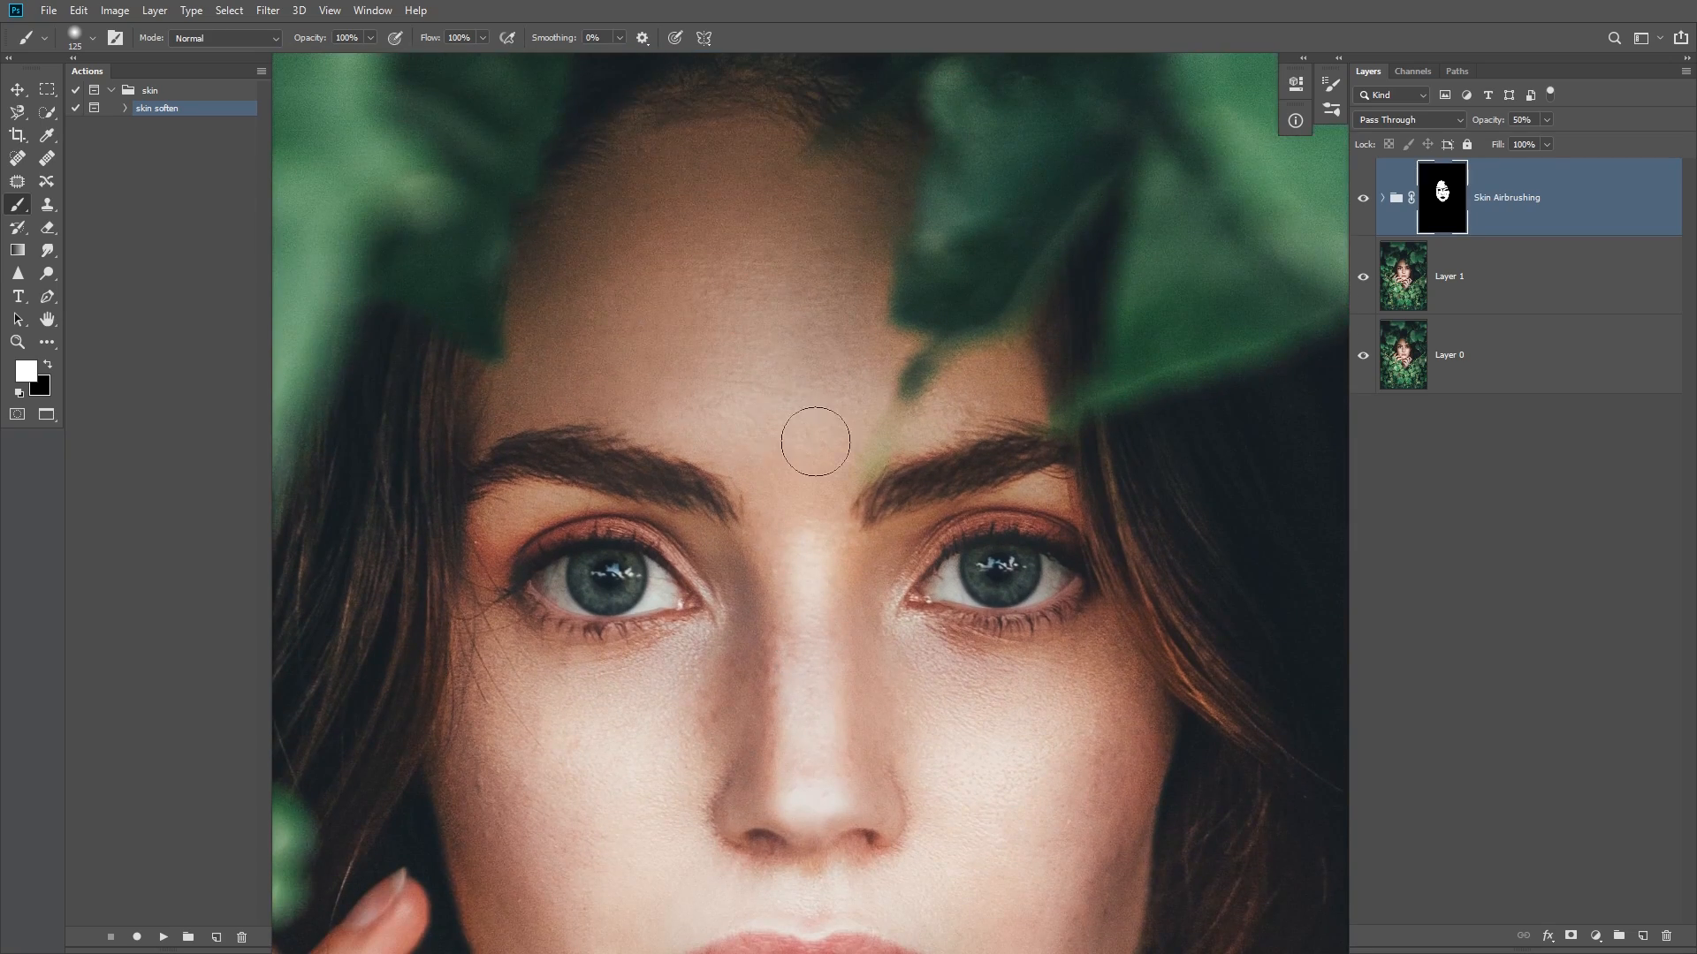
- Examine the softened skin in the whole image and close up on the face
{"action": "scroll", "coordinate": [824, 450], "scroll_direction": "down", "scroll_amount": 3}
{"action": "scroll", "coordinate": [826, 452], "scroll_direction": "down", "scroll_amount": 3}
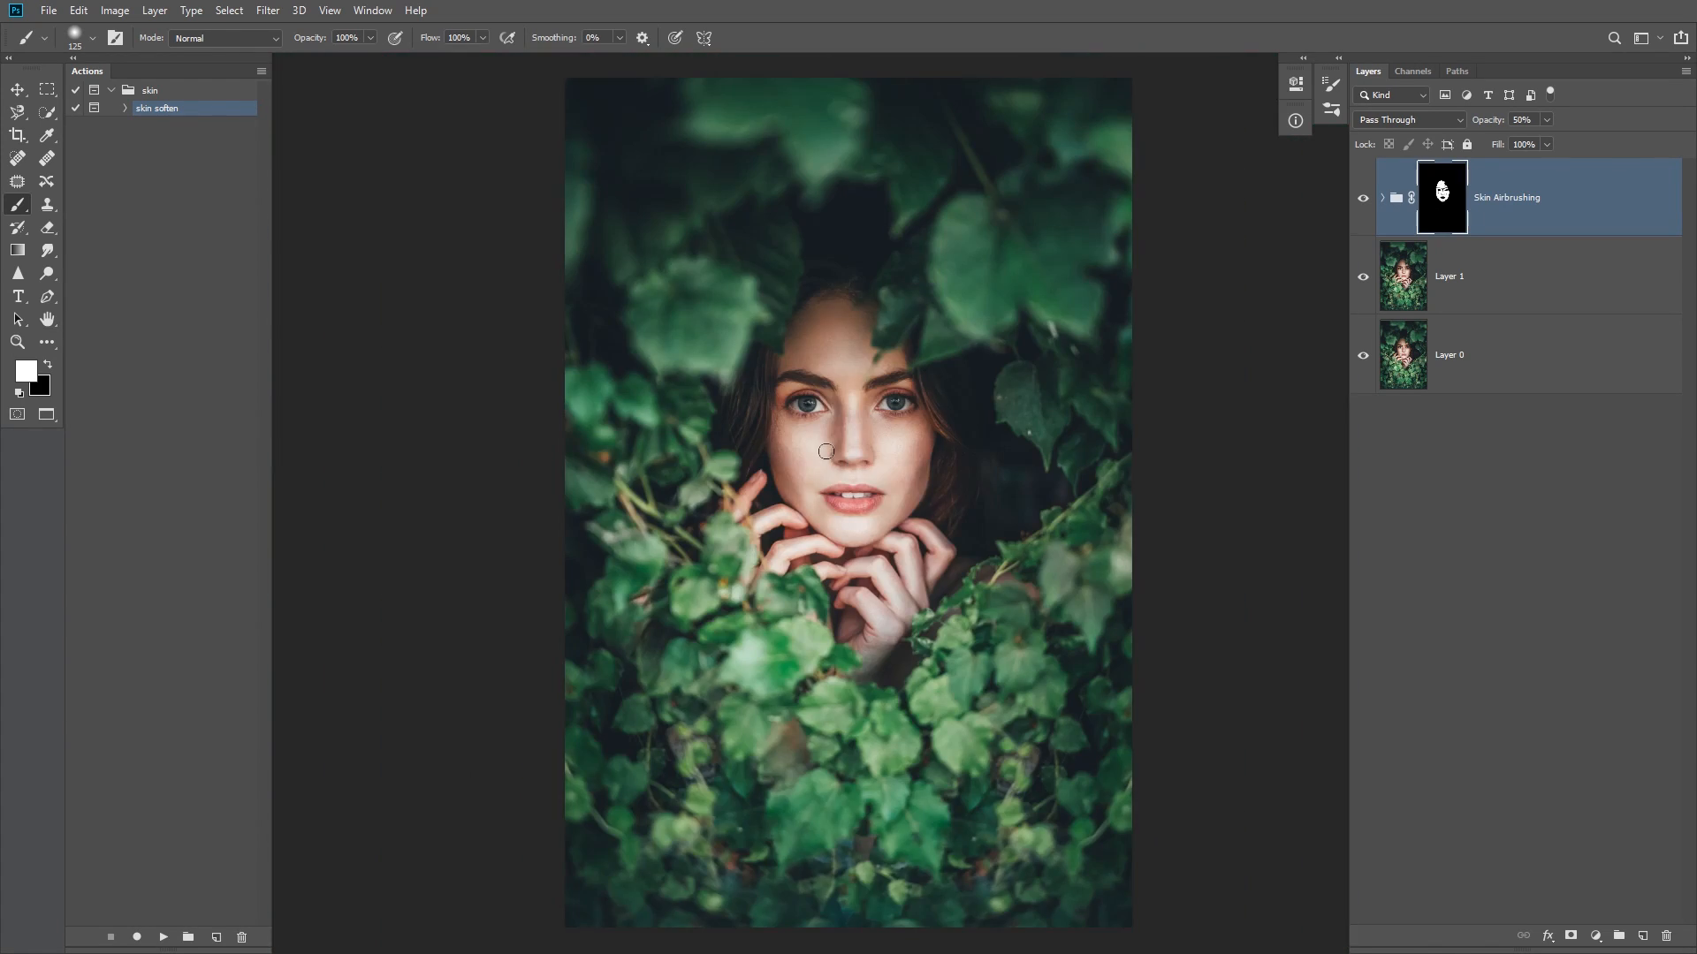
{"action": "scroll", "coordinate": [839, 438], "scroll_direction": "up", "scroll_amount": 4}
{"action": "scroll", "coordinate": [878, 409], "scroll_direction": "up", "scroll_amount": 2}
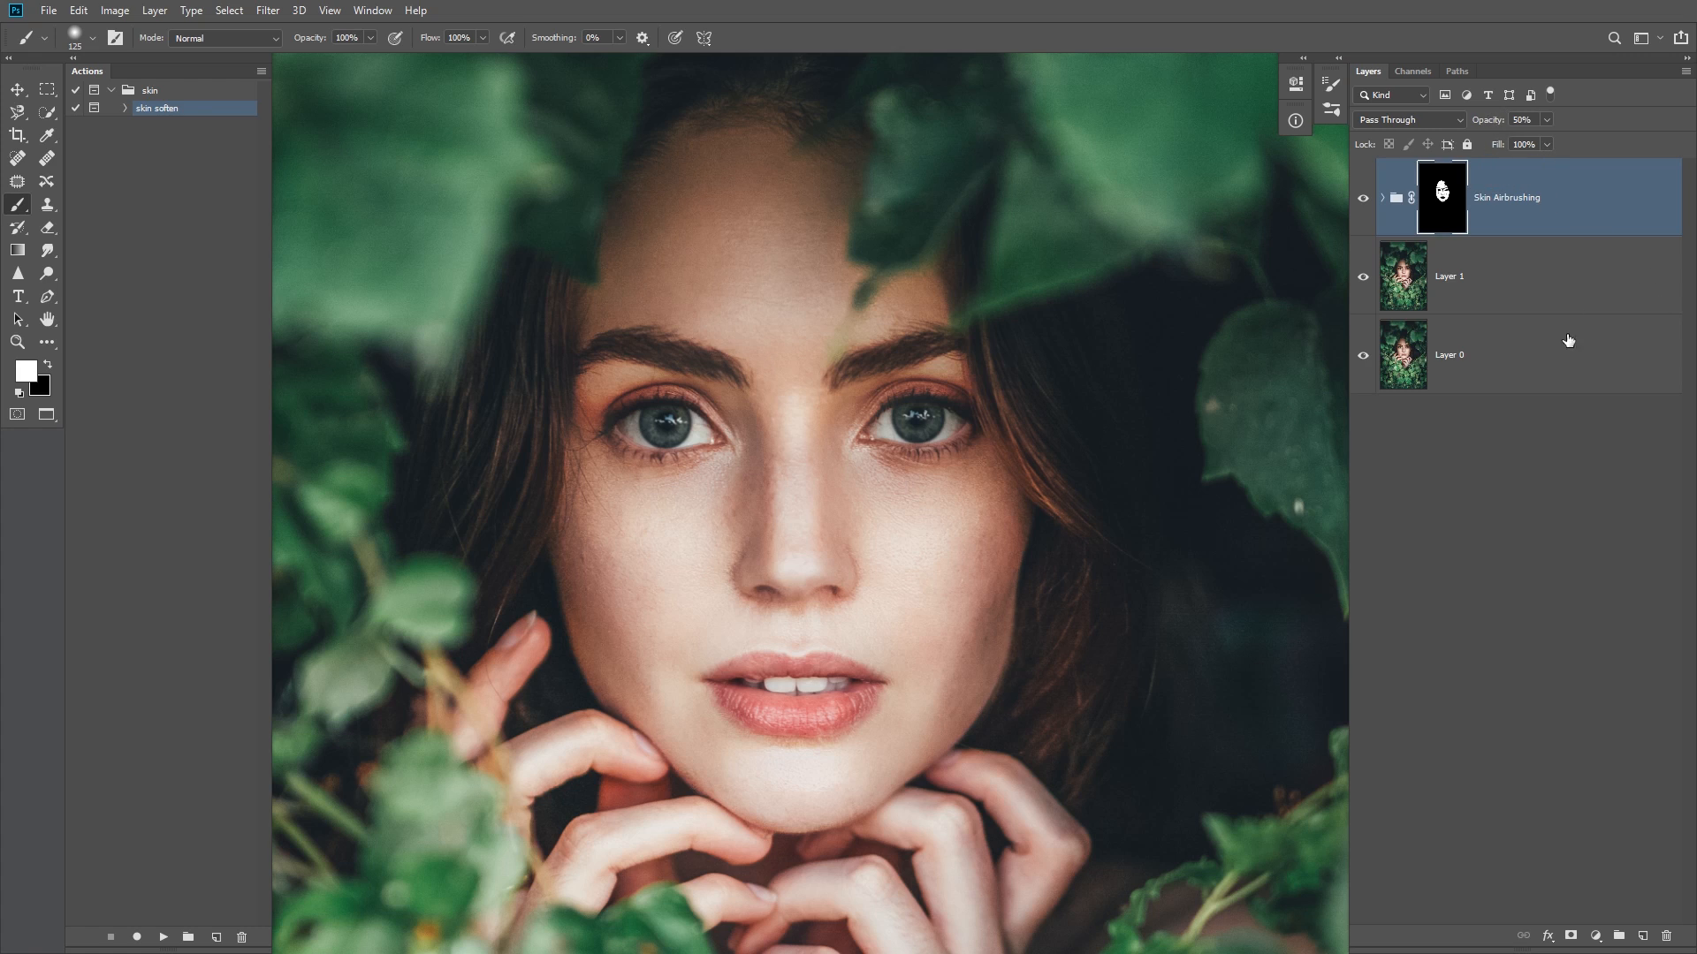
{"action": "left_click", "coordinate": [1542, 493]}
{"action": "key", "text": "x"}
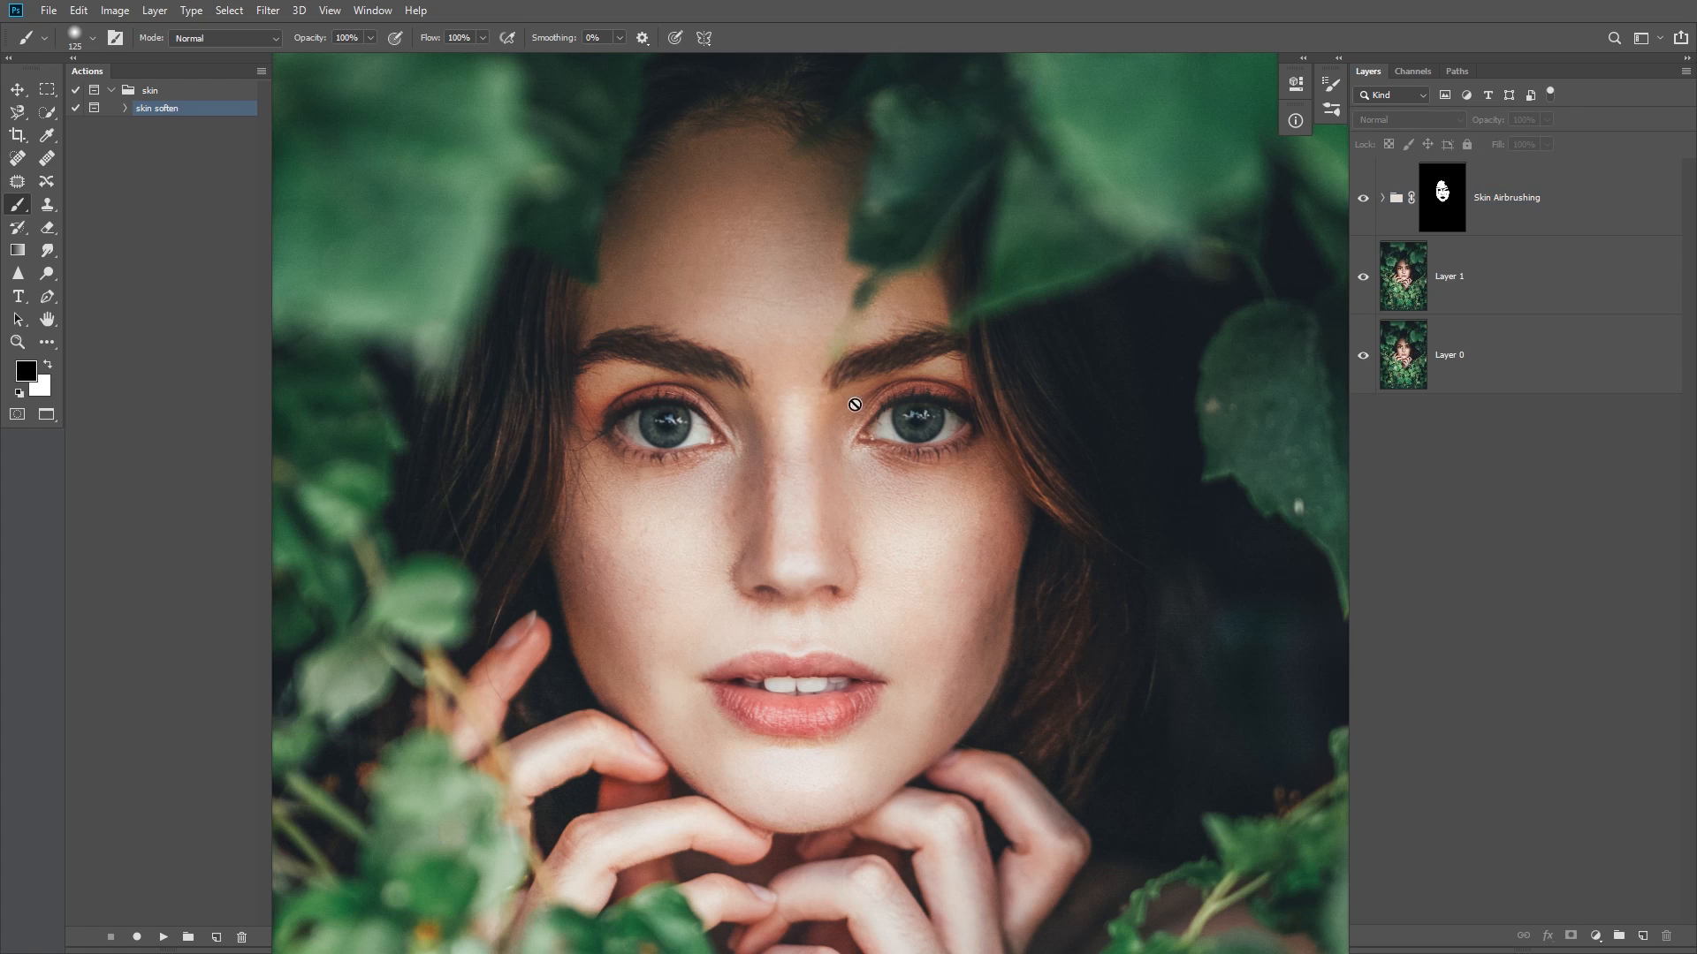
{"action": "left_click", "coordinate": [1545, 207]}
{"action": "key", "text": "x"}
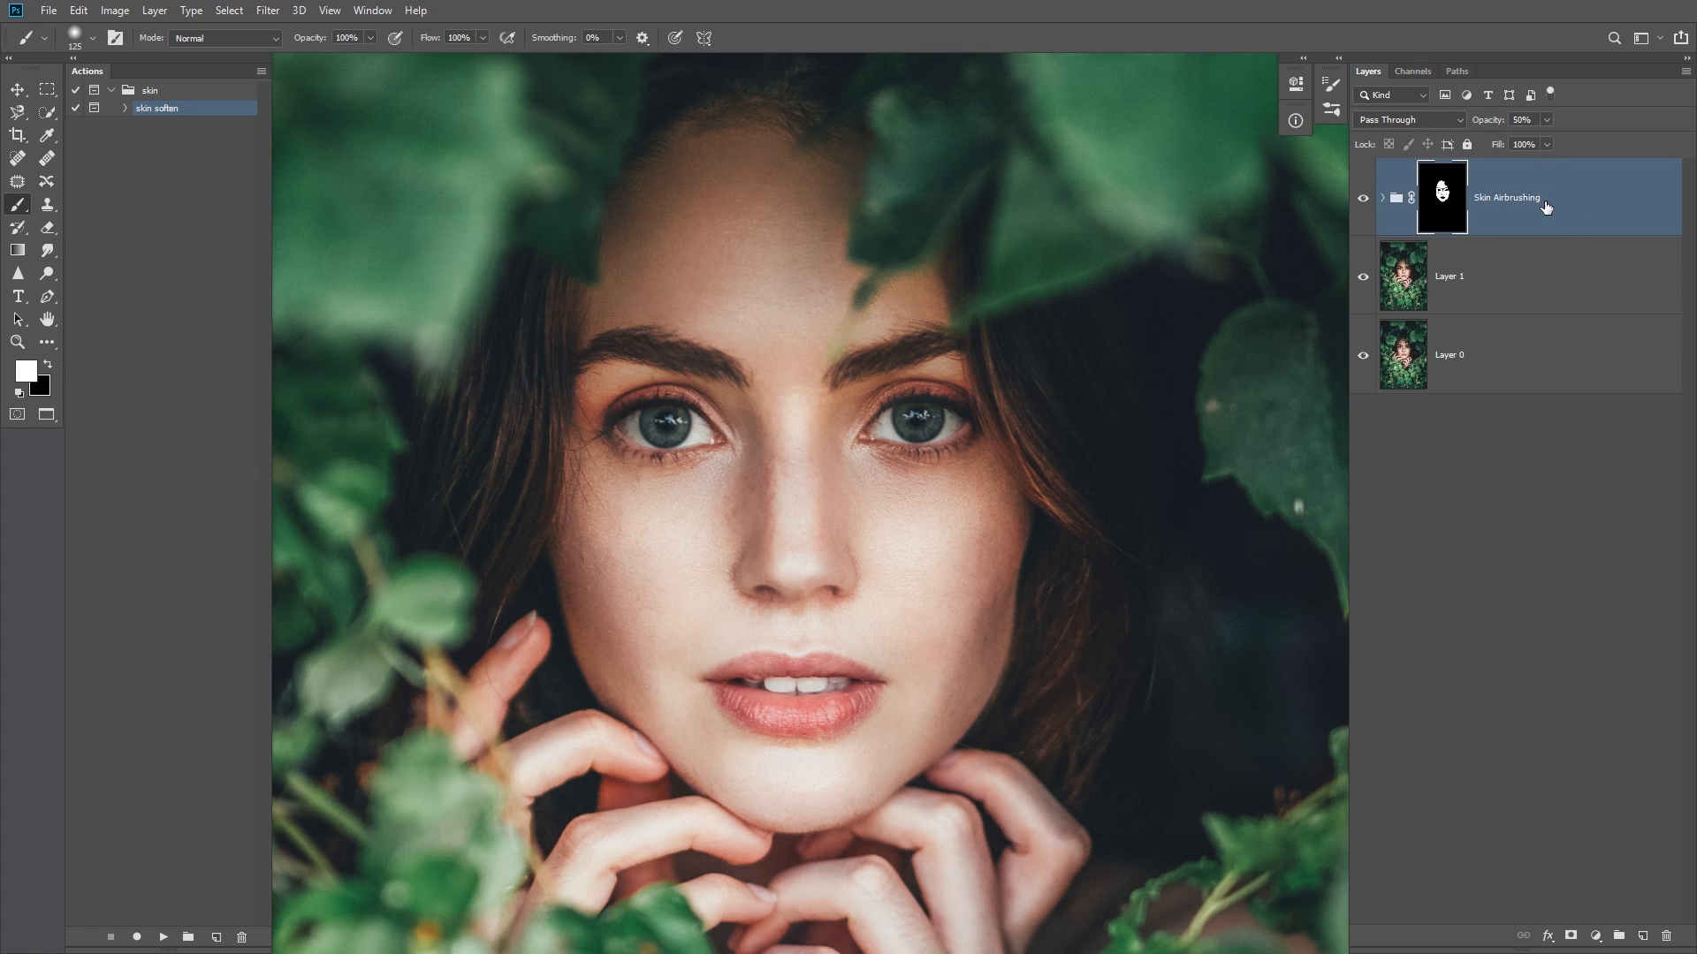
- Lower the Skin Airbrushing group's opacity to 0% to compare the face without the softening, and deselect the group
{"action": "left_click", "coordinate": [1605, 197]}
{"action": "left_click_drag", "start_coordinate": [1496, 121], "coordinate": [1216, 159]}
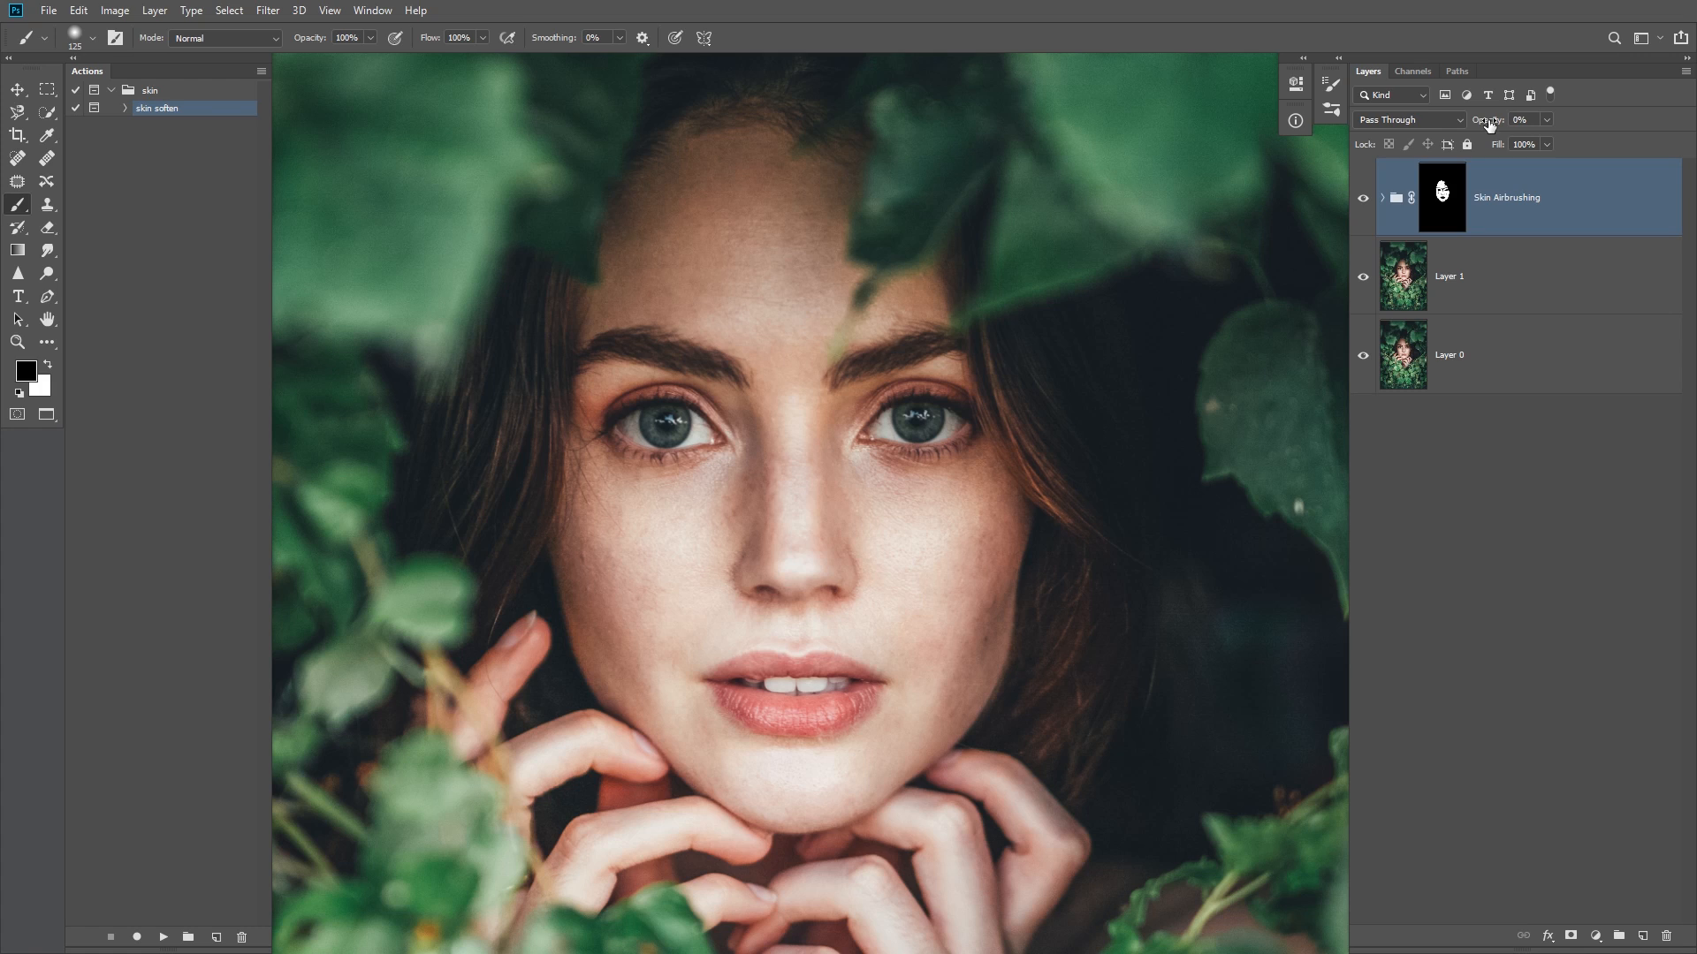
{"action": "mouse_move", "coordinate": [1488, 122]}
{"action": "left_mouse_down"}
{"action": "mouse_move", "coordinate": [1516, 125]}
{"action": "mouse_move", "coordinate": [1485, 123]}
{"action": "left_mouse_up"}
{"action": "left_click", "coordinate": [1534, 481]}
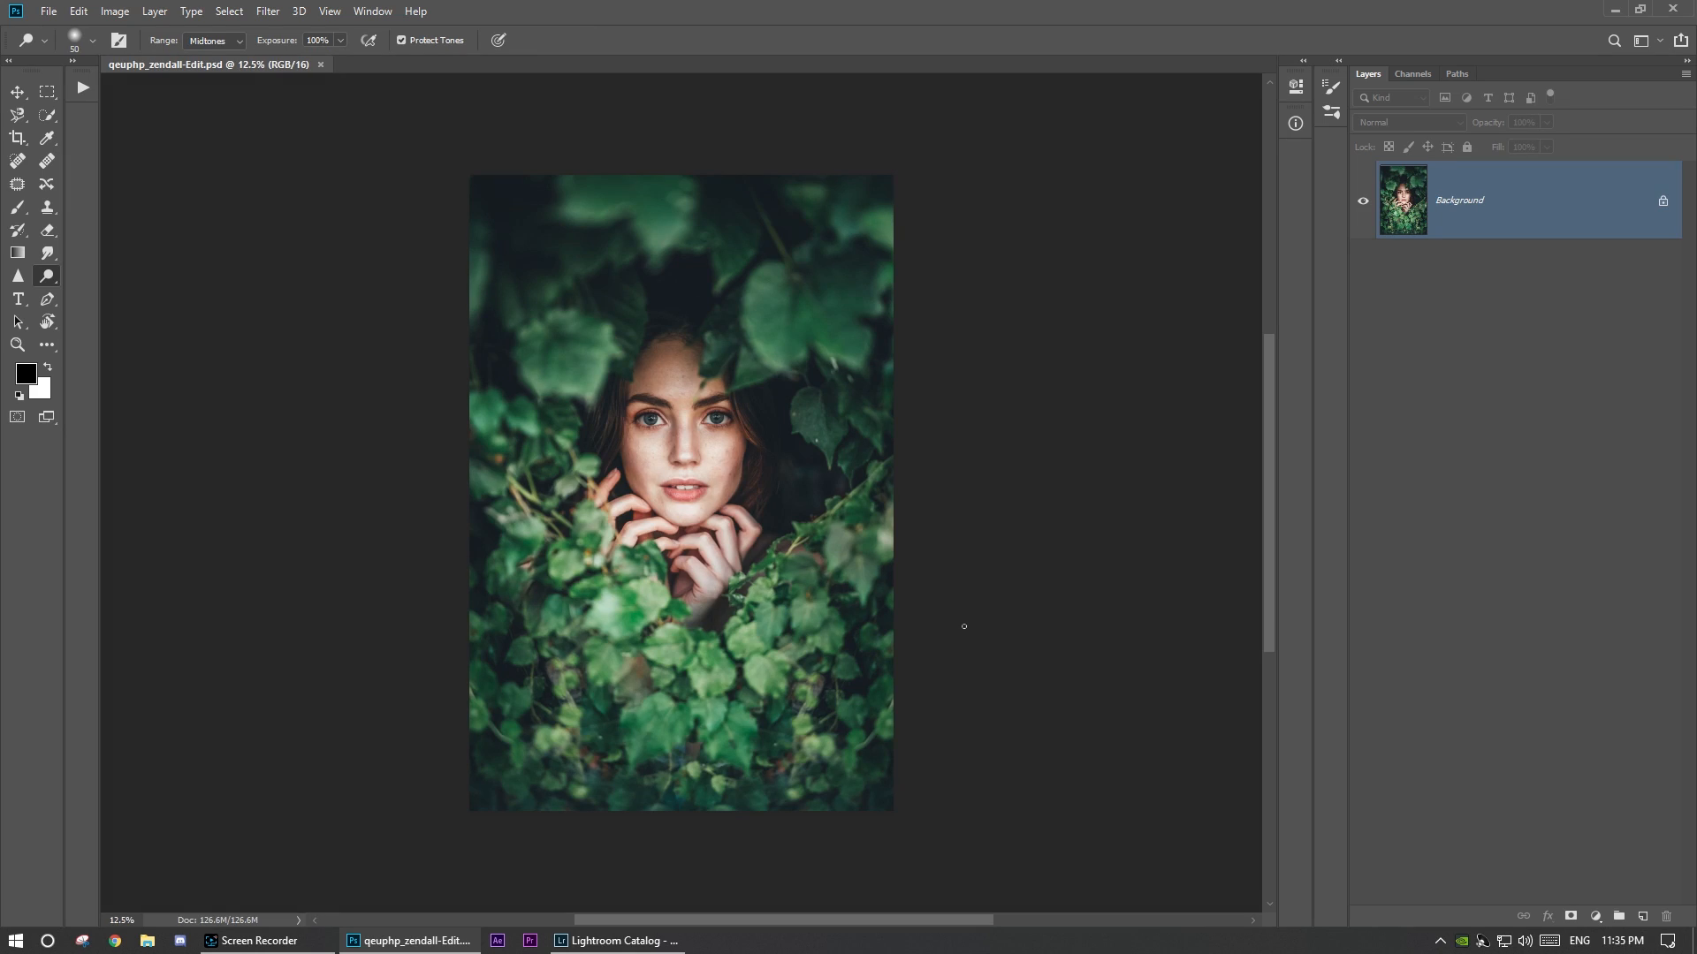
- Duplicate the Background layer of qeuphp_zendall-Edit.psd and invert the copy's colours
{"action": "key", "text": "f"}
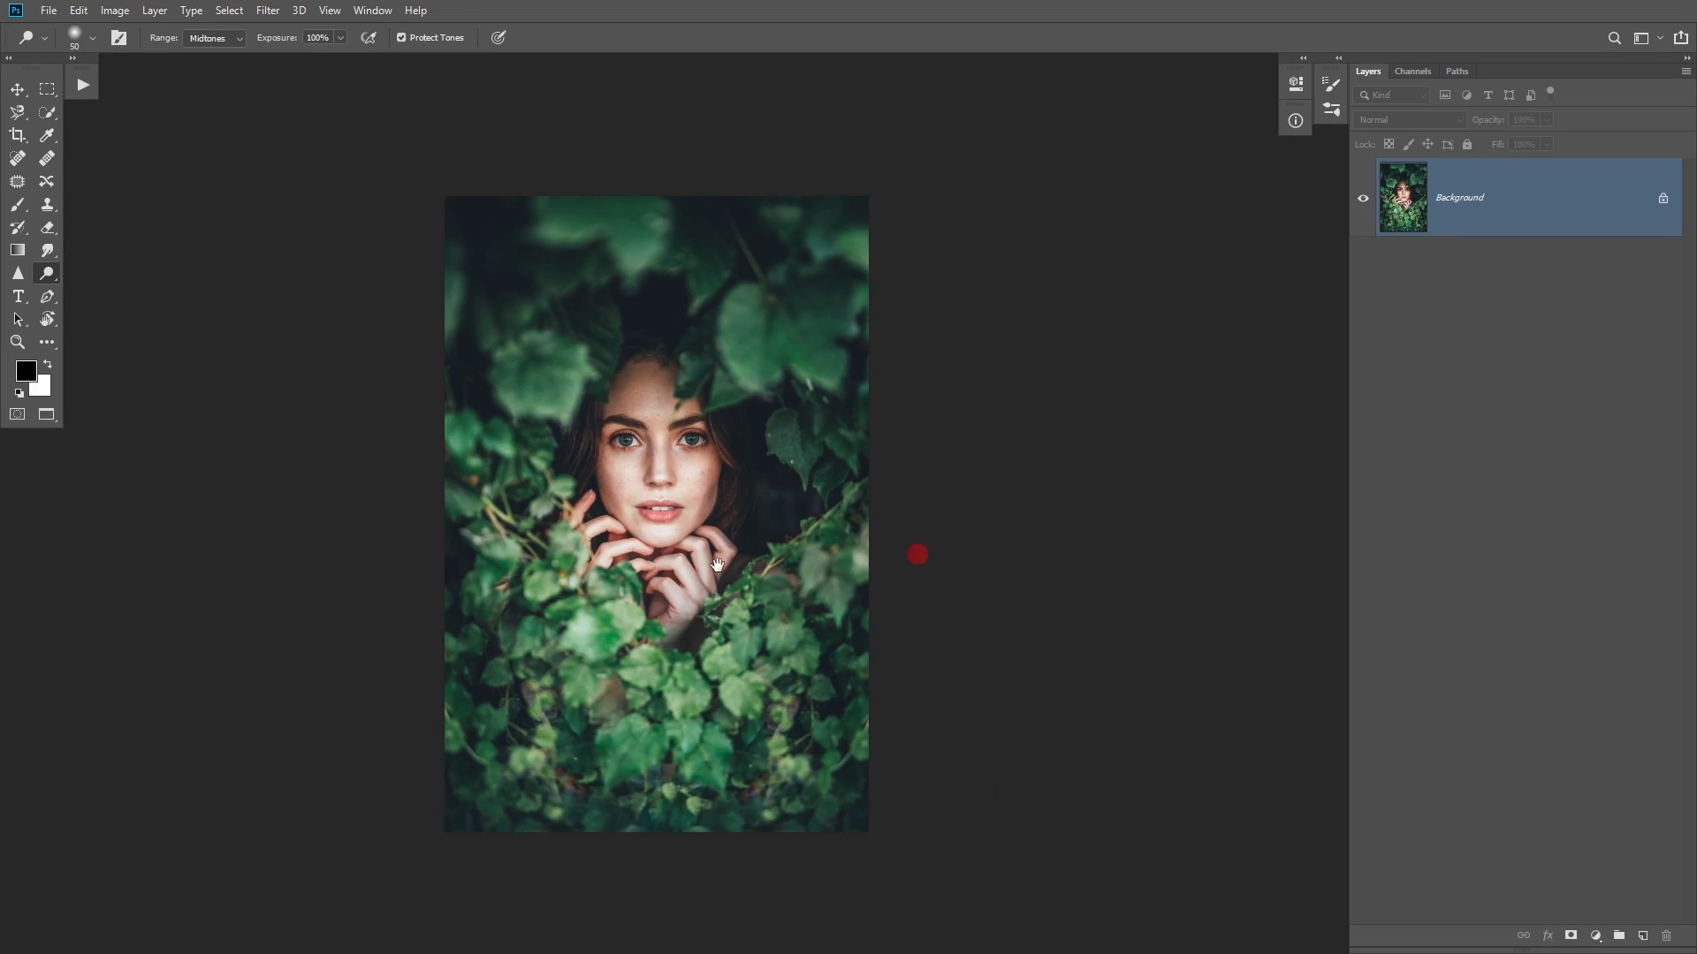
{"action": "key", "text": "ctrl+plus"}
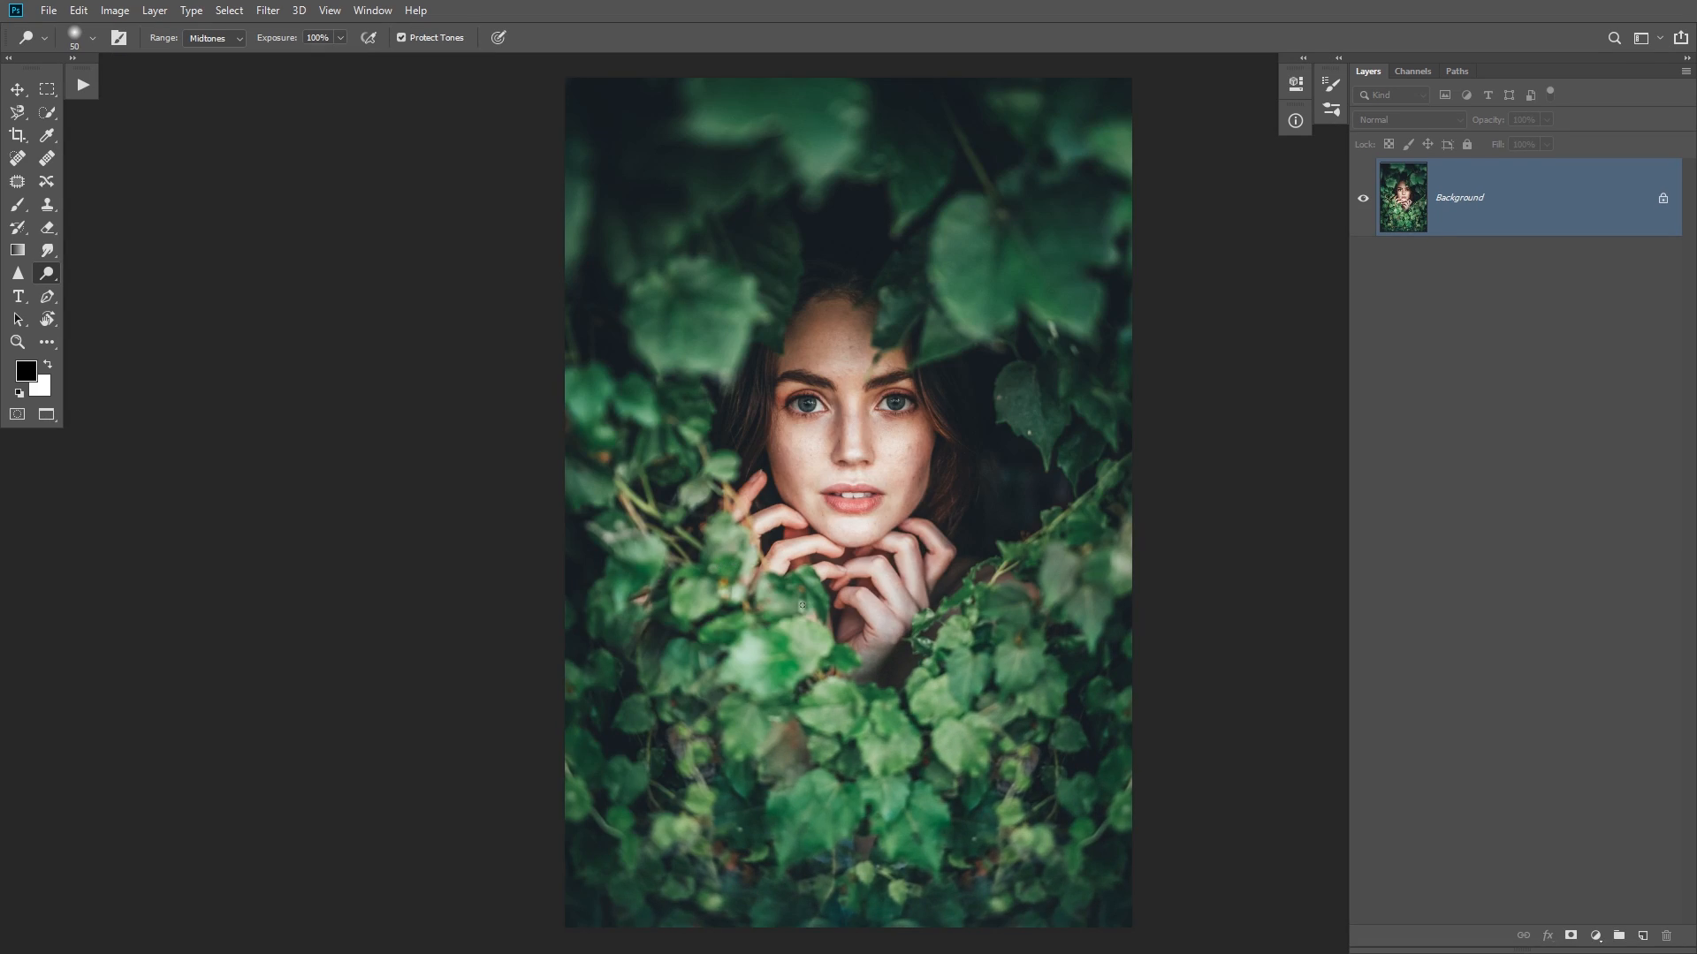
{"action": "left_click_drag", "start_coordinate": [867, 607], "coordinate": [709, 599]}
{"action": "key", "text": "ctrl+j"}
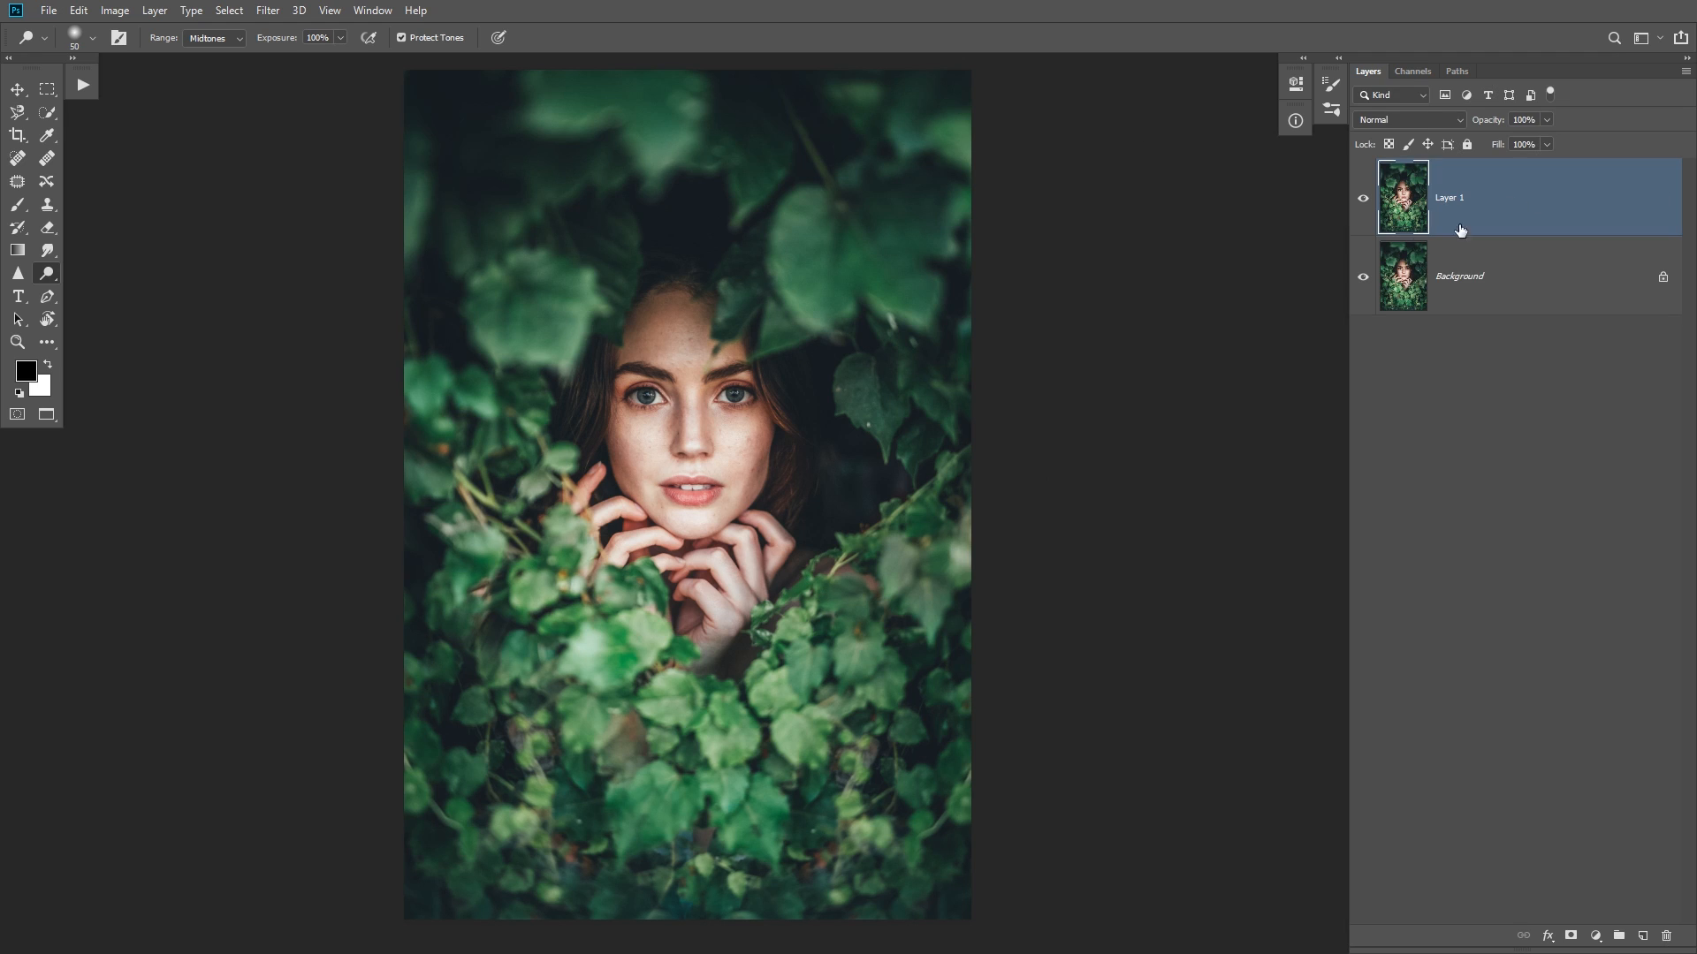
{"action": "key", "text": "ctrl+i"}
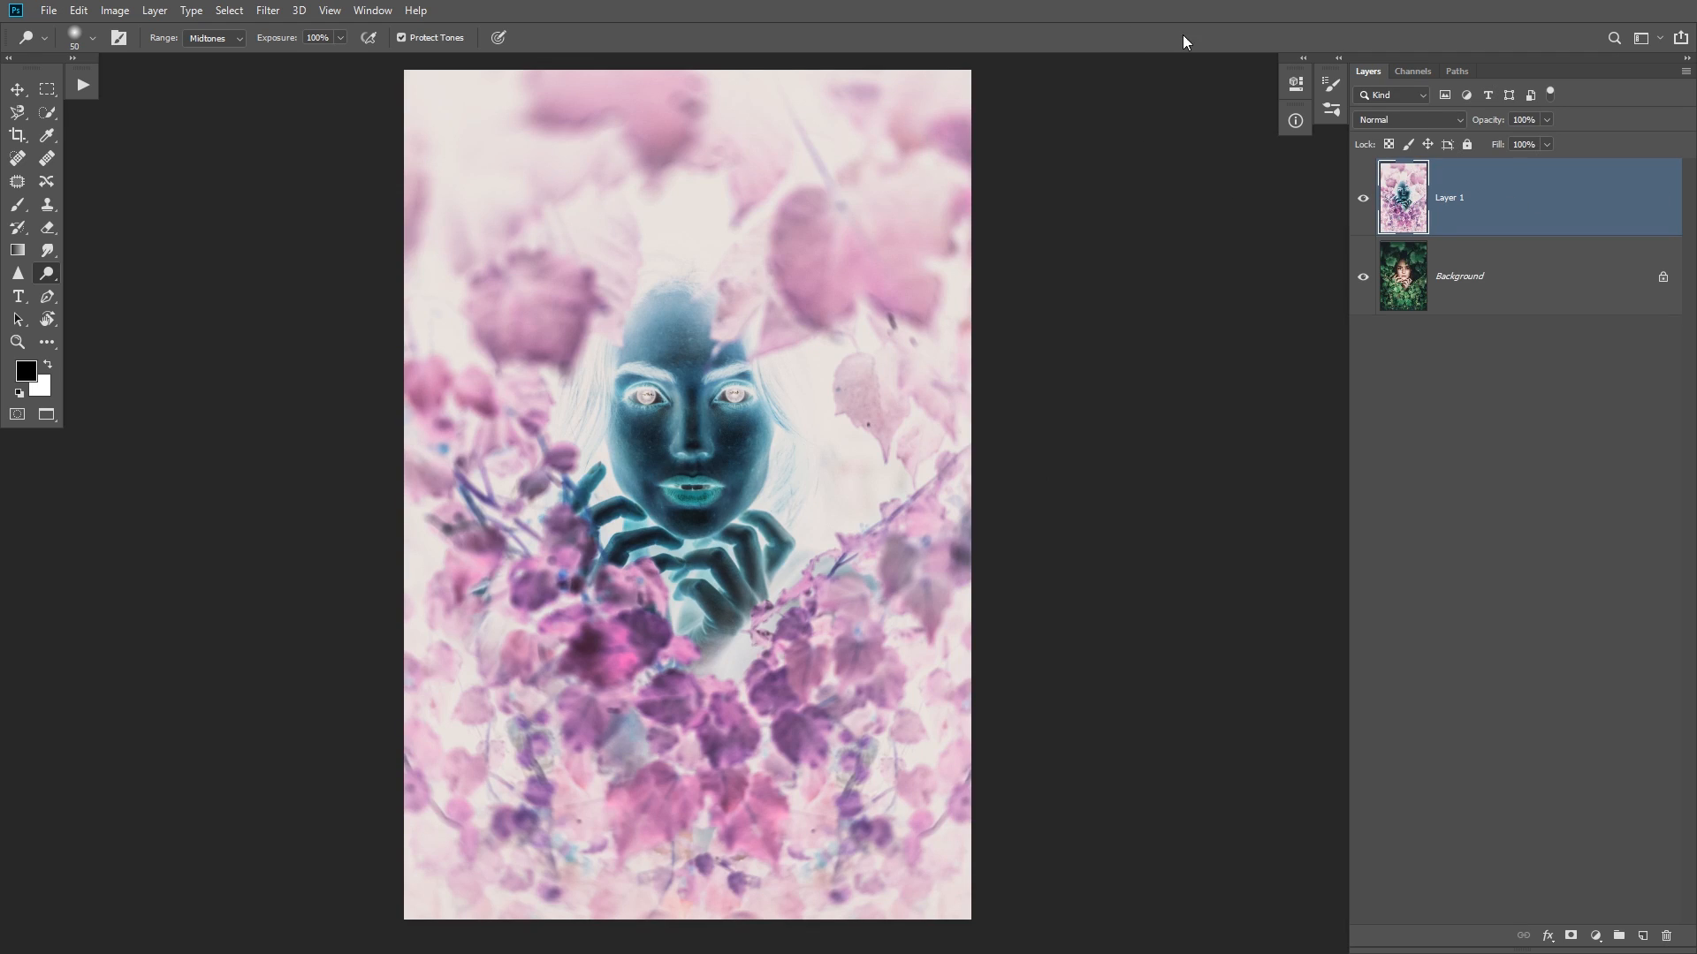
- Set the inverted layer's blend mode to Vivid Light and apply a High Pass filter with a 24-pixel radius
{"action": "left_click", "coordinate": [1409, 119]}
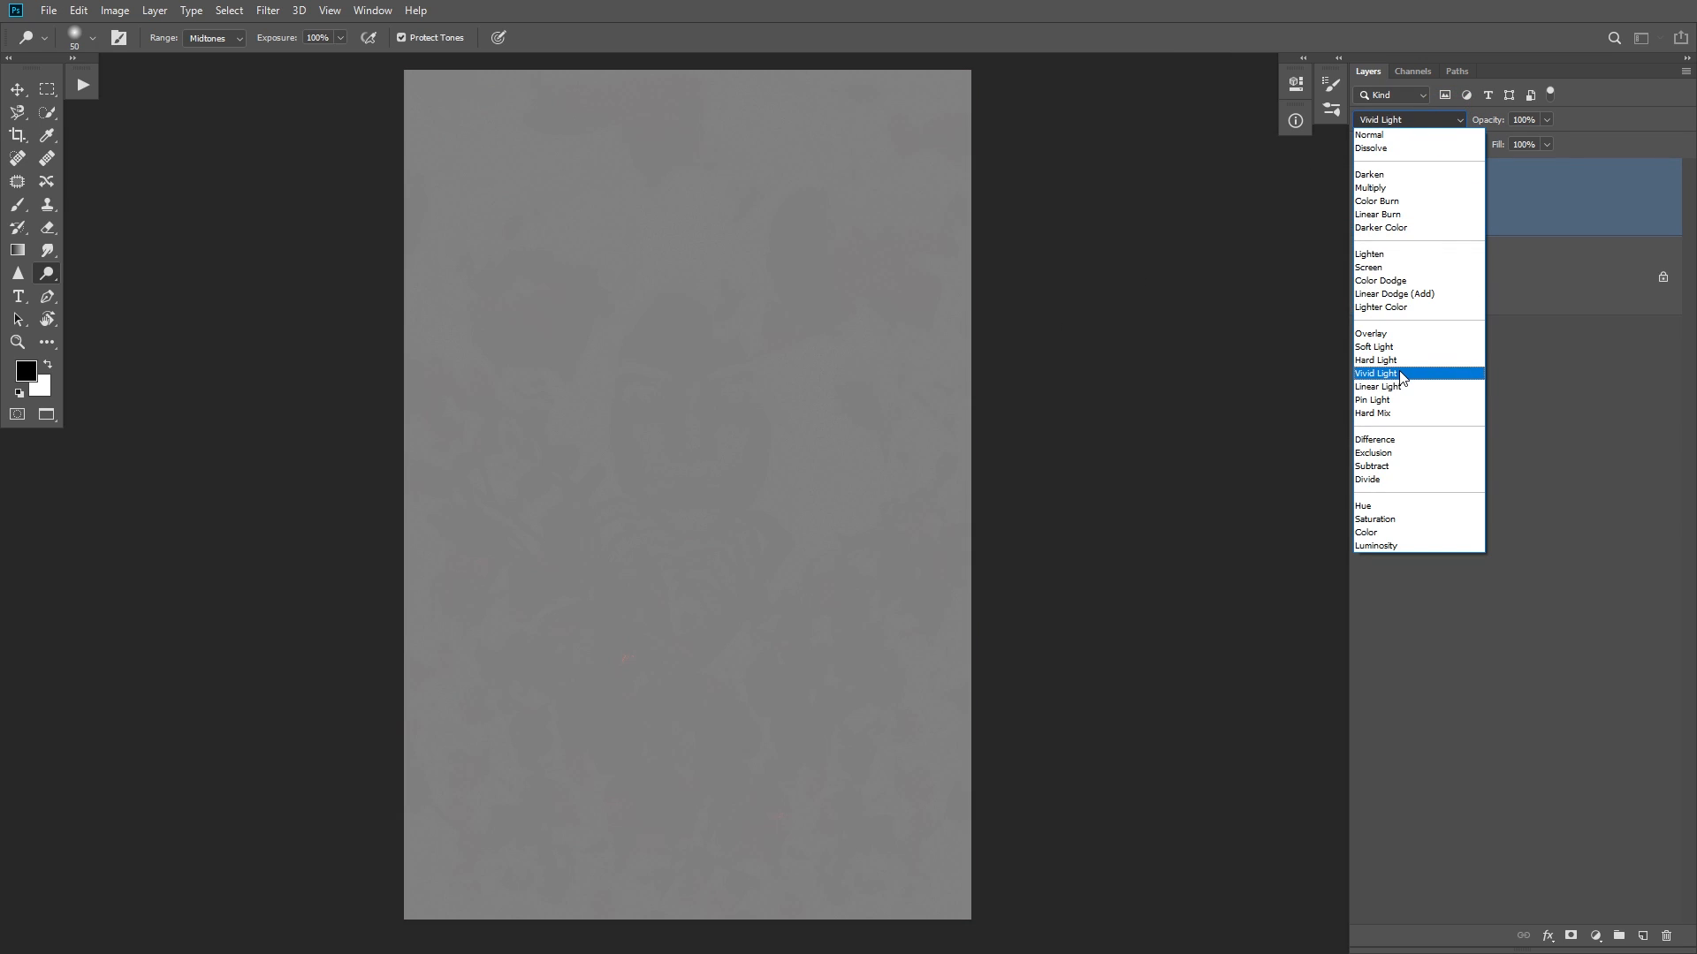
{"action": "left_click", "coordinate": [1401, 375]}
{"action": "left_click", "coordinate": [268, 10]}
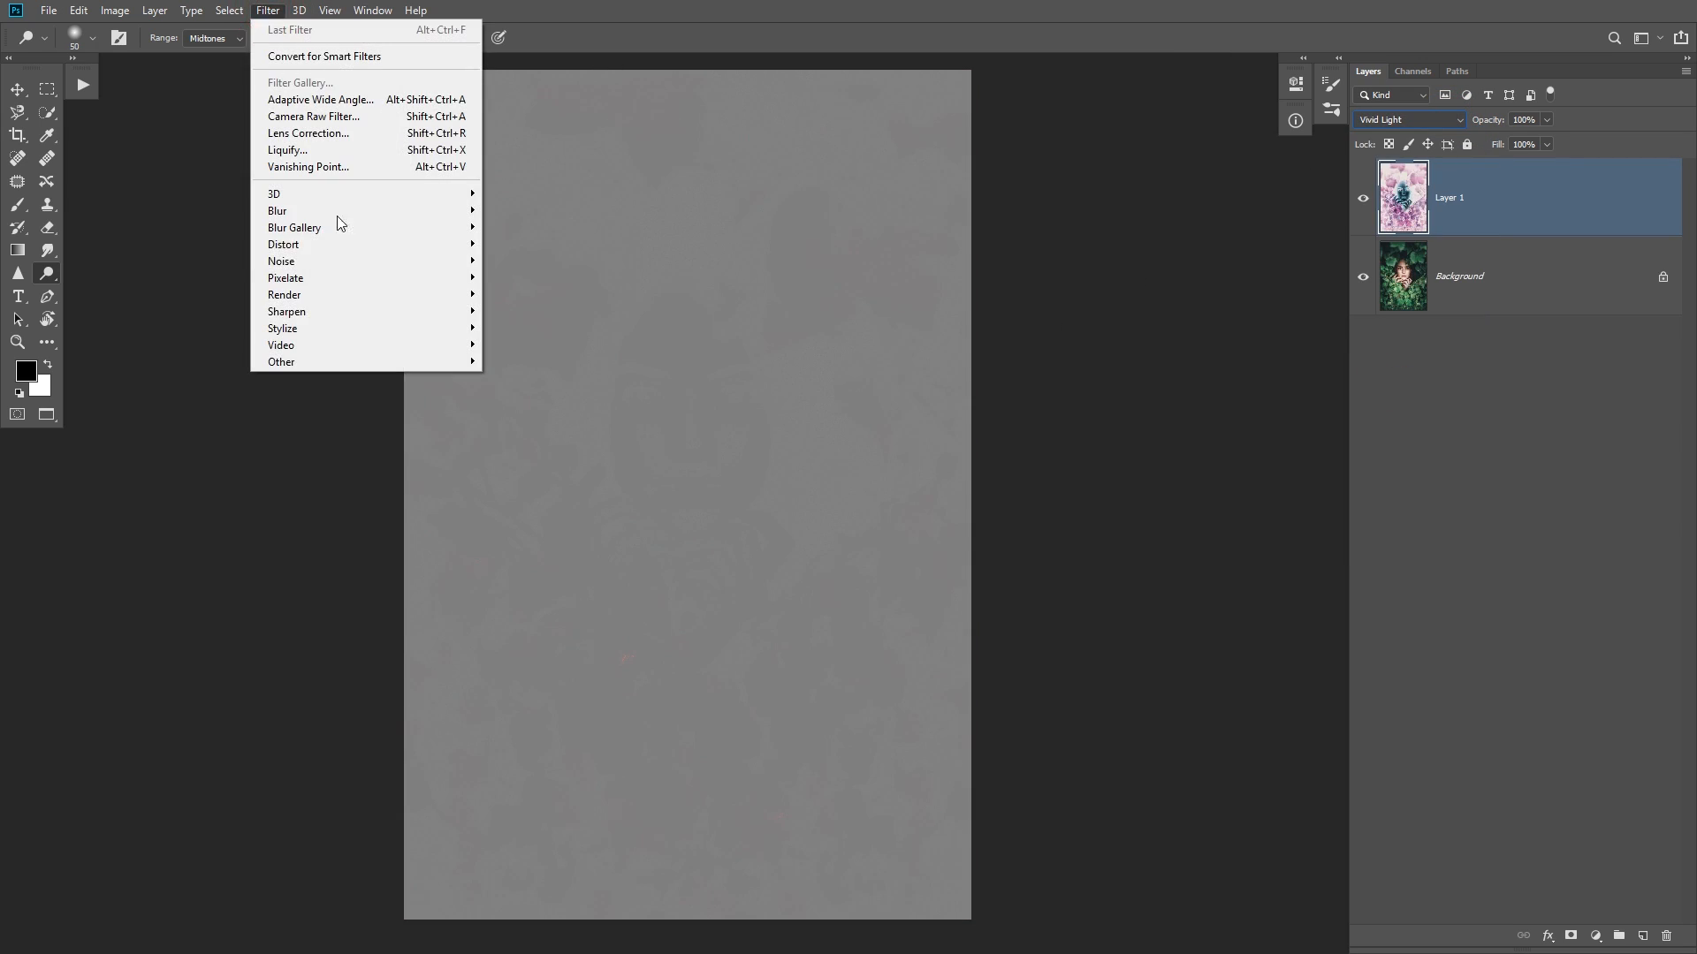
{"action": "left_click", "coordinate": [519, 378]}
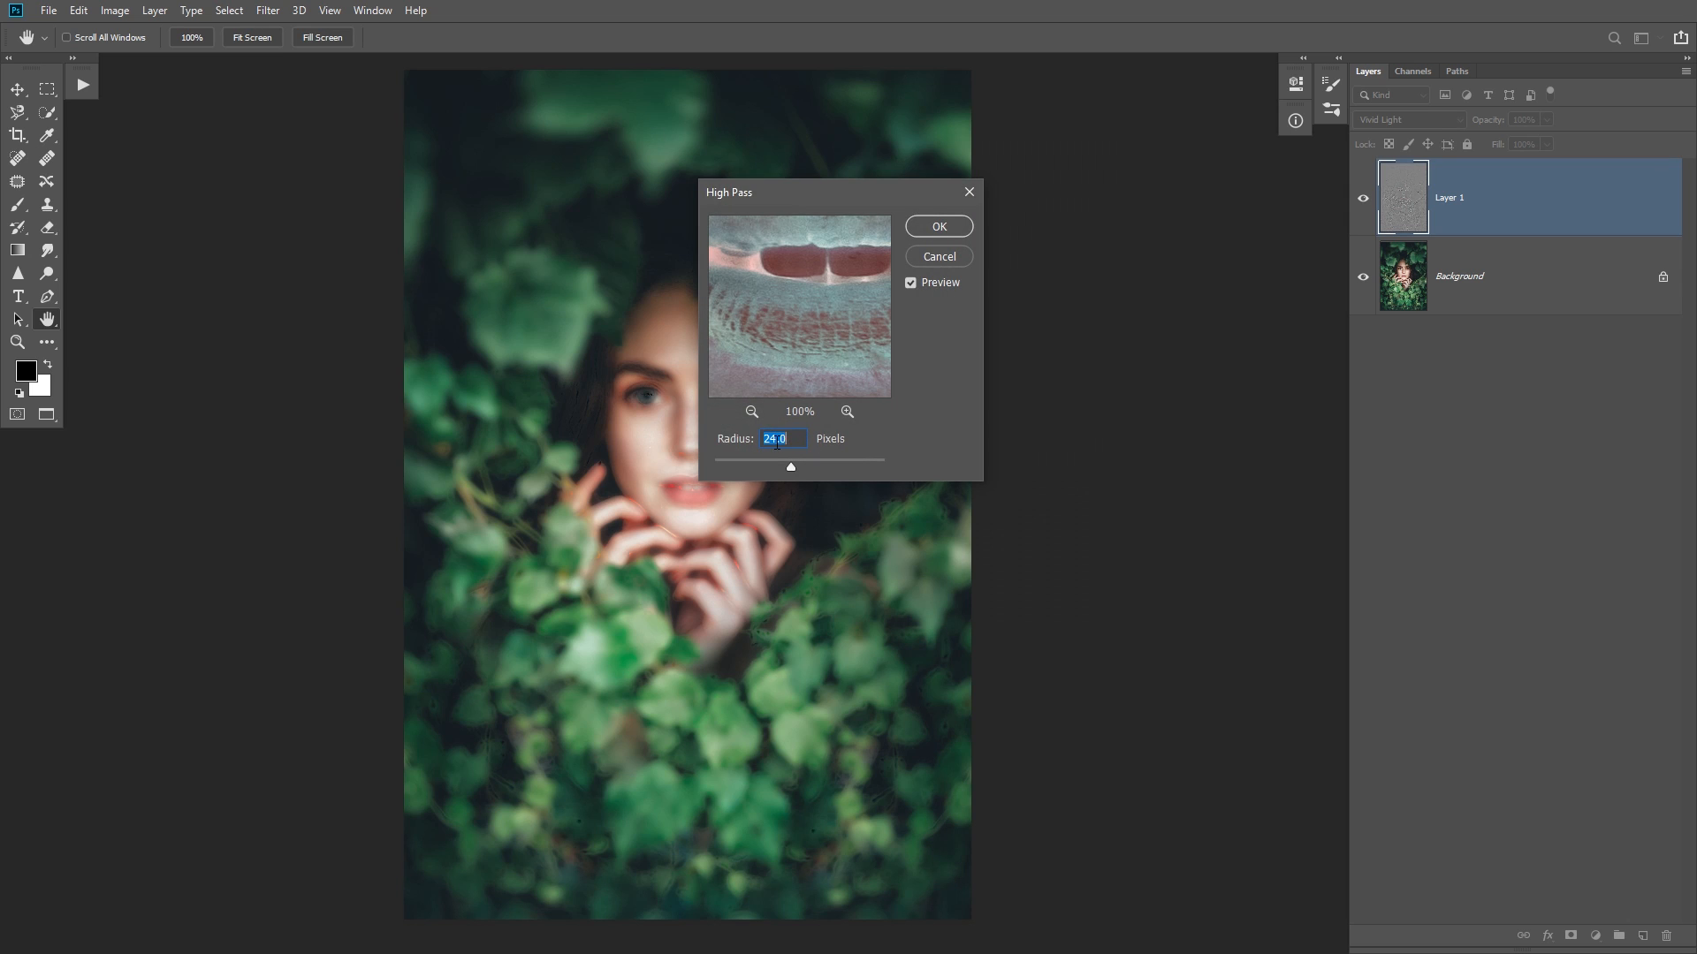
{"action": "left_click", "coordinate": [938, 227]}
{"action": "key", "text": "o"}
- Start a Gaussian Blur on the Vivid Light layer with its radius at 4.0 pixels, keeping the face in view
{"action": "scroll", "coordinate": [718, 389], "scroll_direction": "up", "scroll_amount": 5}
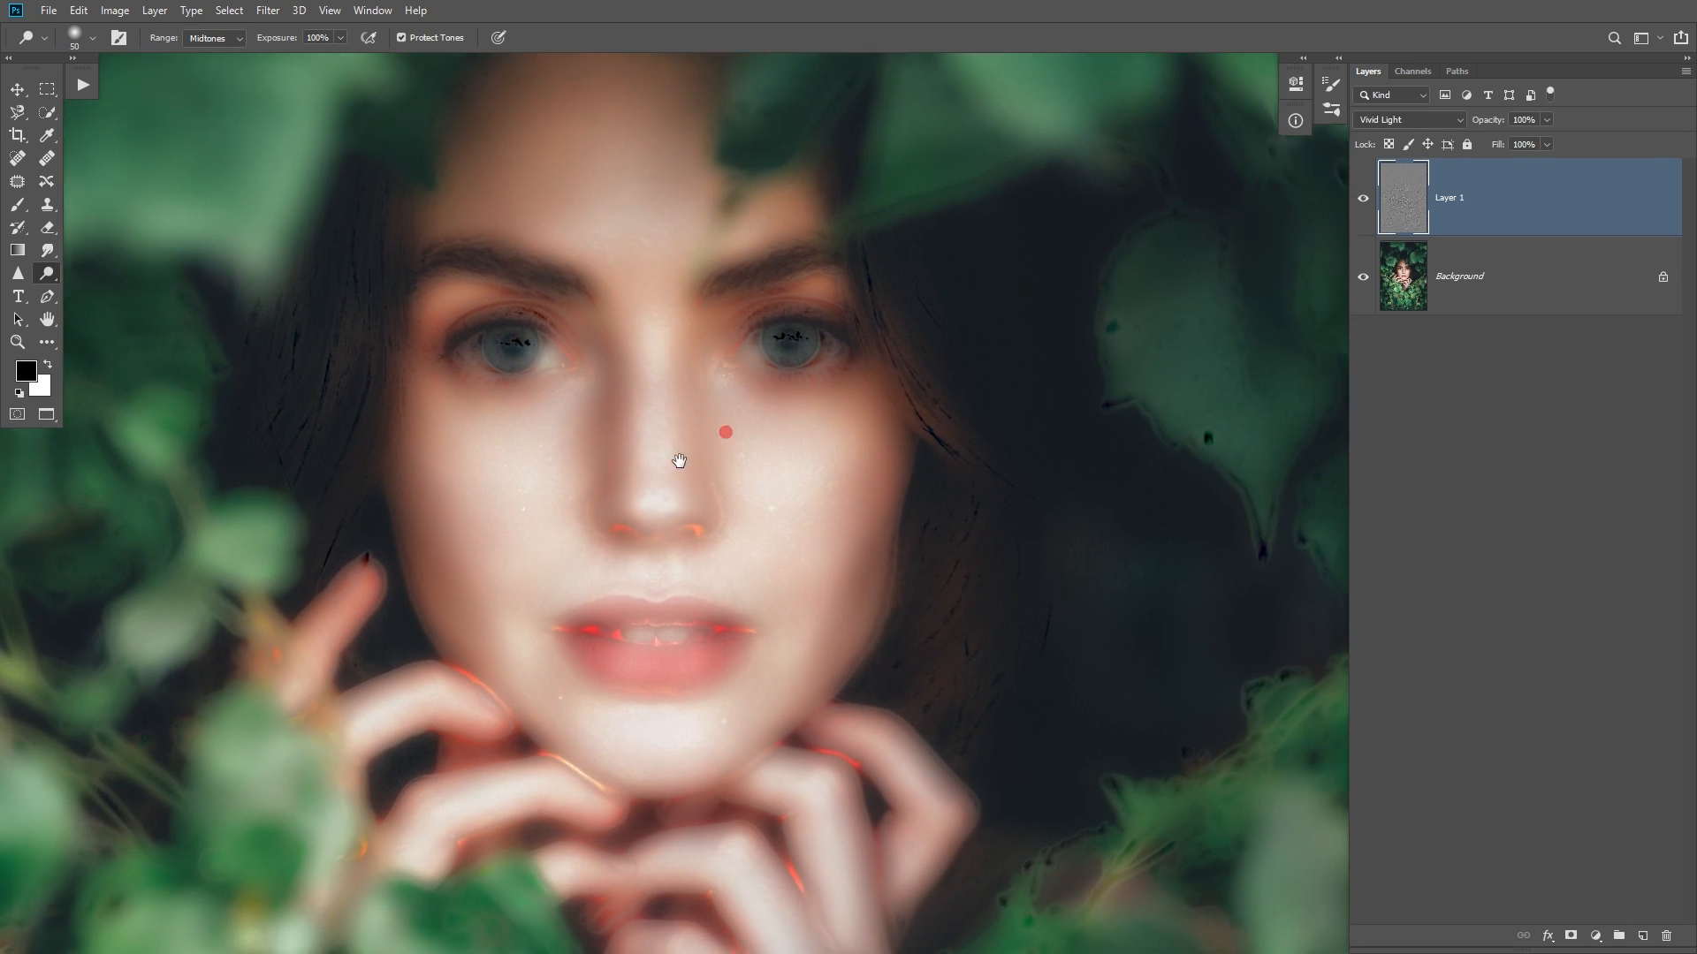
{"action": "scroll", "coordinate": [594, 495], "scroll_direction": "down", "scroll_amount": 2}
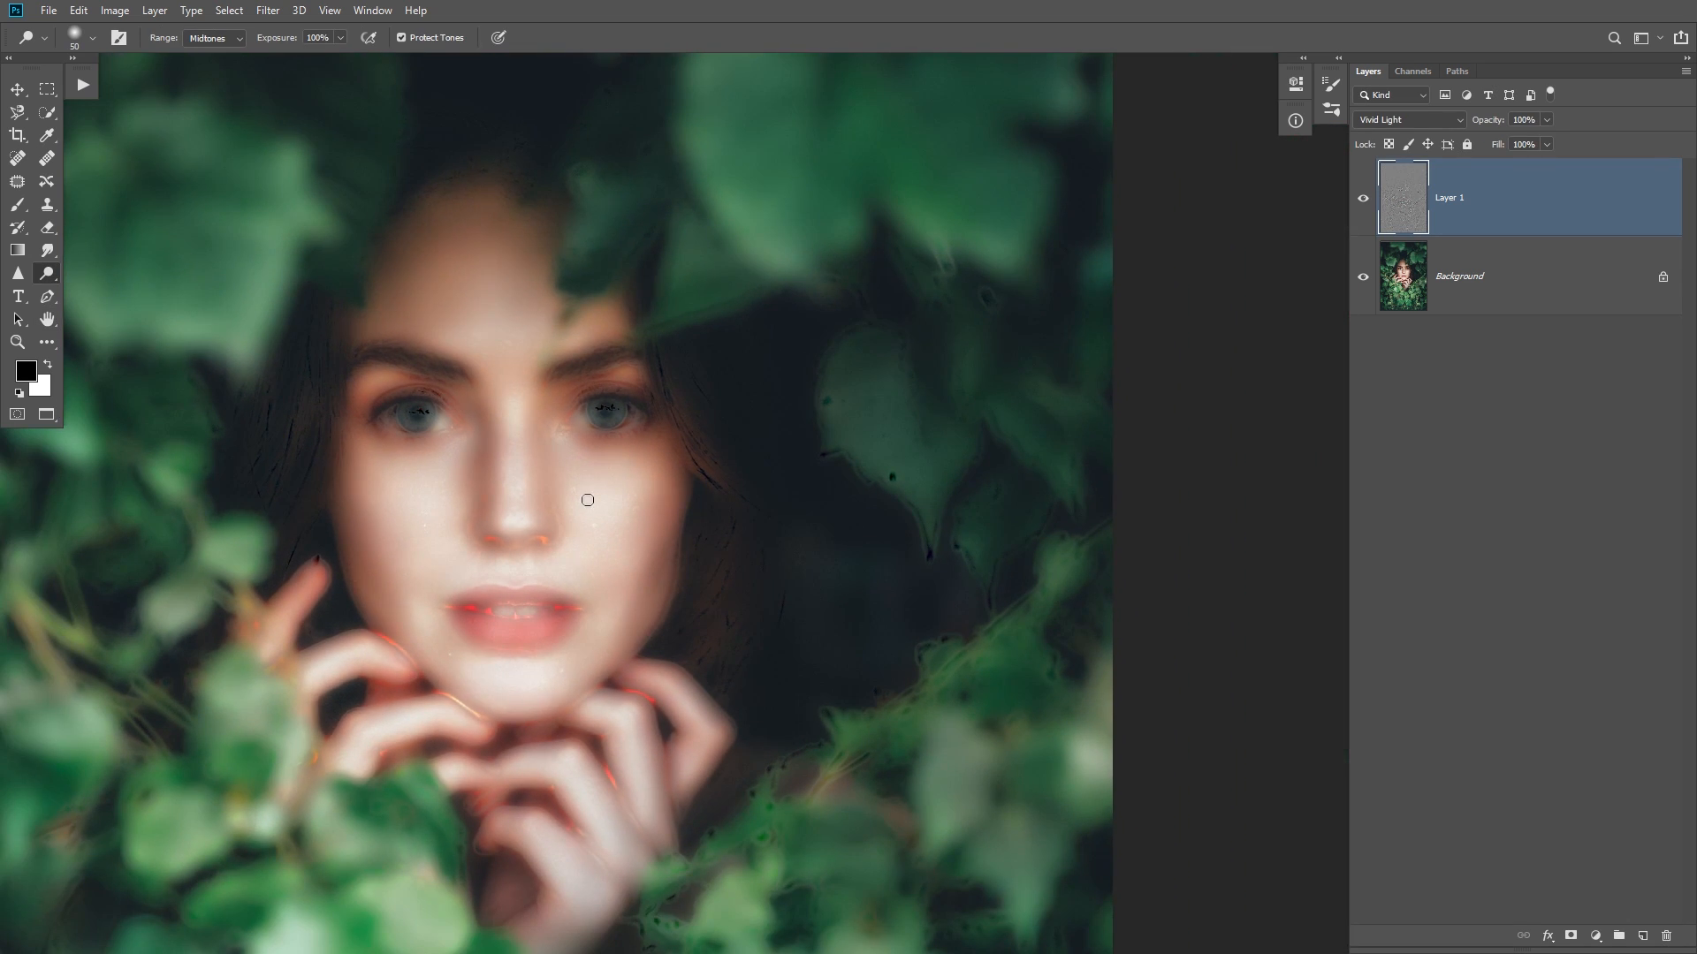
{"action": "left_click_drag", "start_coordinate": [585, 499], "coordinate": [561, 452]}
{"action": "left_click", "coordinate": [267, 11]}
{"action": "mouse_move", "coordinate": [353, 215]}
{"action": "left_click", "coordinate": [521, 276]}
{"action": "left_click_drag", "start_coordinate": [1369, 105], "coordinate": [1031, 274]}
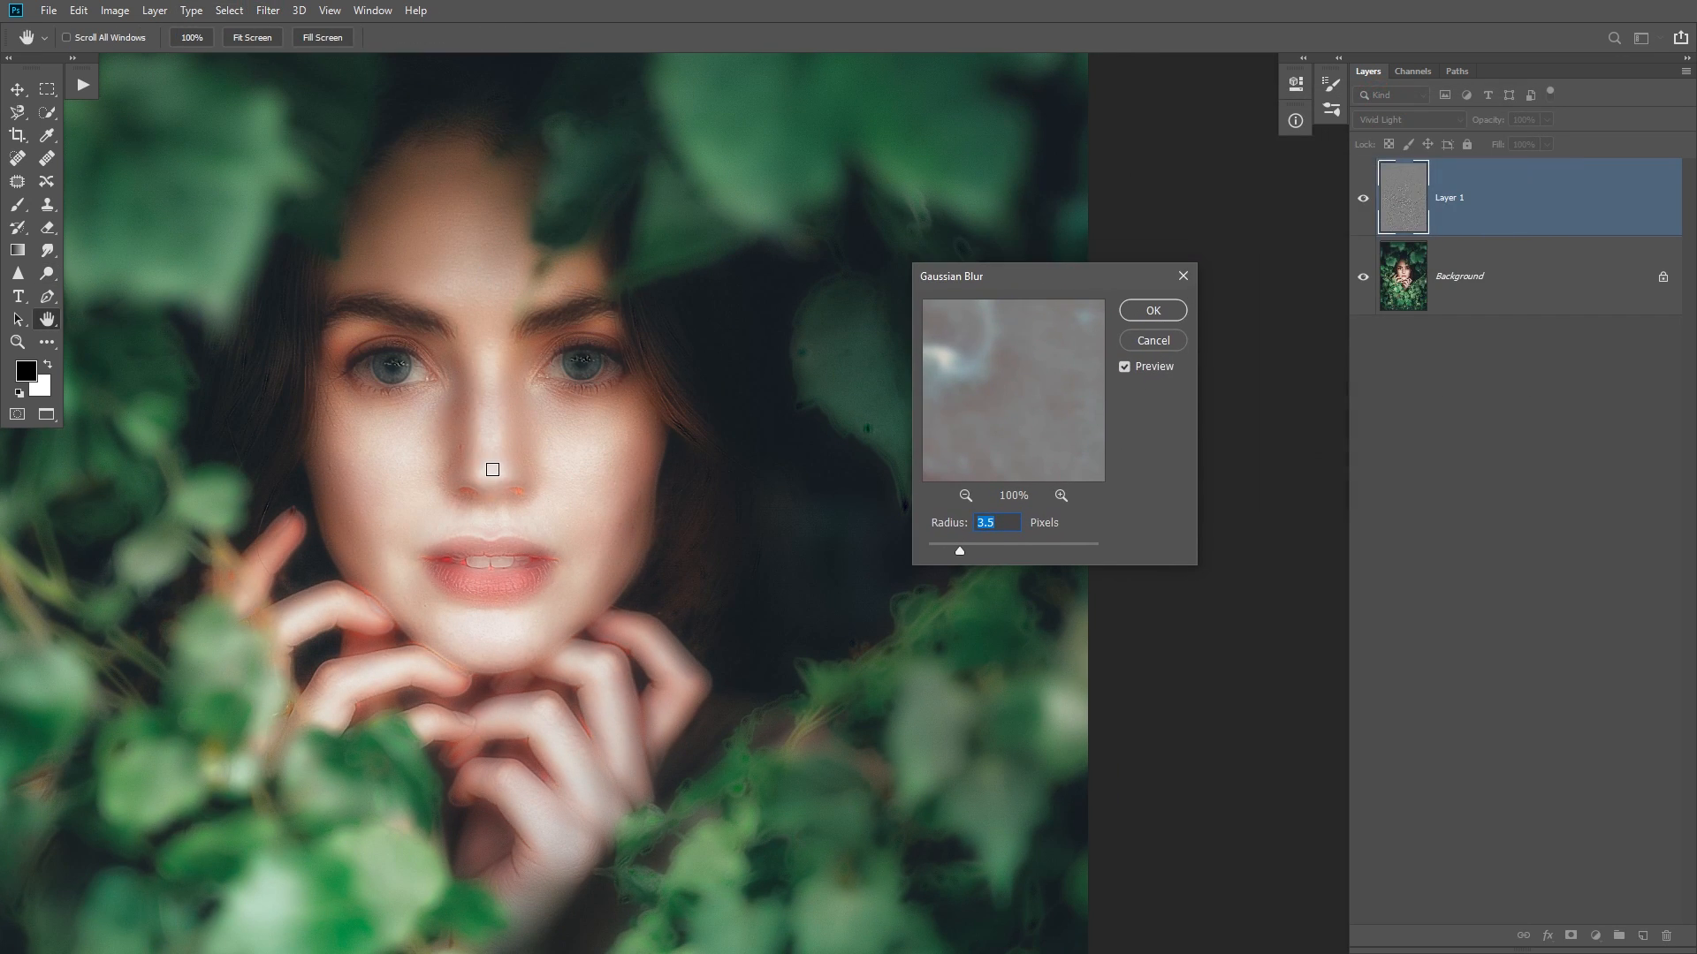
{"action": "left_click", "coordinate": [494, 471], "text": "ctrl"}
{"action": "mouse_move", "coordinate": [961, 559]}
{"action": "left_mouse_down"}
{"action": "mouse_move", "coordinate": [923, 554]}
{"action": "mouse_move", "coordinate": [964, 550]}
{"action": "left_mouse_up"}
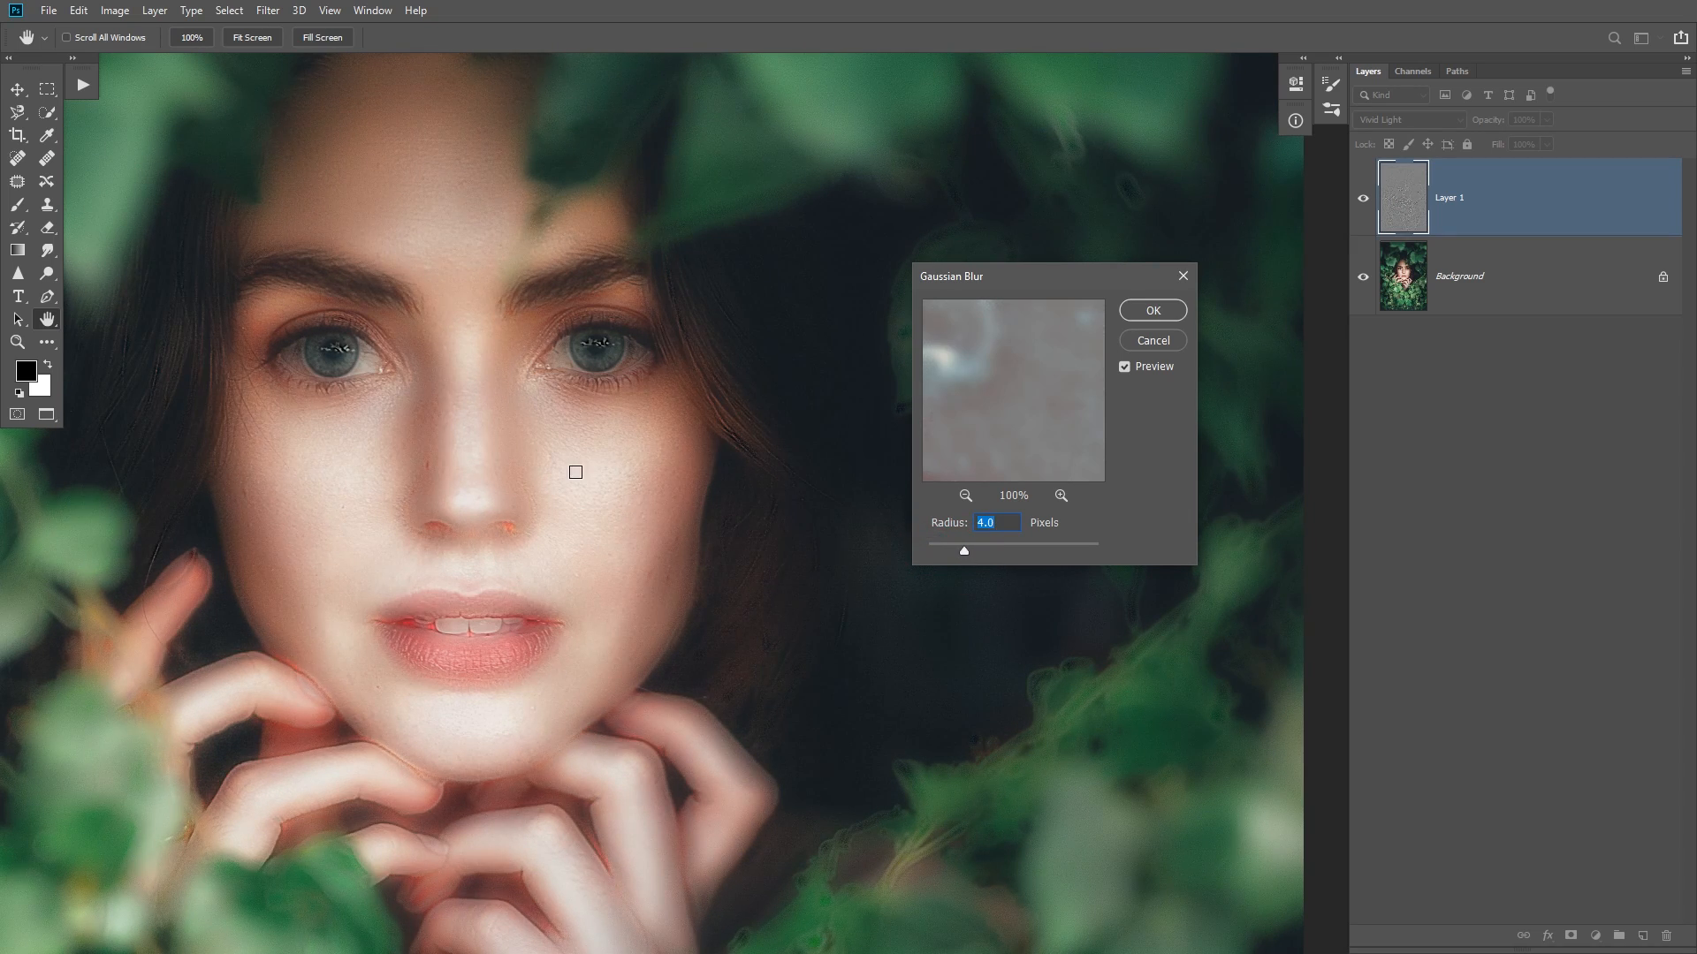
- Fine-tune the Gaussian Blur radius to 3.9 pixels while checking the facial skin texture, and apply the blur
{"action": "left_click", "coordinate": [568, 500], "text": "ctrl"}
{"action": "left_click_drag", "start_coordinate": [494, 483], "coordinate": [509, 530]}
{"action": "mouse_move", "coordinate": [964, 550]}
{"action": "left_mouse_down"}
{"action": "mouse_move", "coordinate": [1077, 549]}
{"action": "mouse_move", "coordinate": [849, 561]}
{"action": "mouse_move", "coordinate": [983, 559]}
{"action": "mouse_move", "coordinate": [961, 554]}
{"action": "left_mouse_up"}
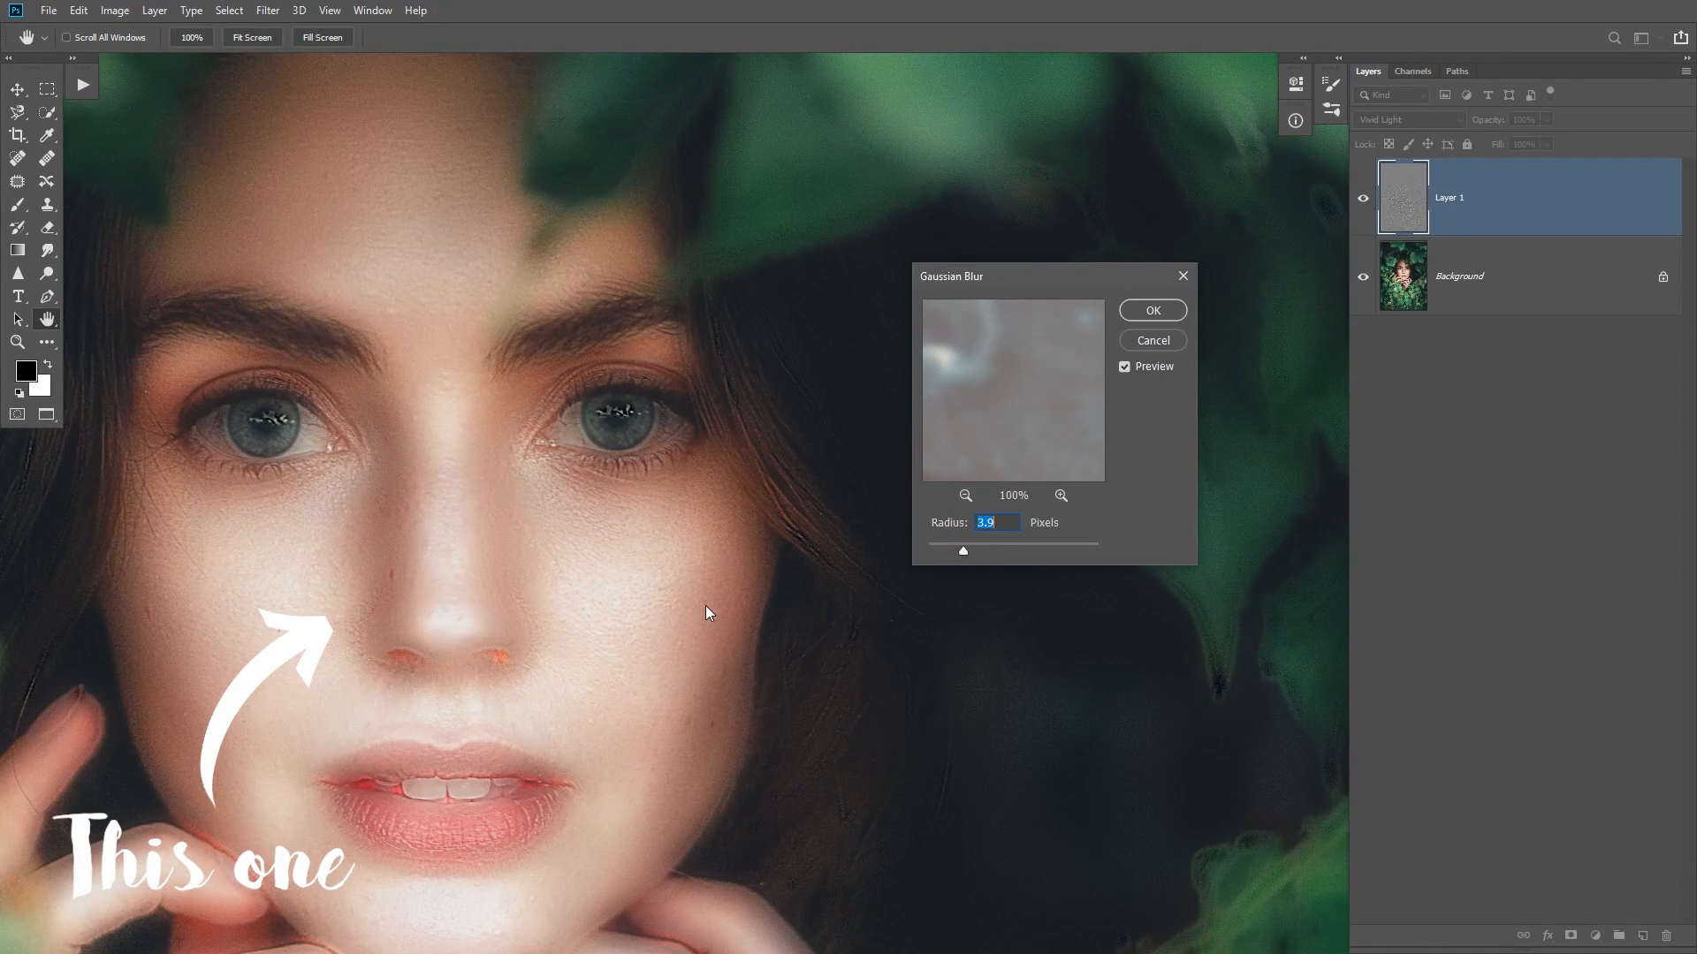
{"action": "left_click_drag", "start_coordinate": [649, 422], "coordinate": [652, 401]}
{"action": "left_click", "coordinate": [1167, 311]}
{"action": "scroll", "coordinate": [591, 577], "scroll_direction": "up", "scroll_amount": 2}
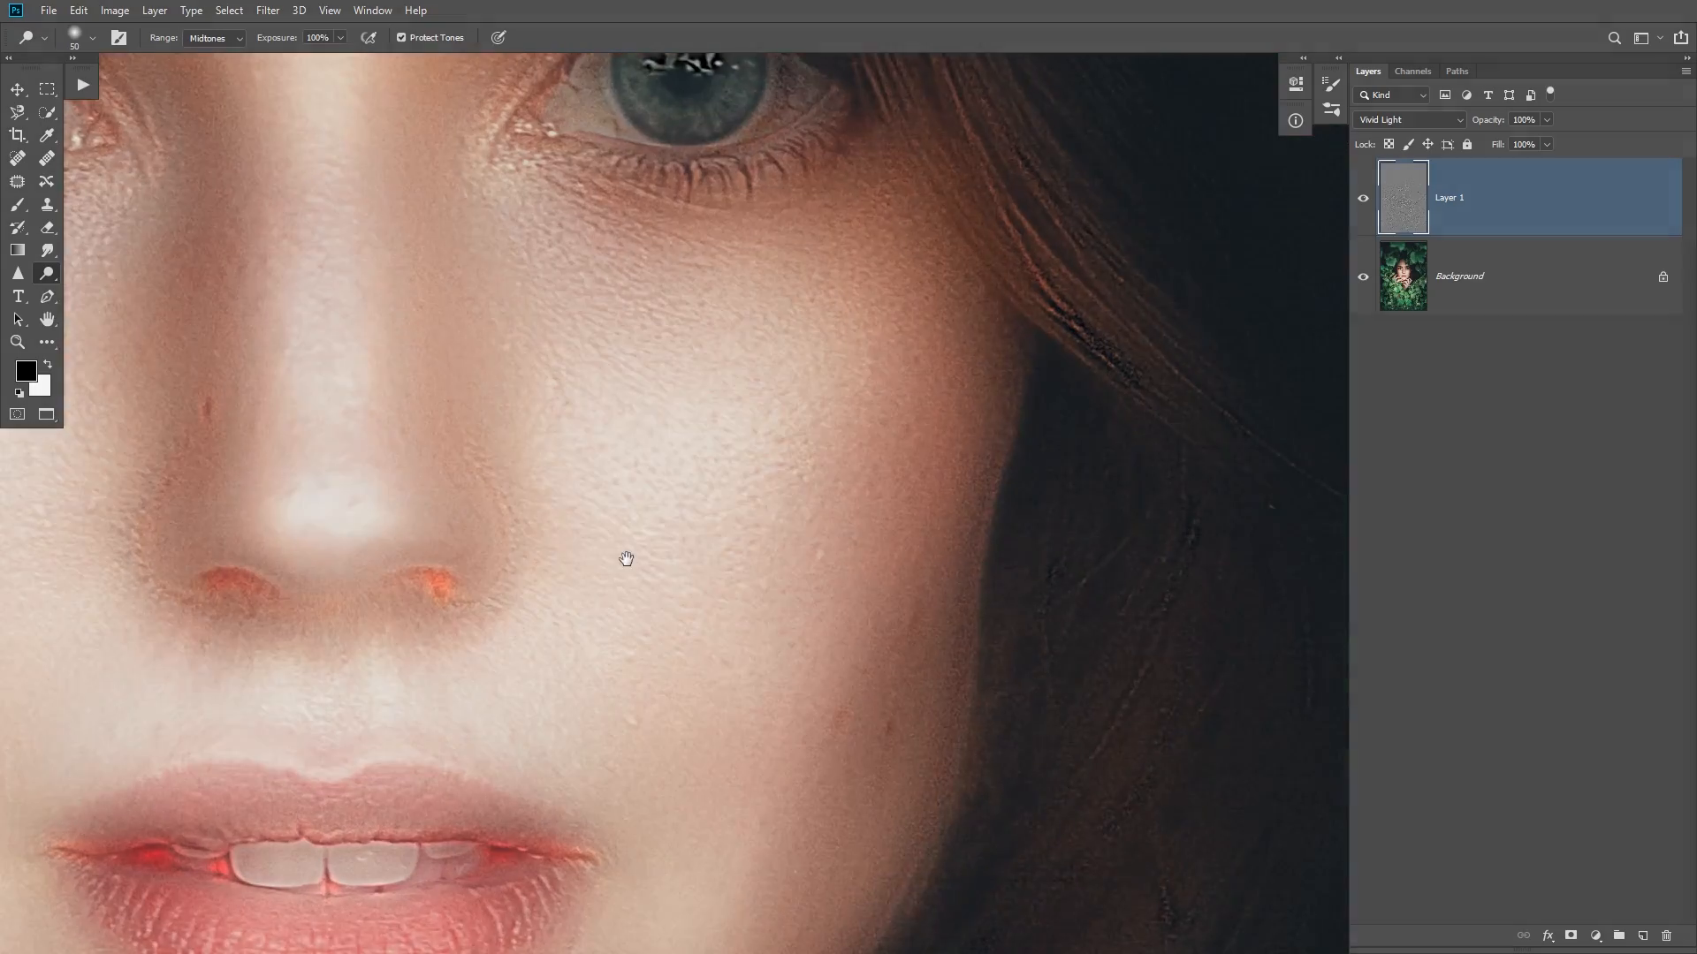